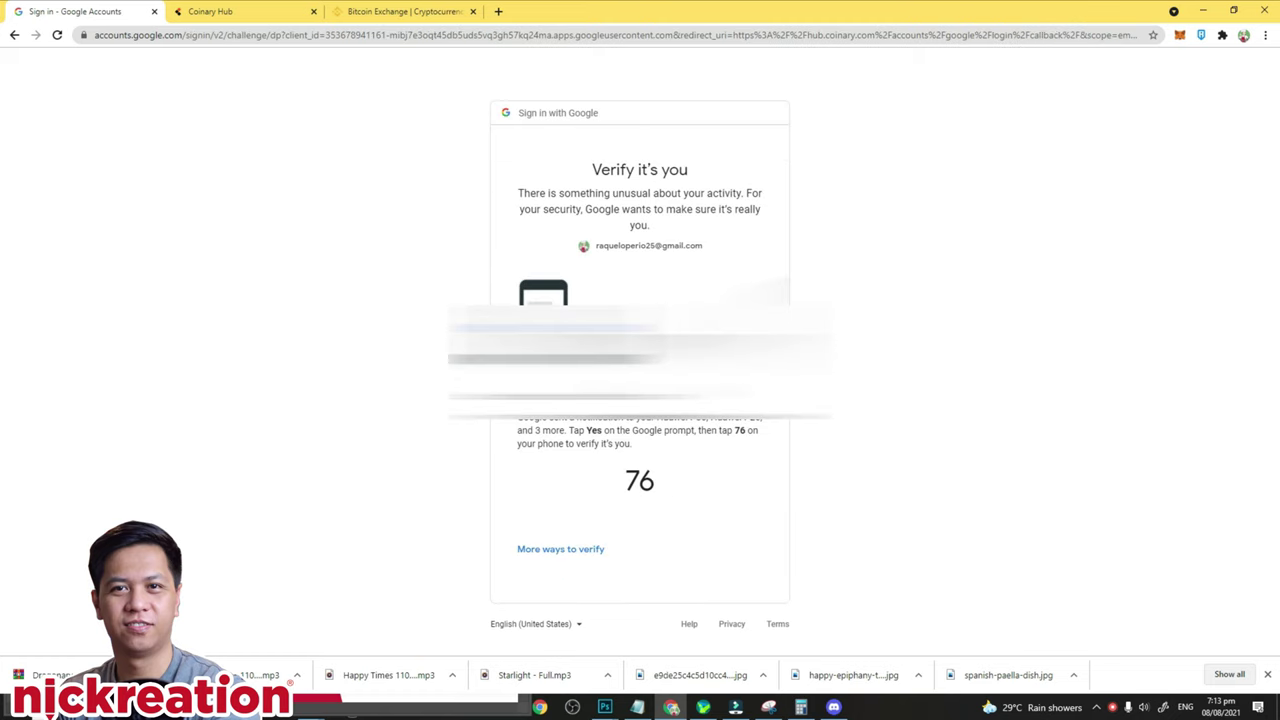
Check Coinary Hub's zero balances and deposit QR panel, then go to the Binance homepage
click(205, 11)
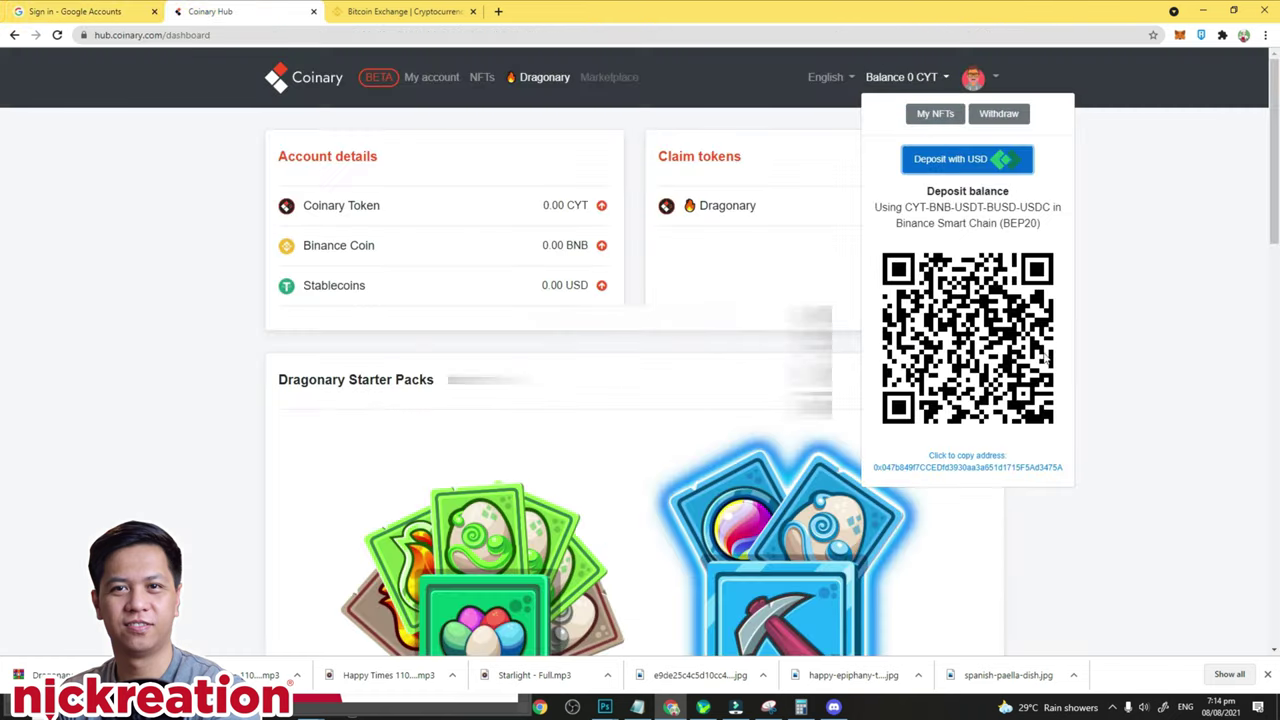
click(1179, 326)
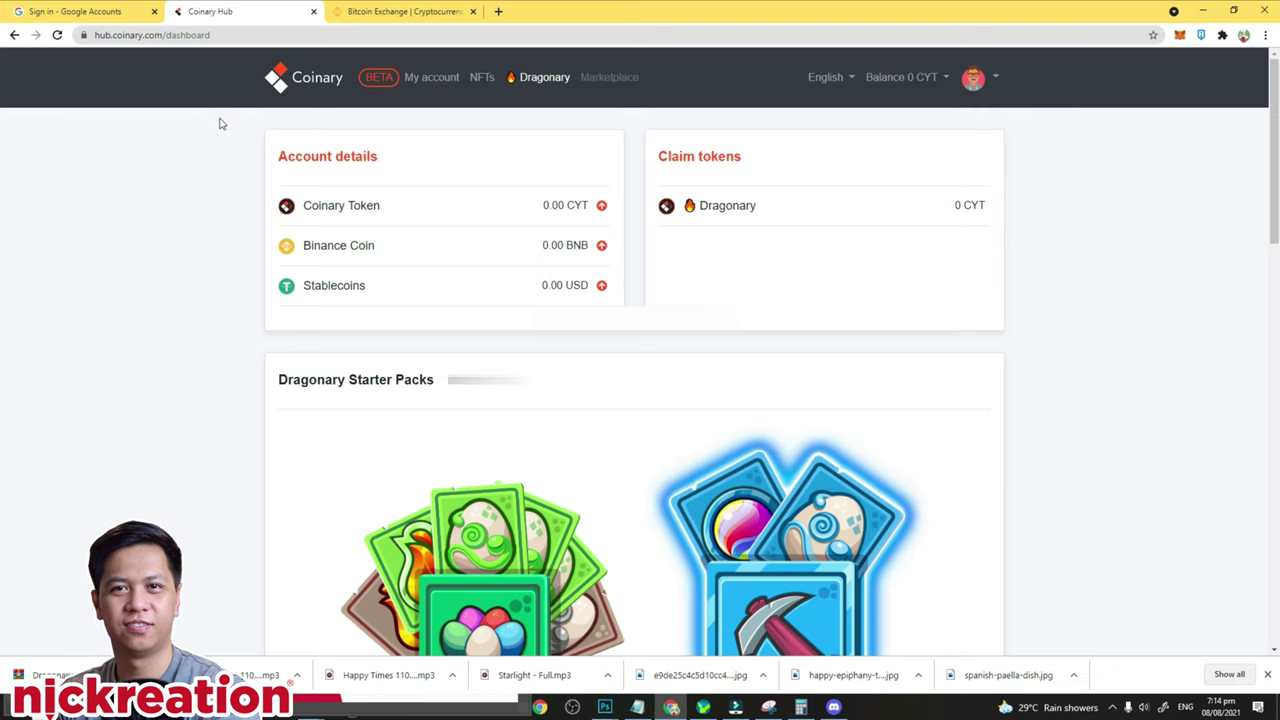
key(ctrl+Tab)
scroll(250, 92, up, 4)
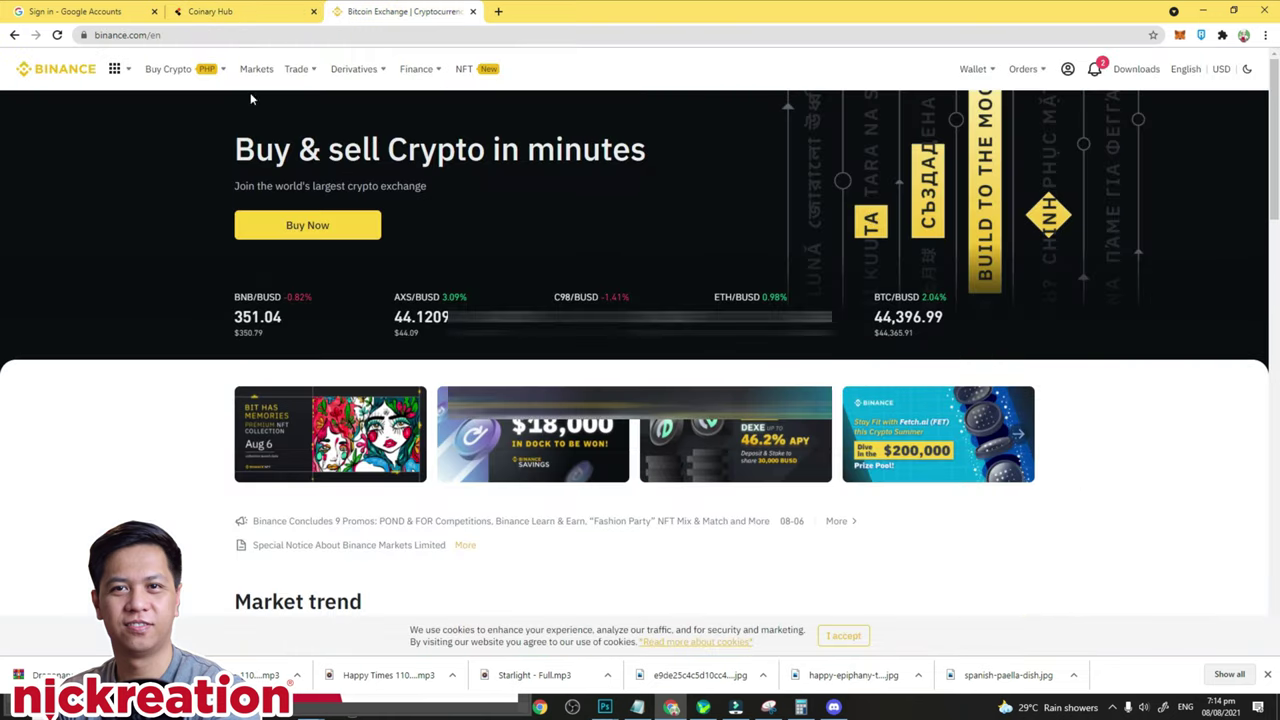
Filter Binance P2P USDT buy ads to PHP fiat, Gcash payment and a 5000 PHP amount
mouse_move(186, 71)
click(209, 140)
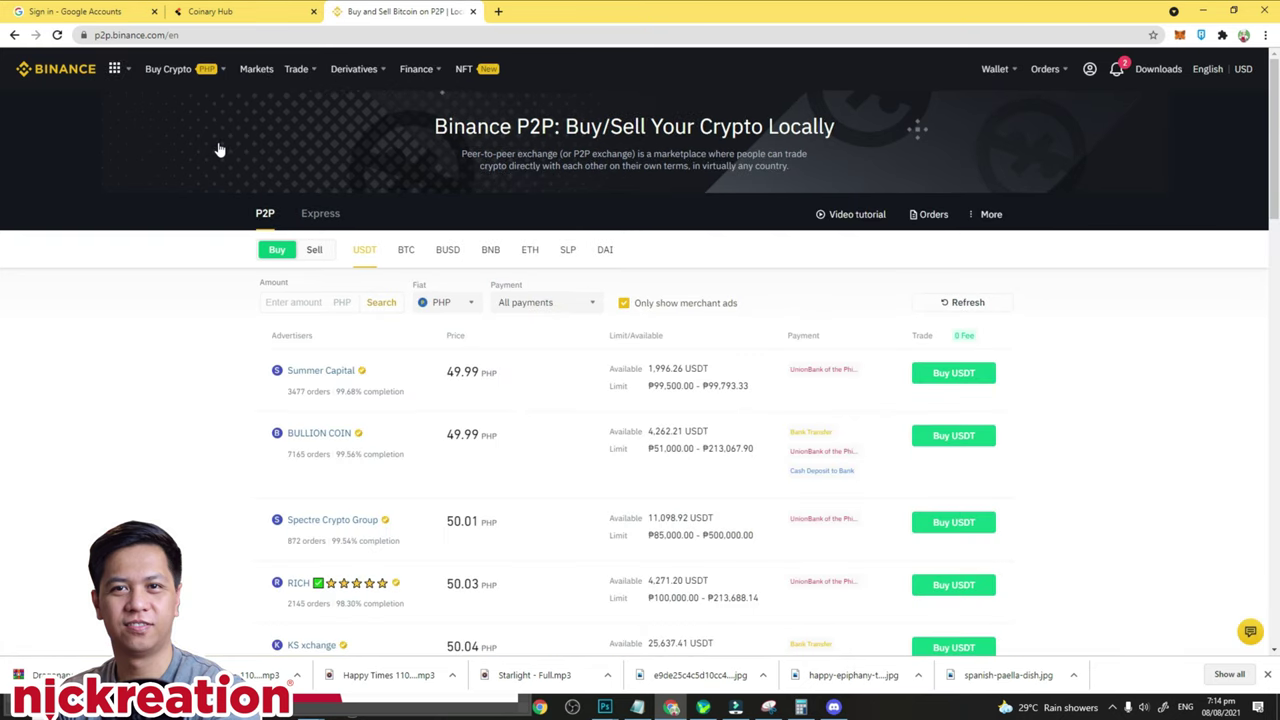
click(452, 310)
click(456, 310)
click(537, 304)
click(522, 397)
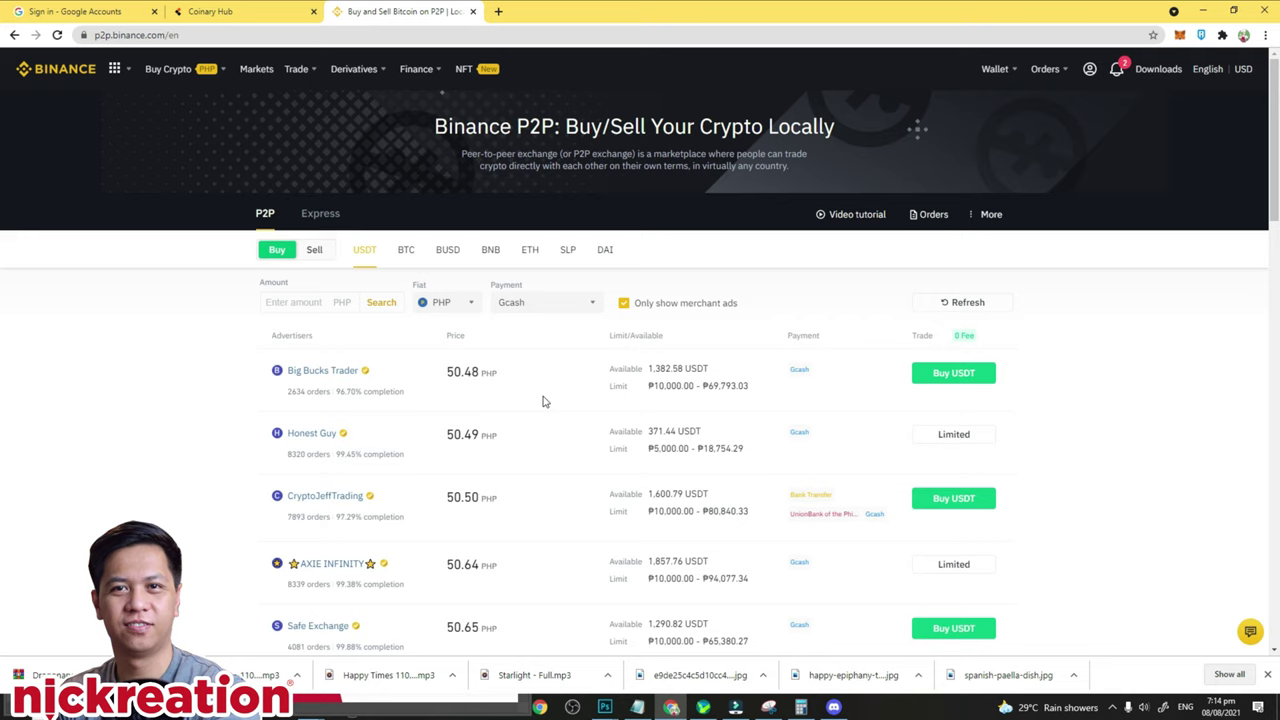
click(625, 304)
click(624, 304)
click(292, 301)
text(5000)
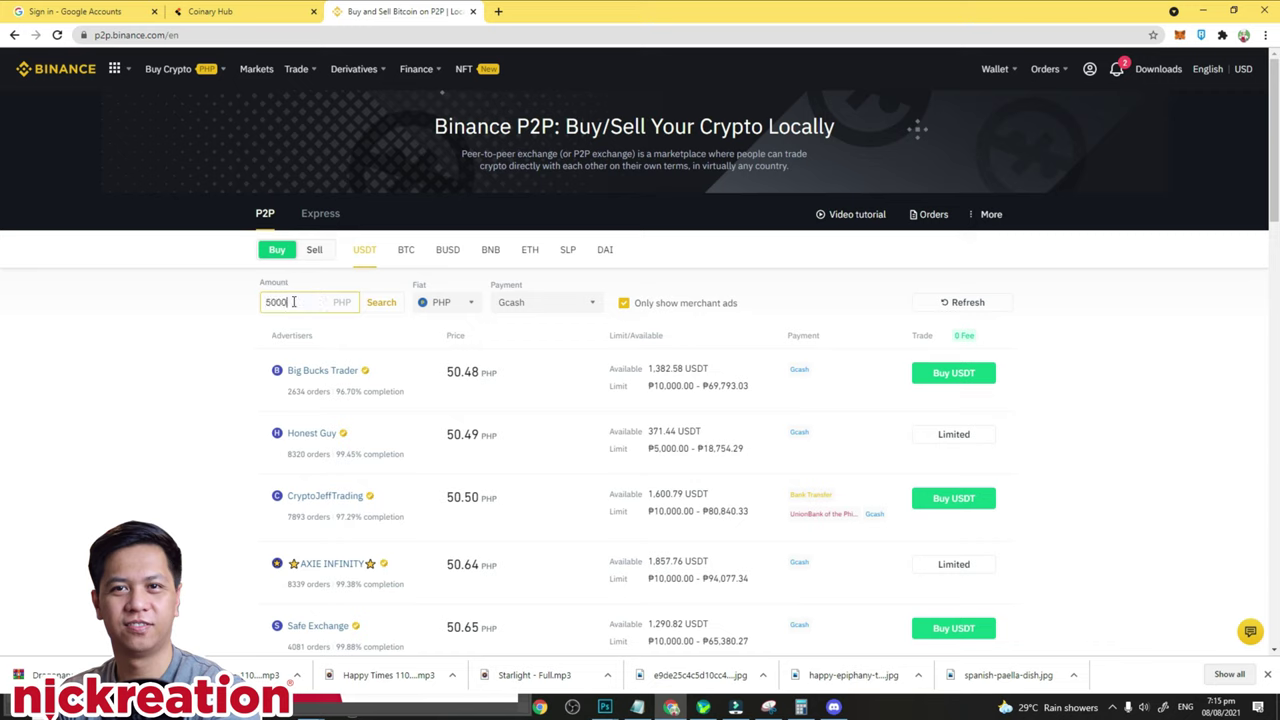
click(135, 394)
Compare merchants' order counts and open Crypto Haven's USDT buy form
drag(331, 391, 285, 393)
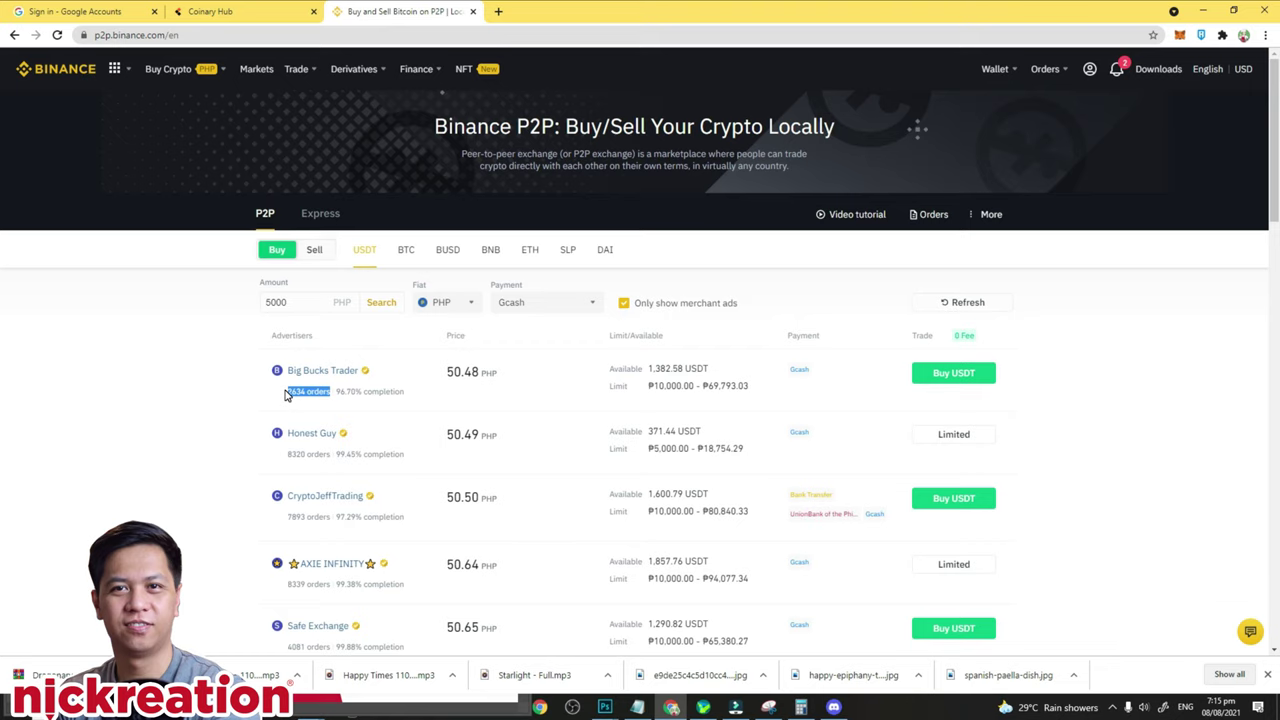
click(685, 333)
scroll(685, 333, down, 2)
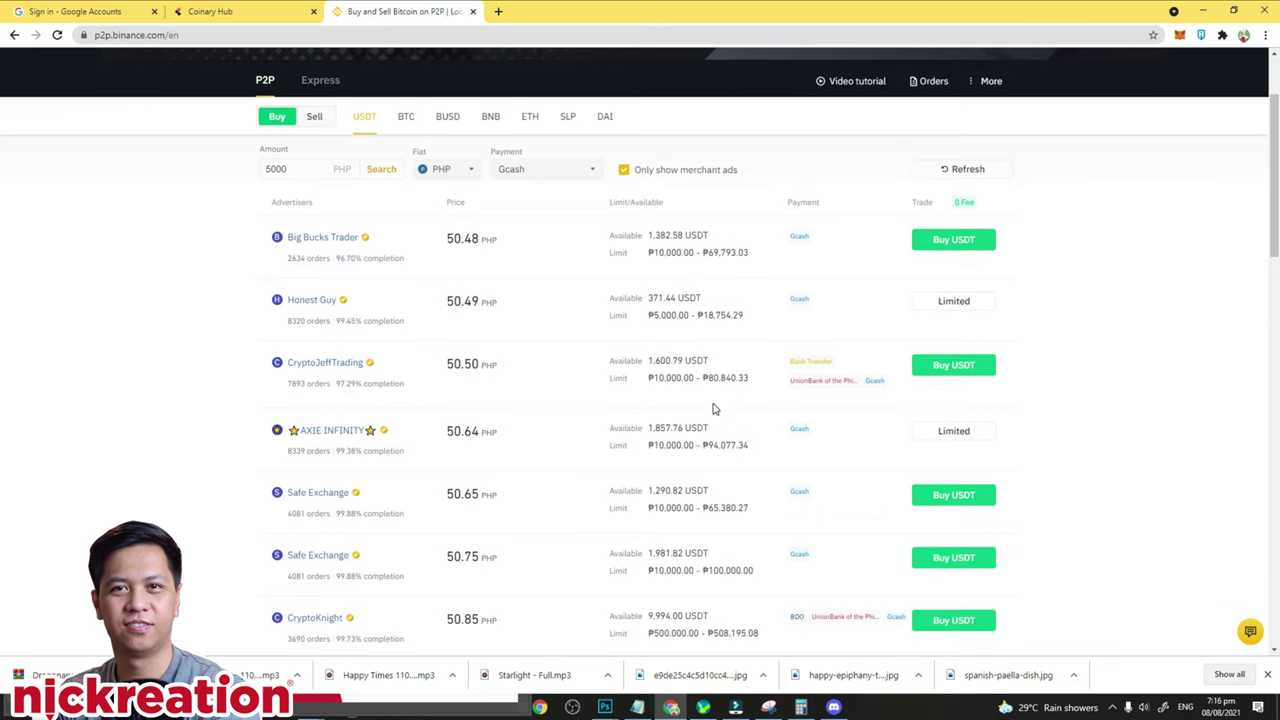
scroll(714, 408, down, 3)
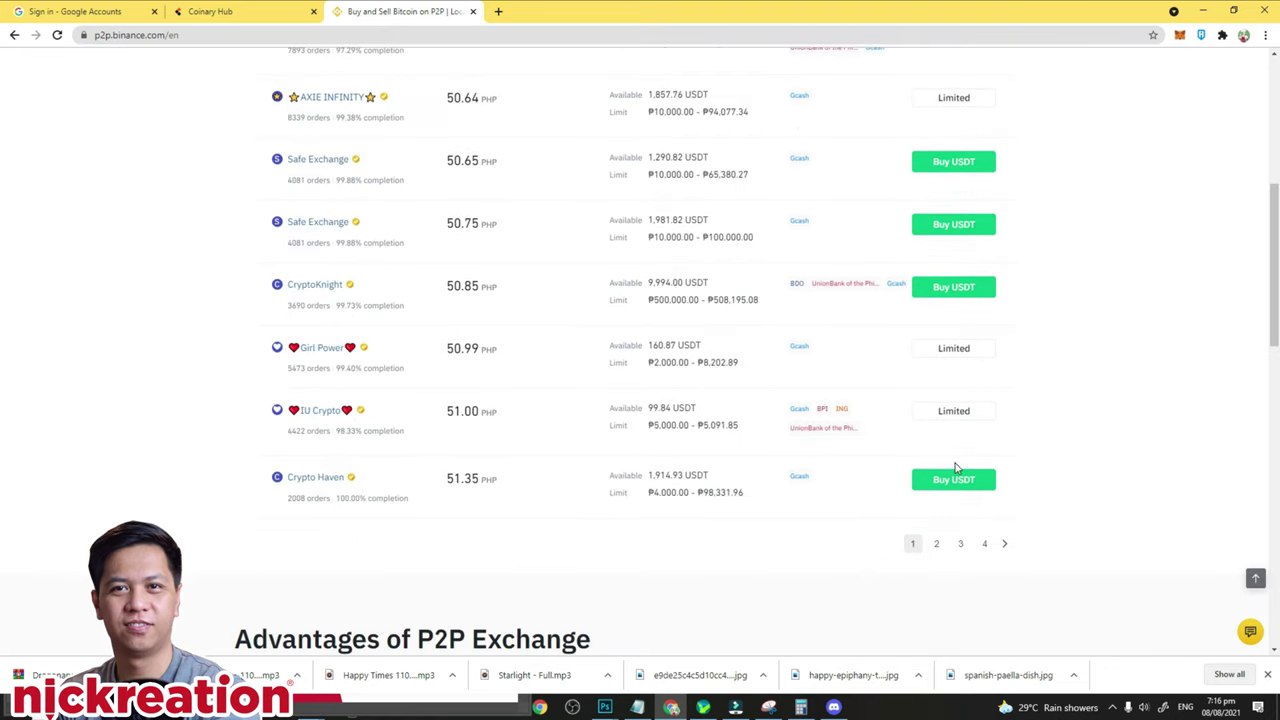
drag(327, 497, 249, 489)
scroll(832, 457, up, 3)
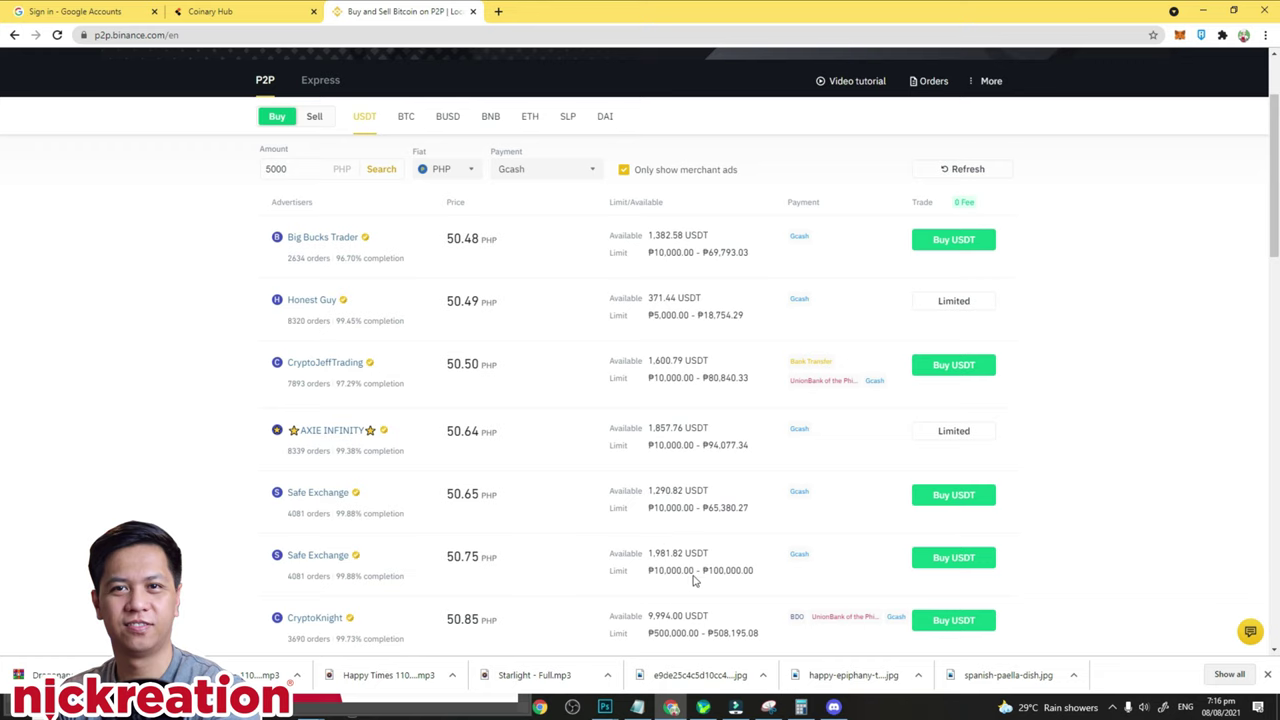
scroll(687, 394, down, 3)
click(951, 480)
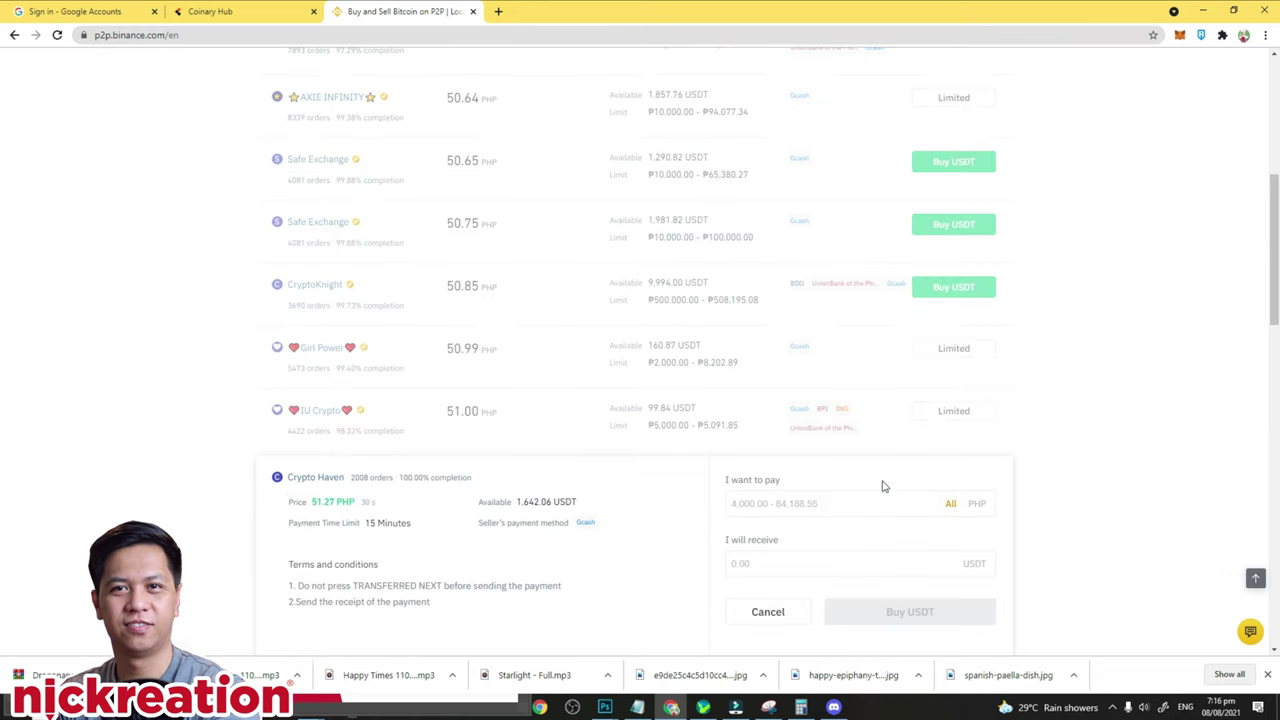
Enter 5000 PHP to pay for 97.52 USDT from Crypto Haven and place the order
scroll(717, 404, down, 1)
click(782, 371)
text(5000)
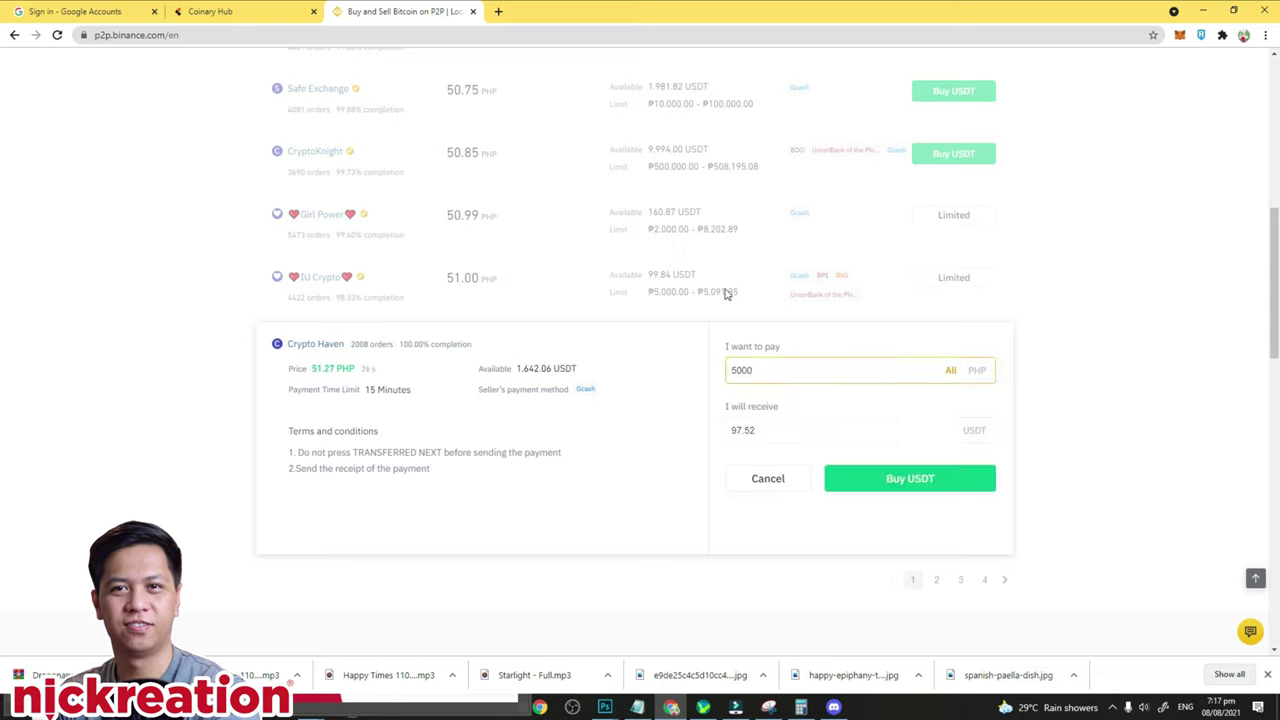
click(962, 371)
drag(783, 370, 567, 360)
text(50000)
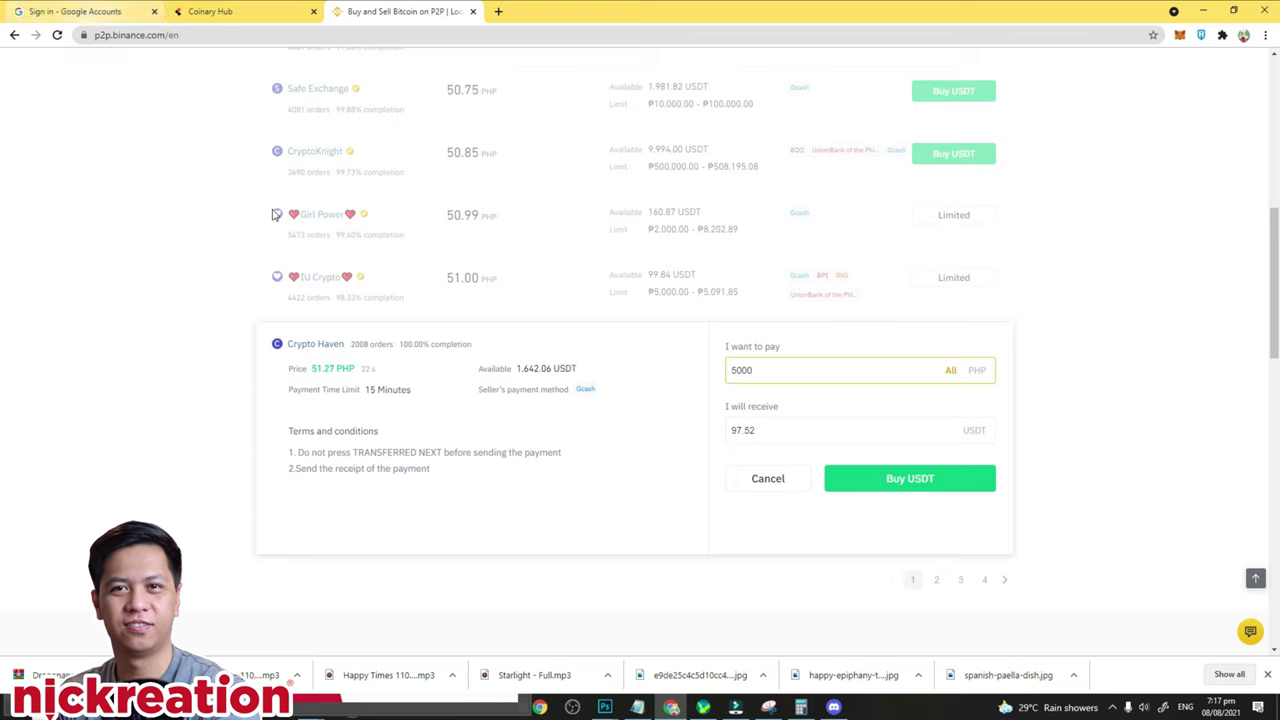
click(895, 479)
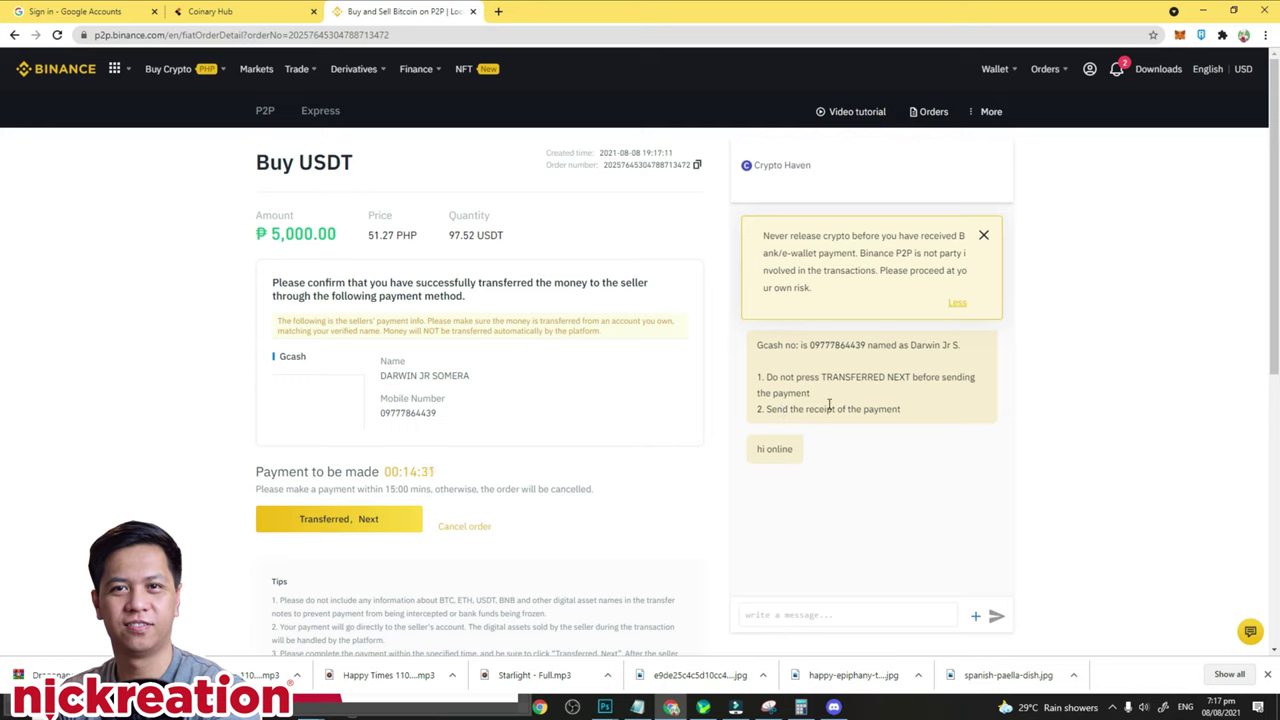
Message the seller 'sending na po', 'sent sir' and 'please check po'
click(820, 614)
text(sending na po)
key(Return)
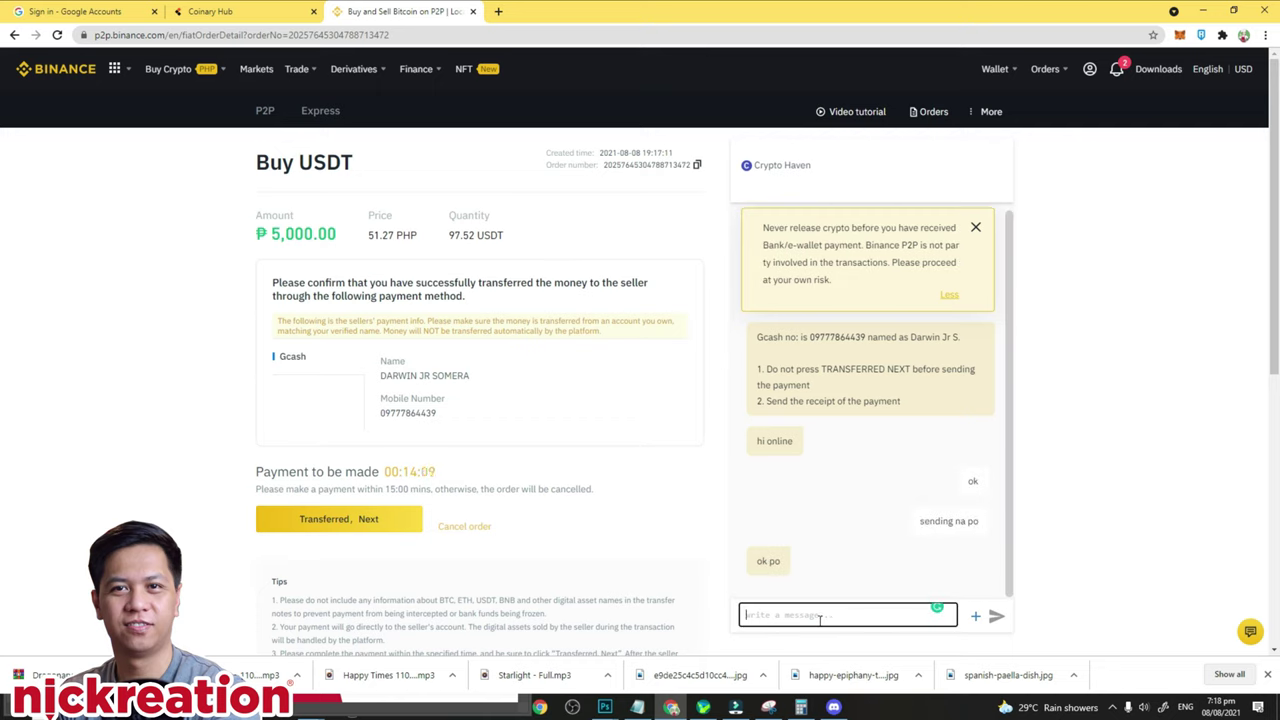
text(sent sir)
key(Return)
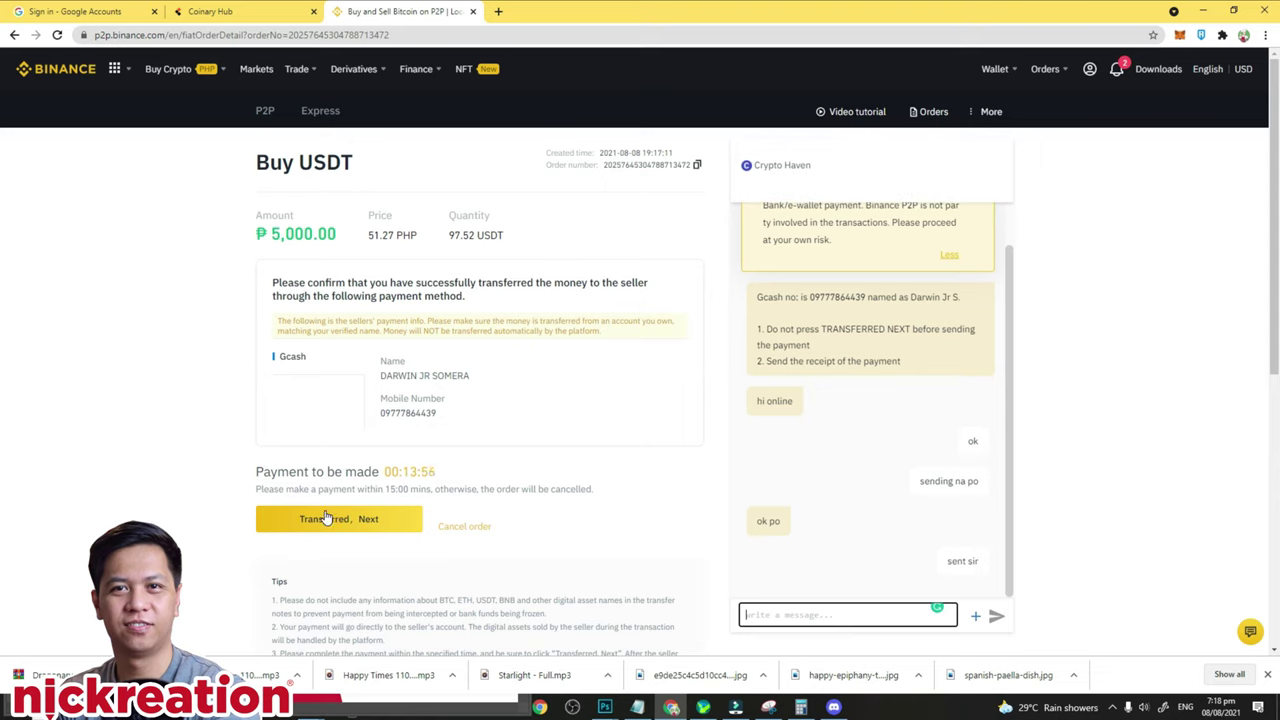
text(please check po)
key(Return)
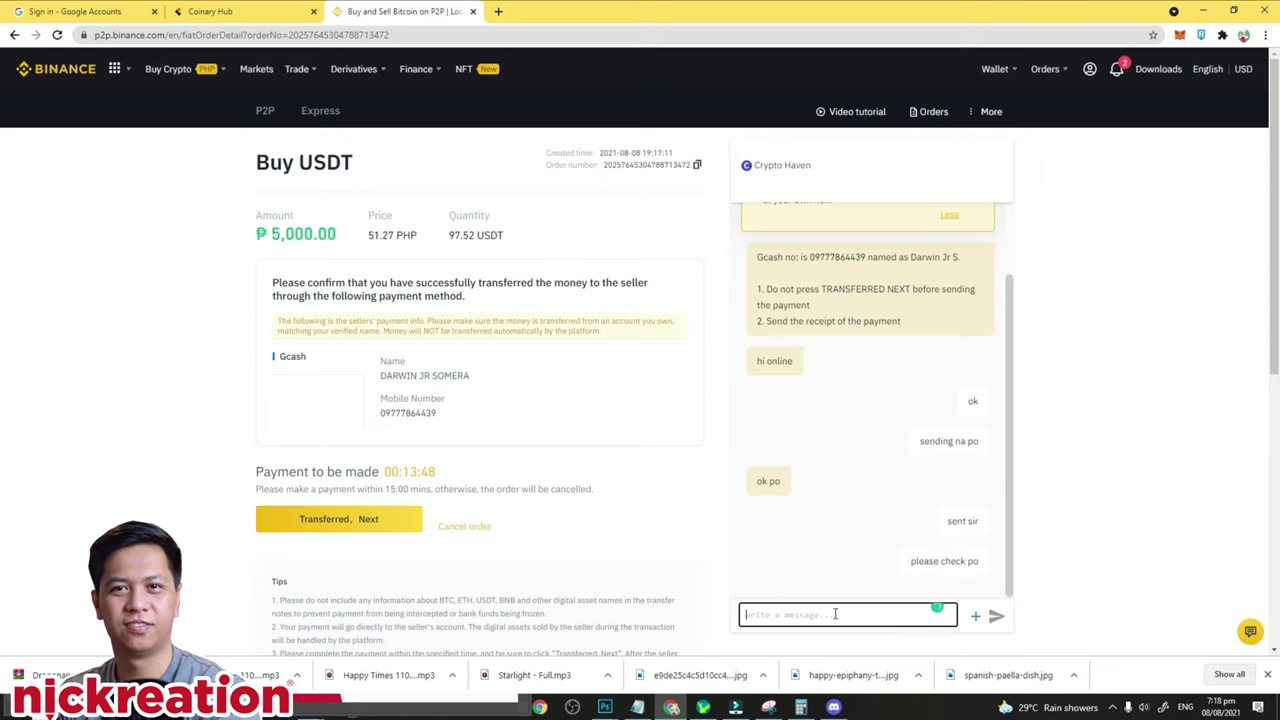
text(de)
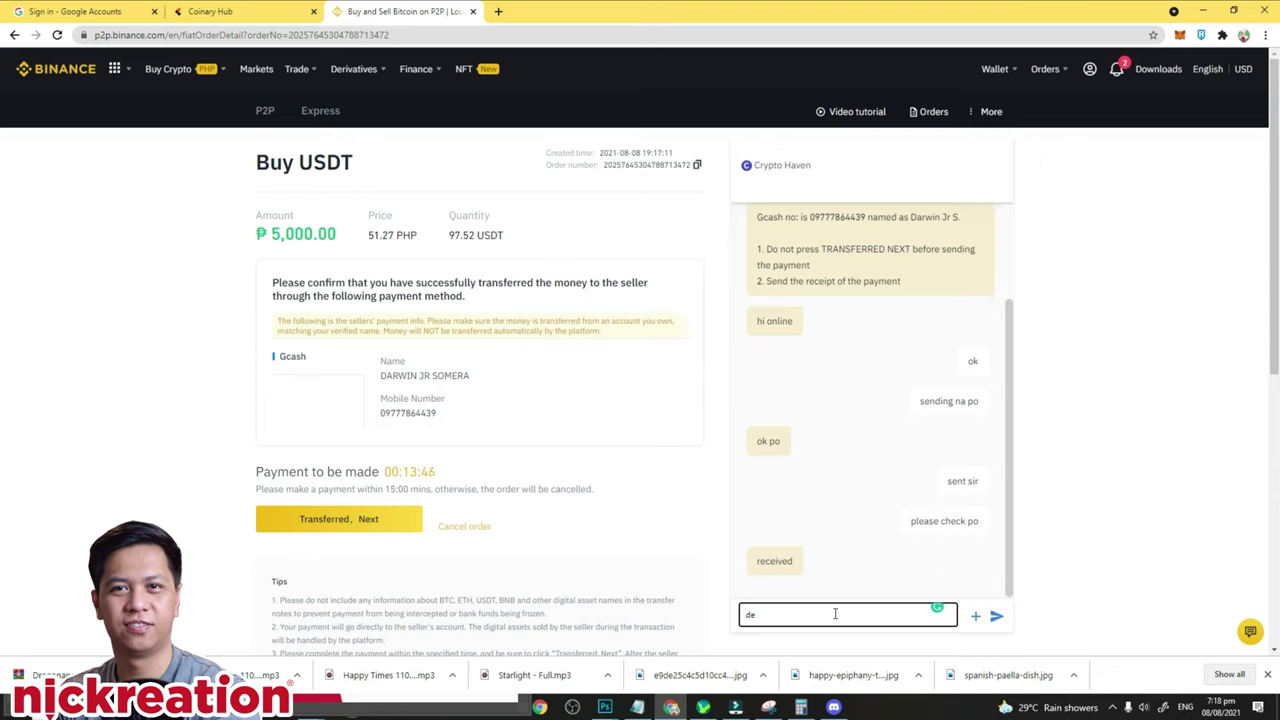
Mark the ₱5,000 payment as transferred and confirm it, then clear the leftover chat draft
click(334, 520)
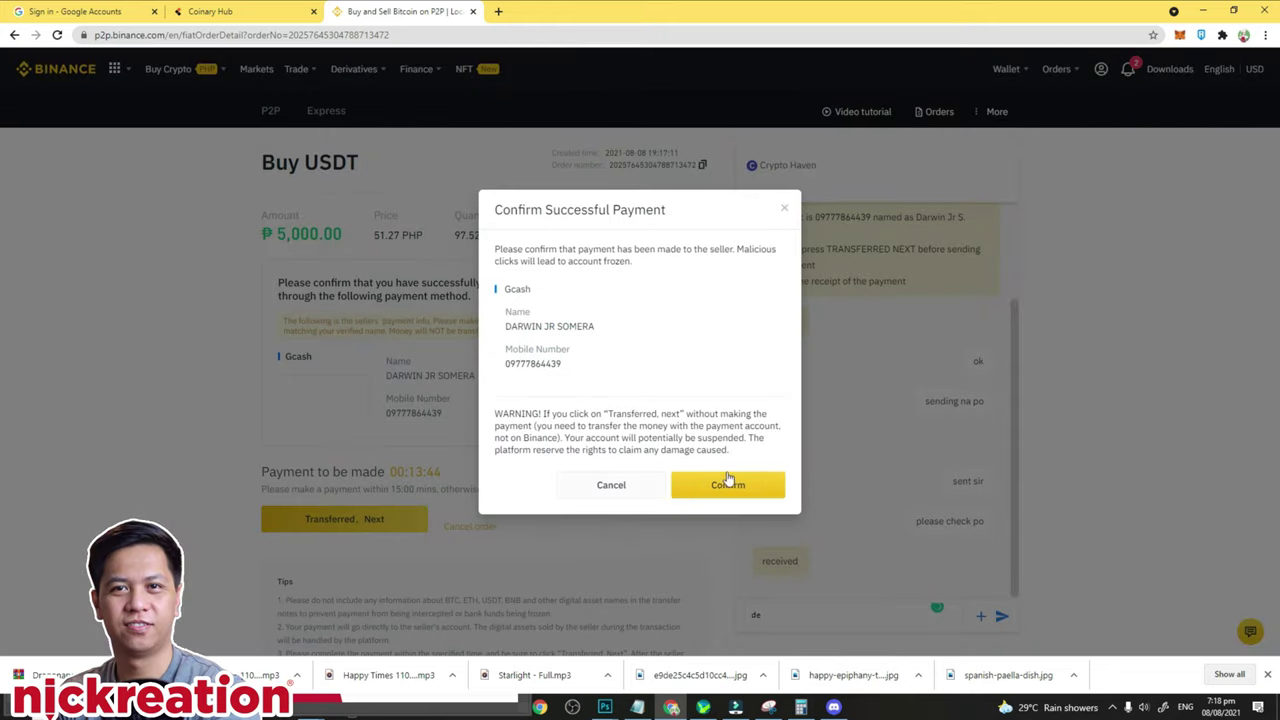
click(728, 484)
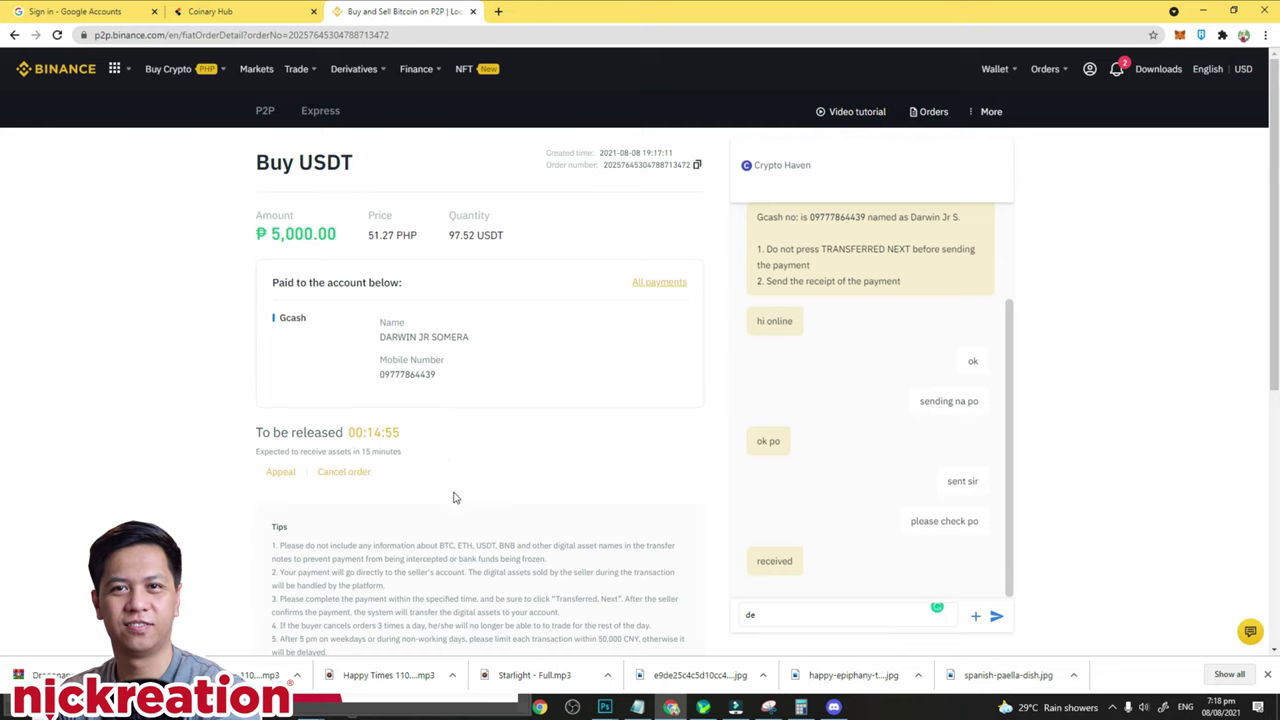
double_click(785, 617)
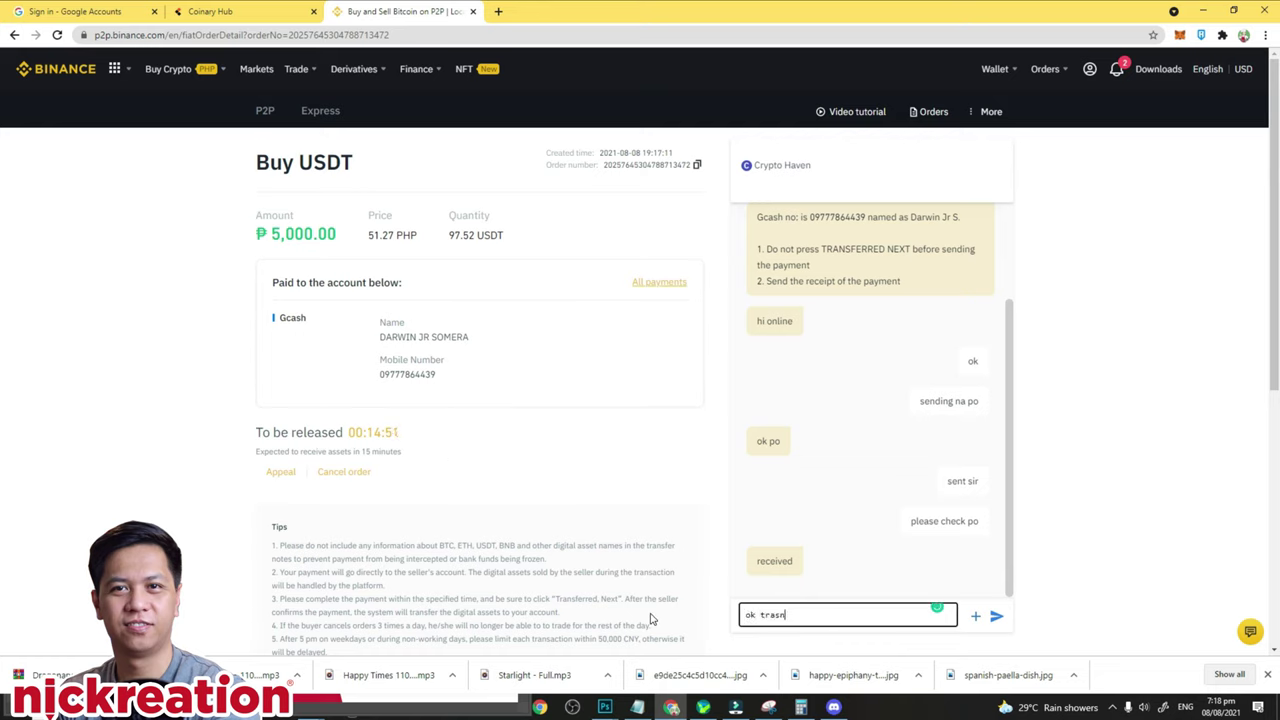
text(ok trans)
key(BackSpace)
key(BackSpace)
key(BackSpace)
key(BackSpace)
key(BackSpace)
key(BackSpace)
key(BackSpace)
text(for your a)
key(BackSpace)
key(BackSpace)
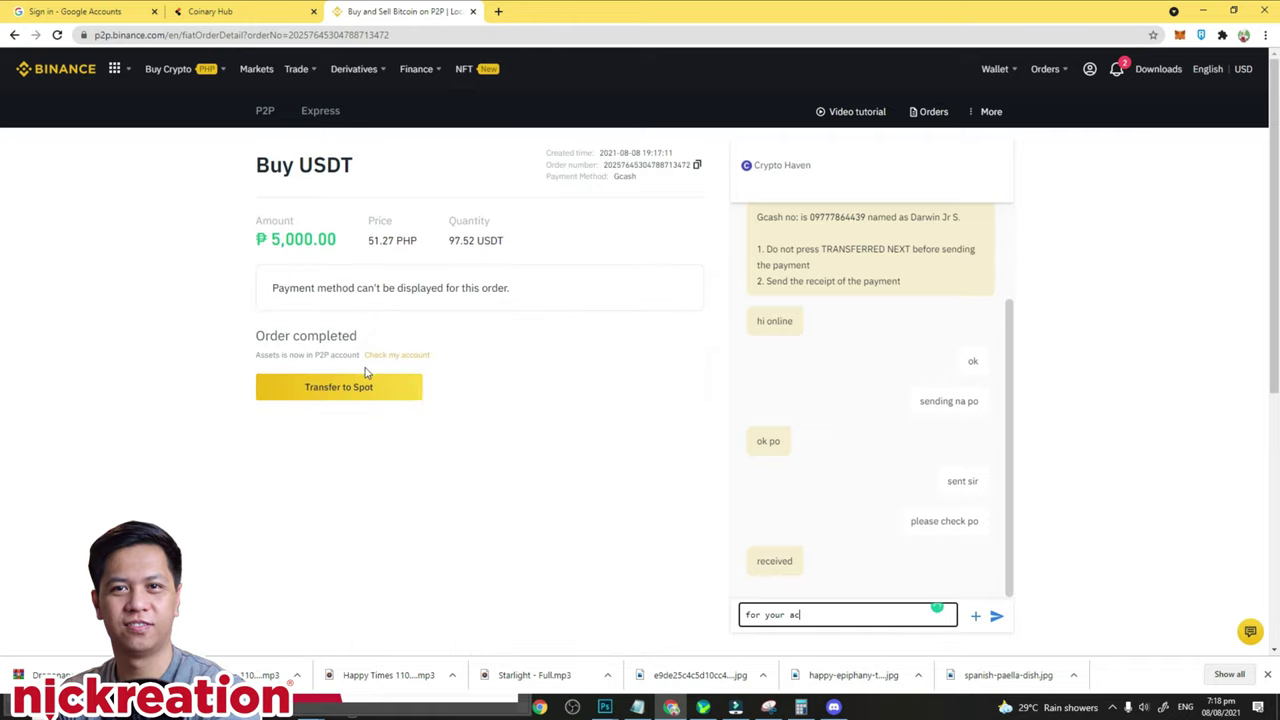
click(340, 390)
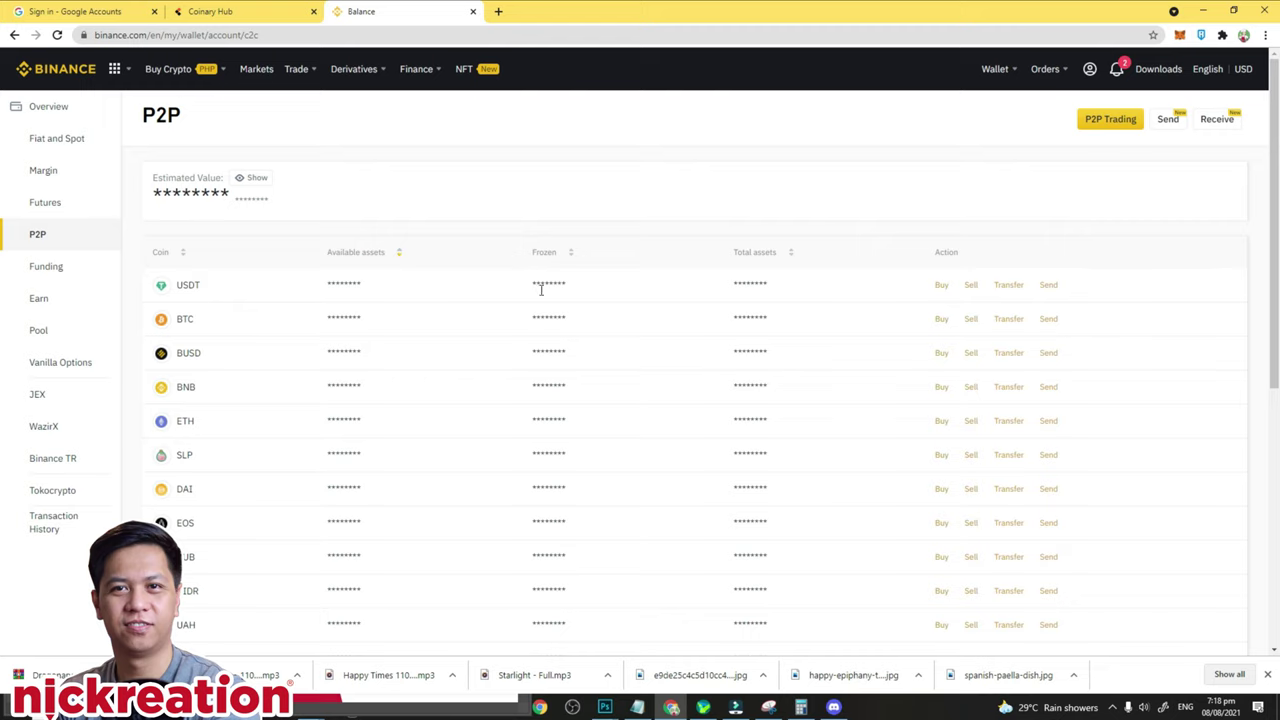
Transfer the full 97.52191106 USDT from the P2P wallet to Fiat and Spot
click(1006, 286)
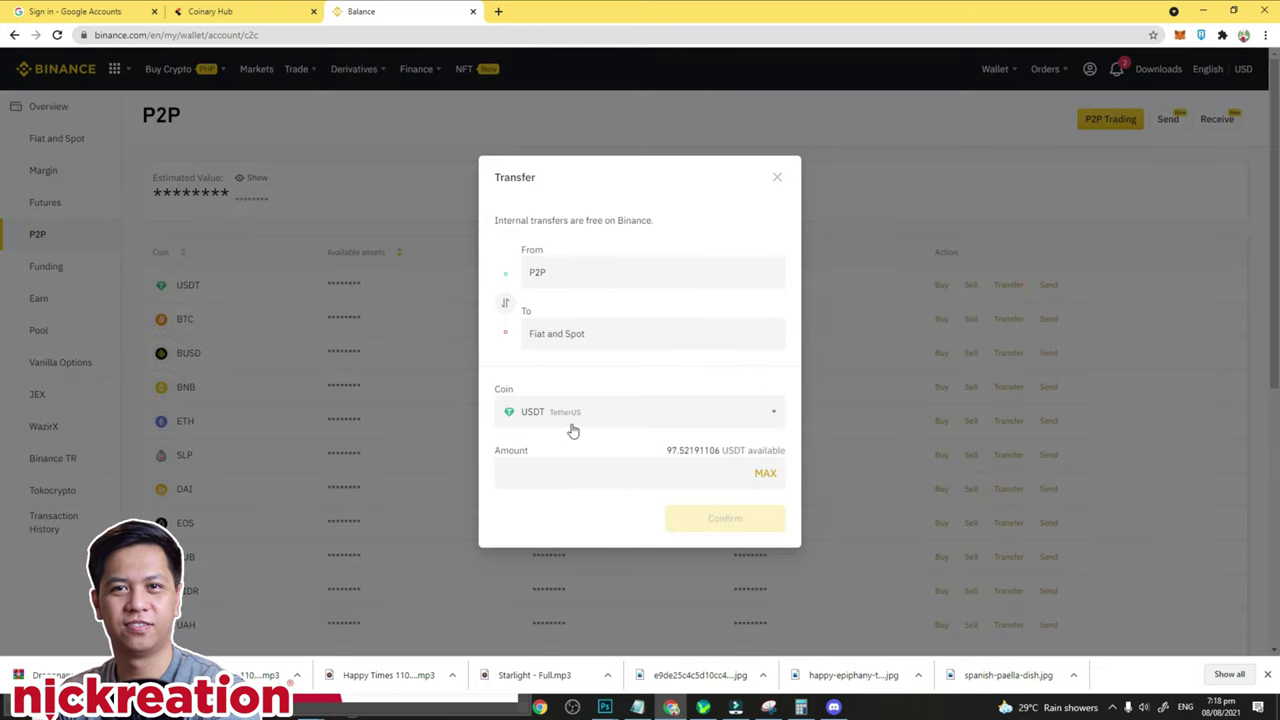
click(768, 476)
click(740, 524)
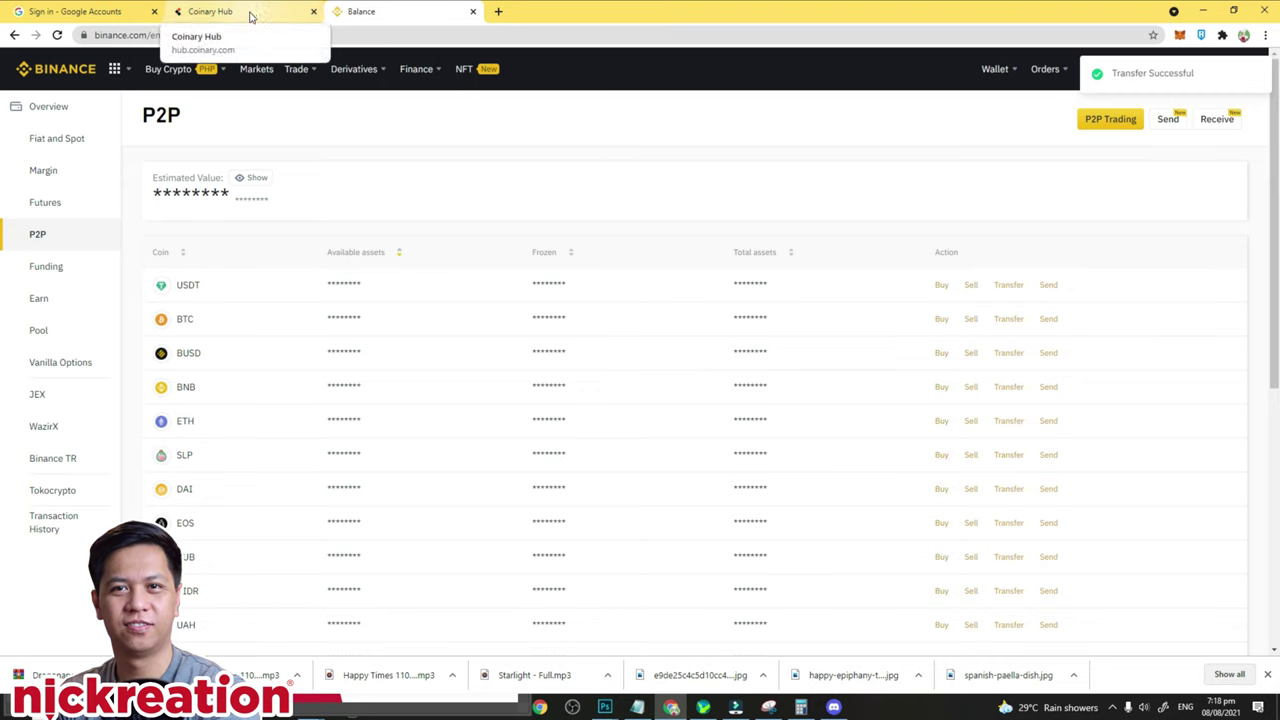
click(997, 69)
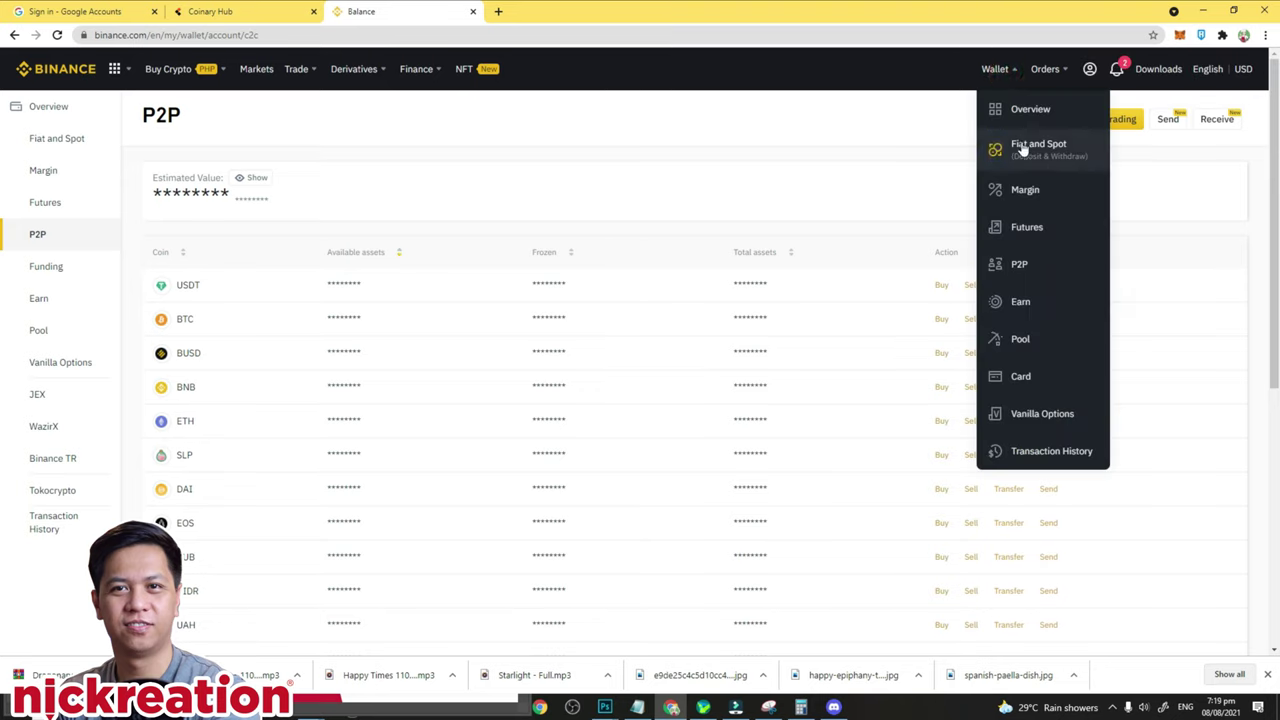
Go to the Fiat and Spot wallet and start a USDT withdrawal
click(1029, 112)
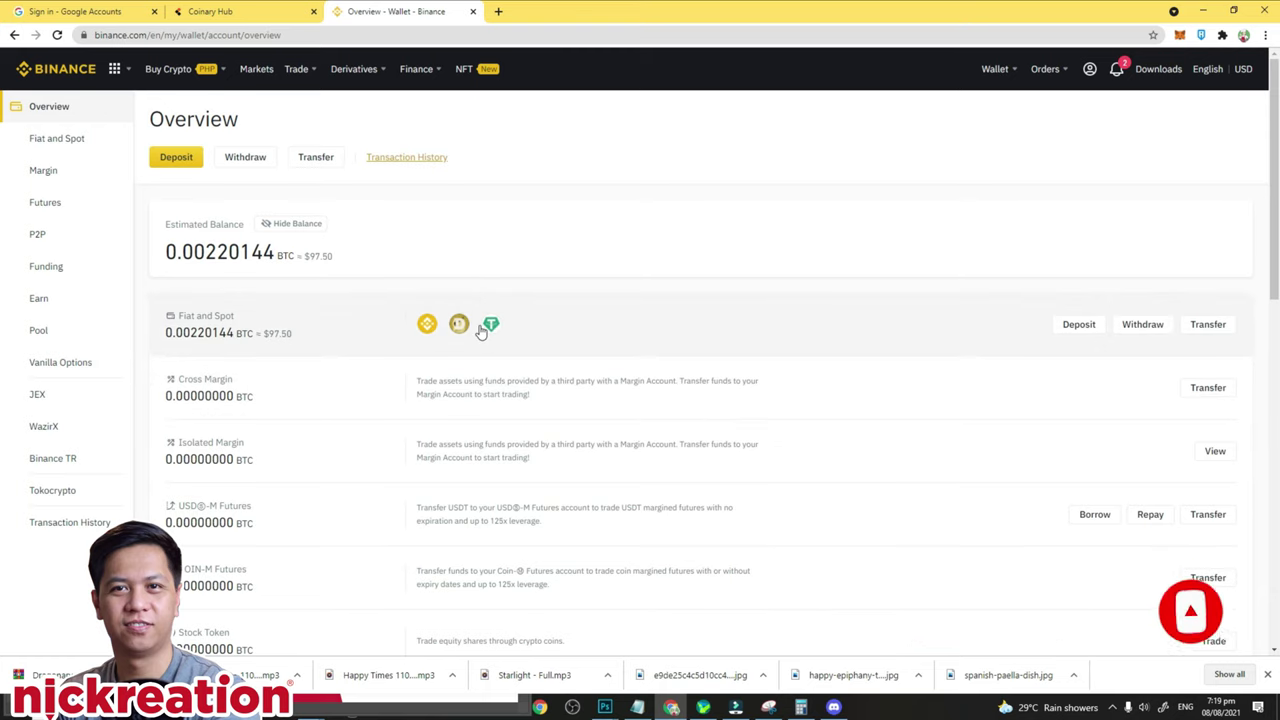
click(335, 320)
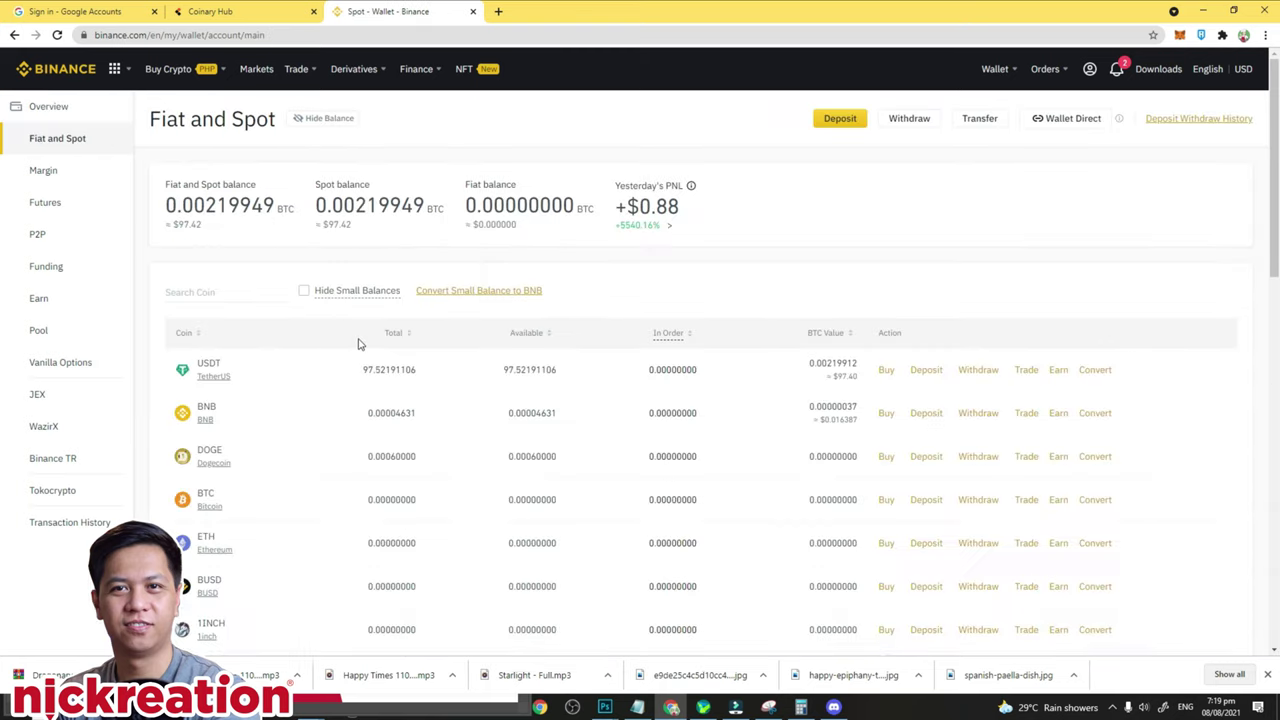
click(975, 371)
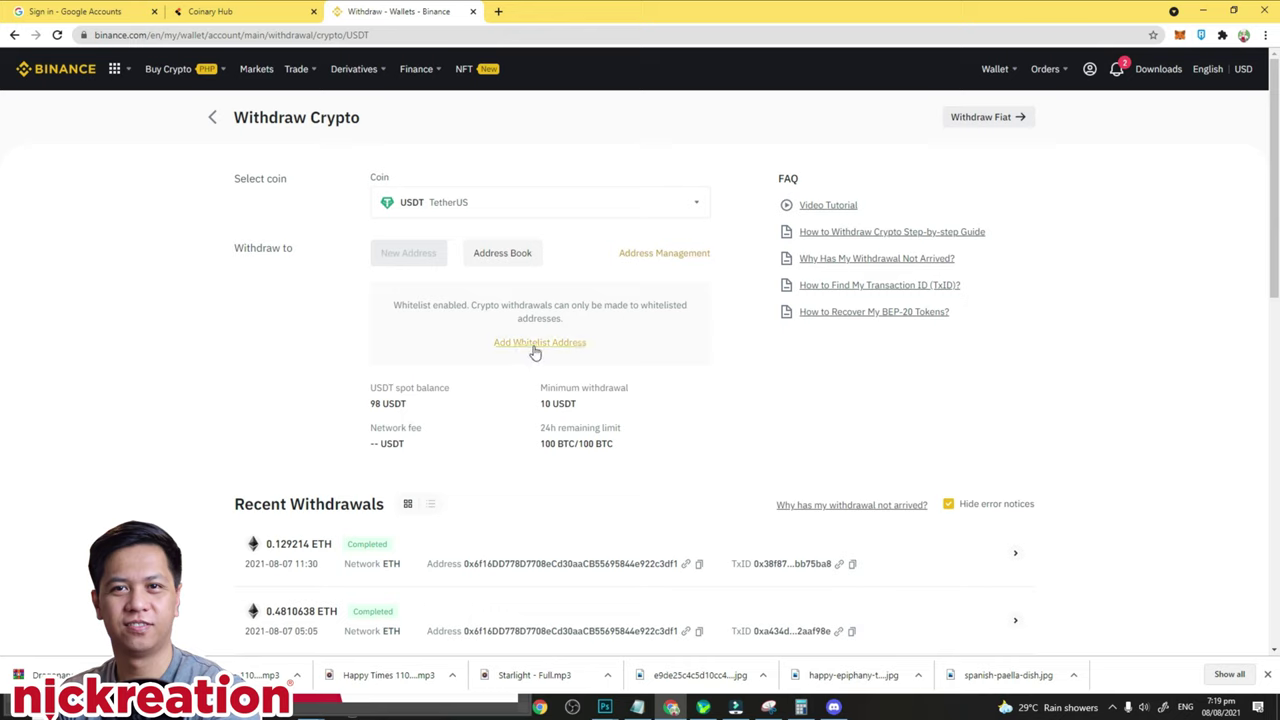
Open Binance Address Management and copy the Coinary Hub deposit address
click(663, 256)
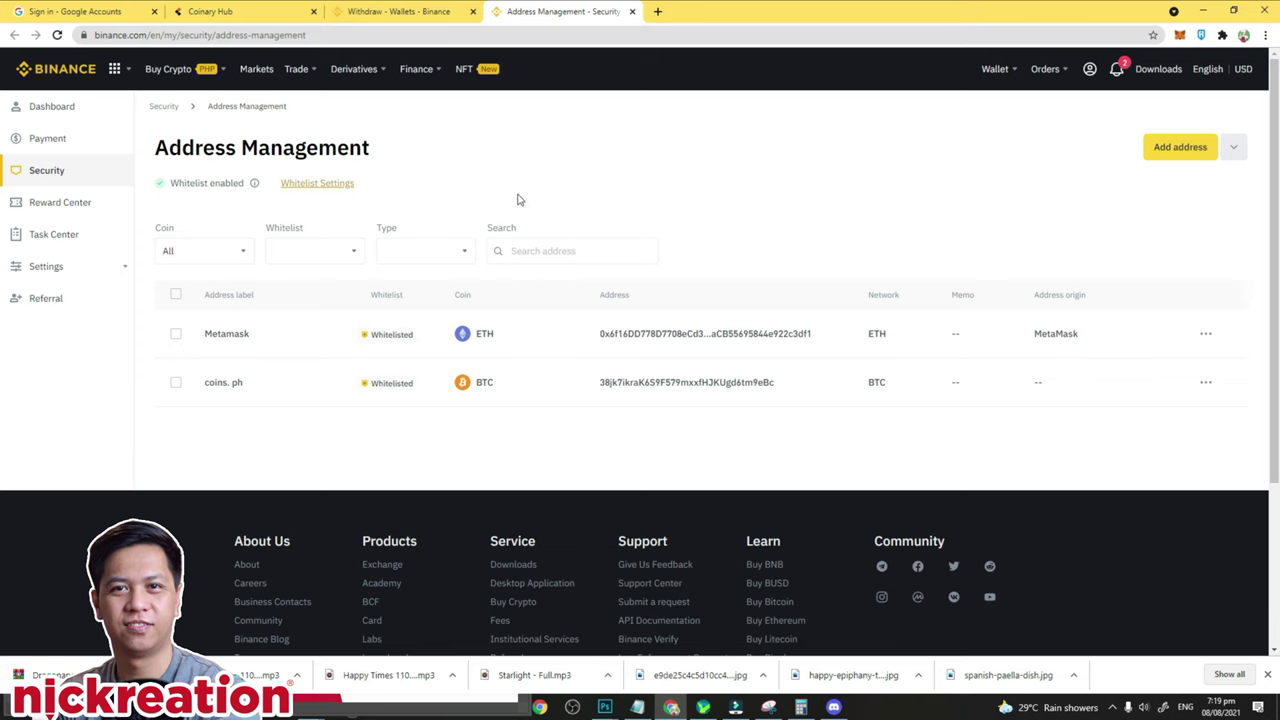
click(228, 9)
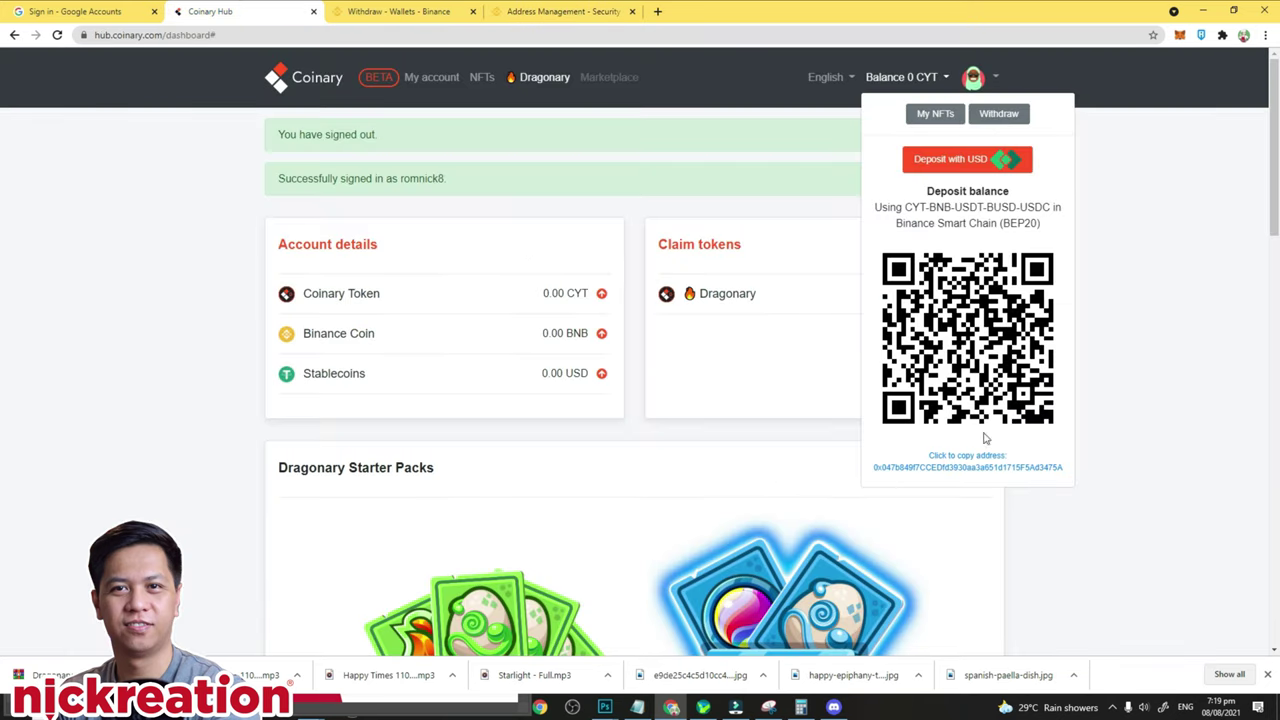
click(983, 470)
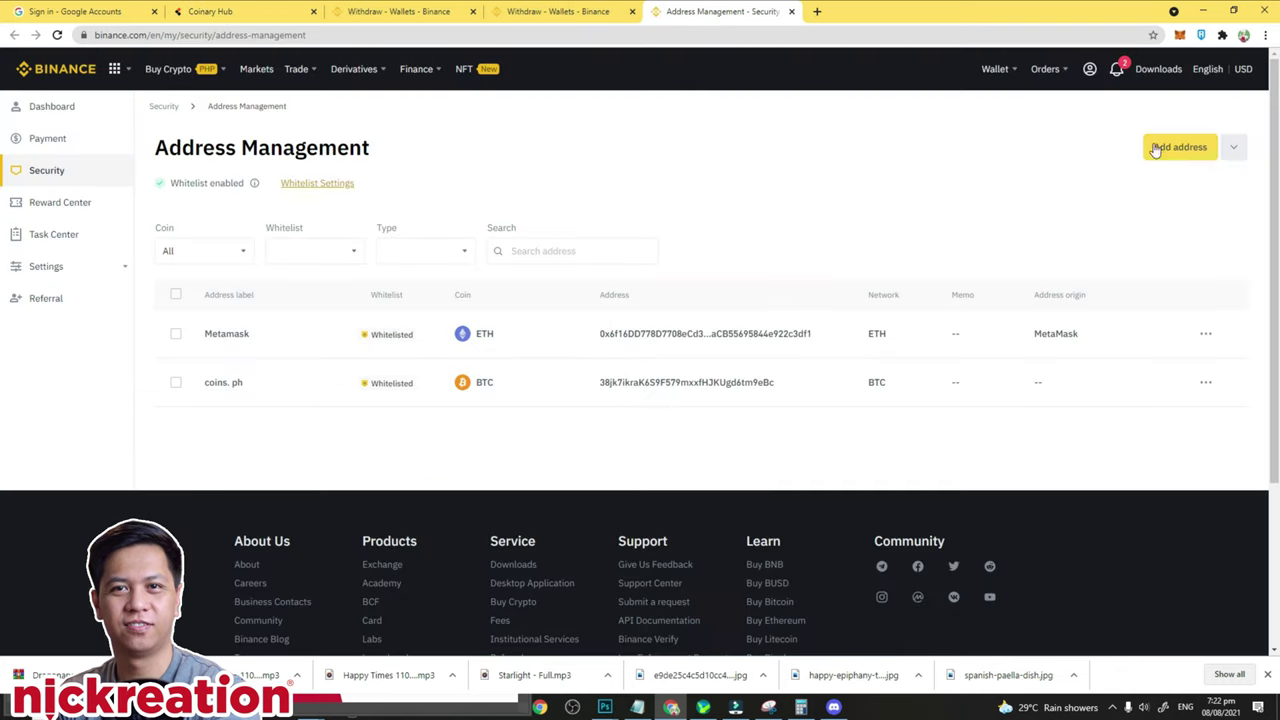
click(1172, 149)
Start a new withdrawal address labelled Coinary with USDT as the coin
click(560, 208)
click(558, 207)
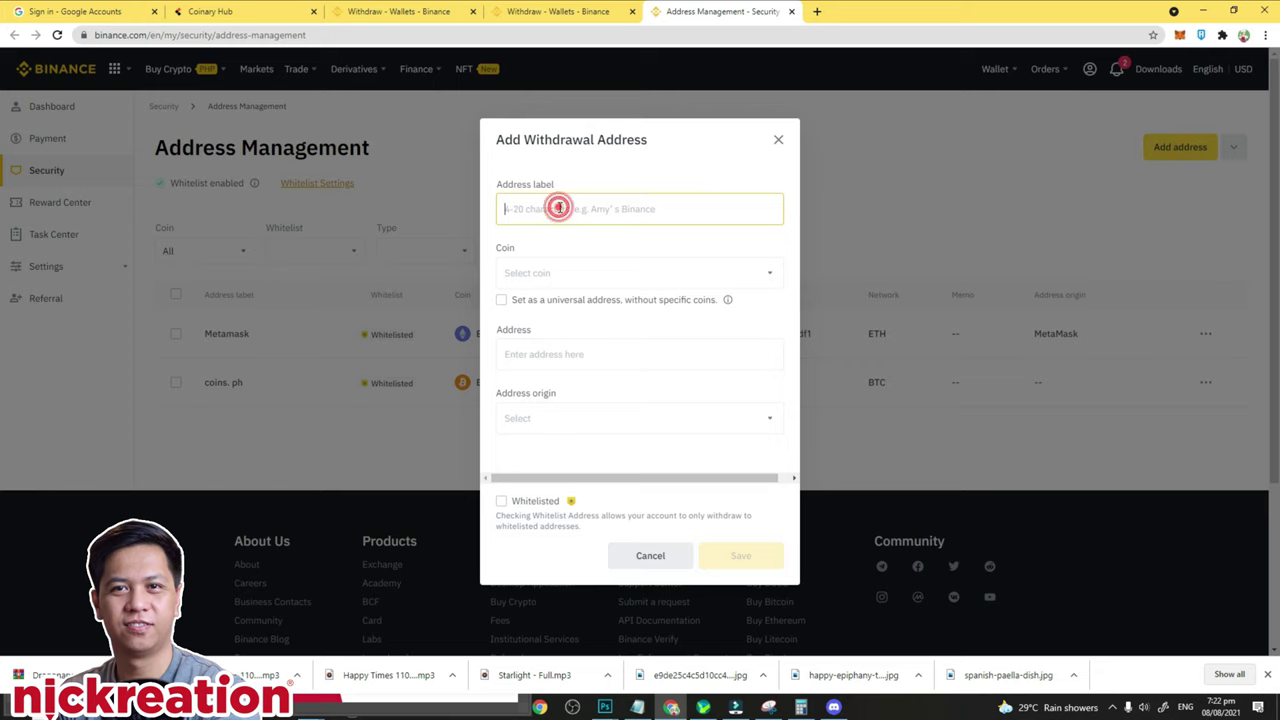
text(Coinary)
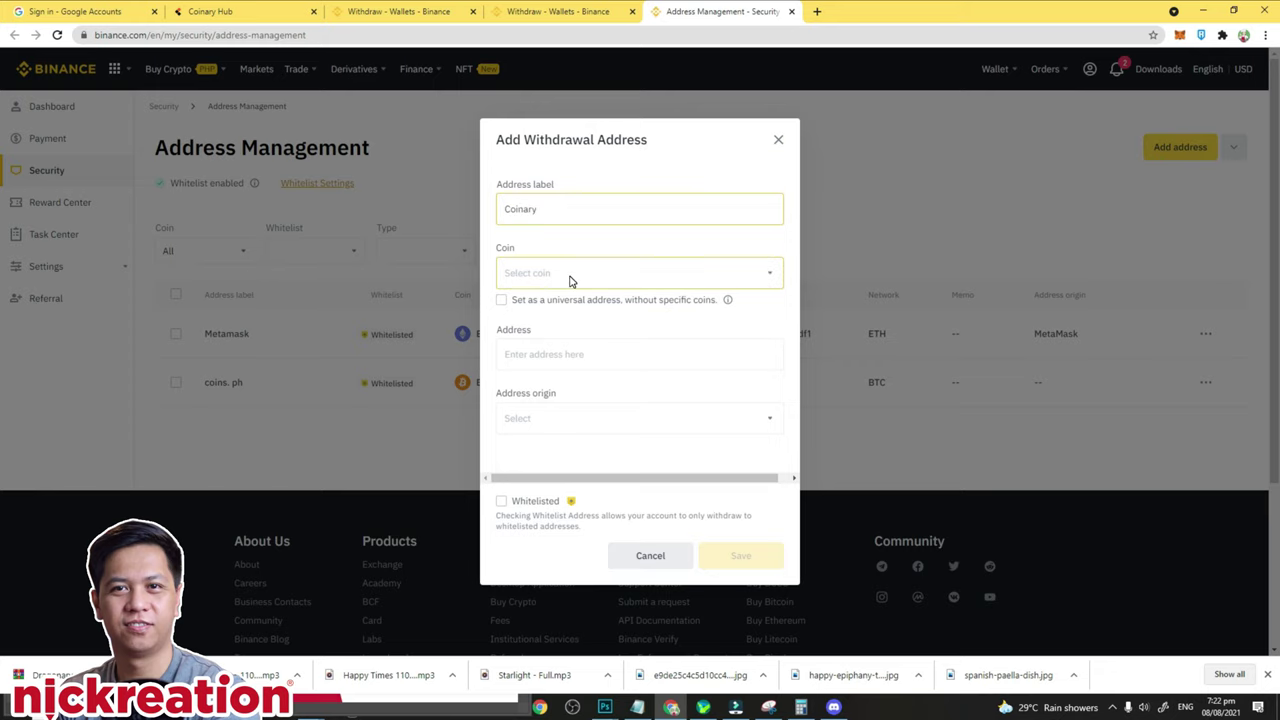
click(568, 275)
click(540, 290)
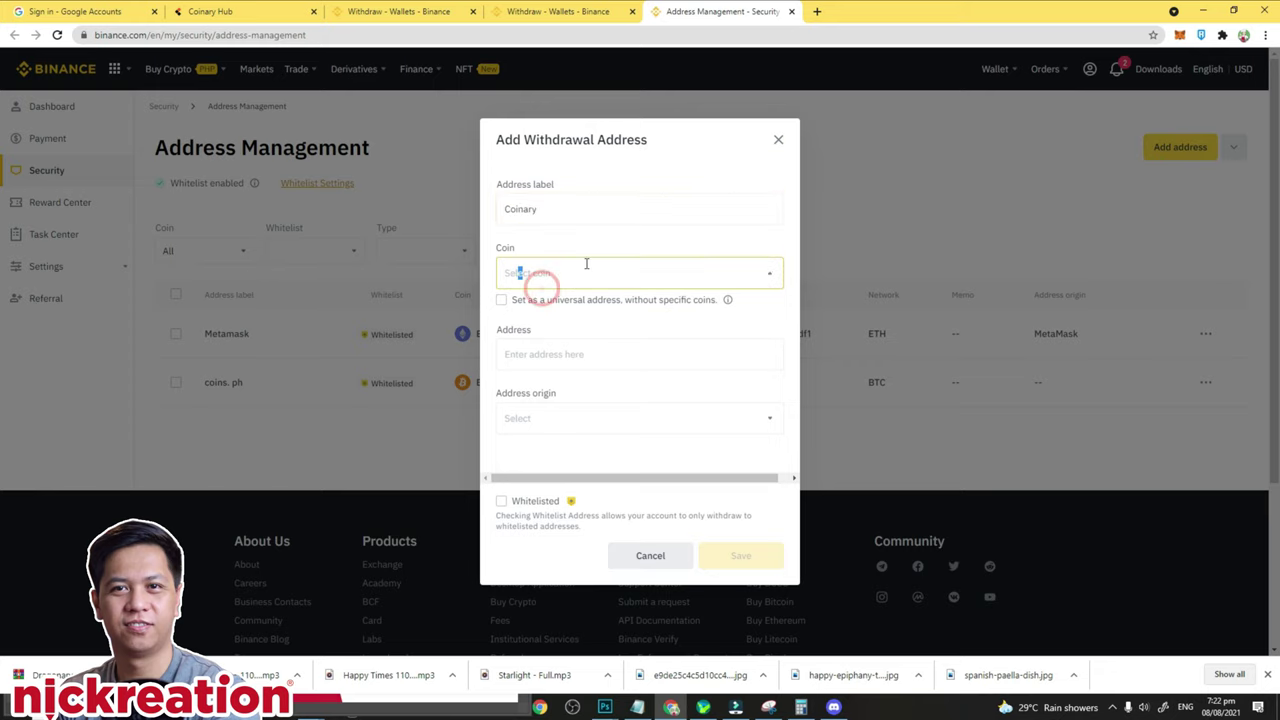
click(609, 278)
click(609, 250)
text(usd)
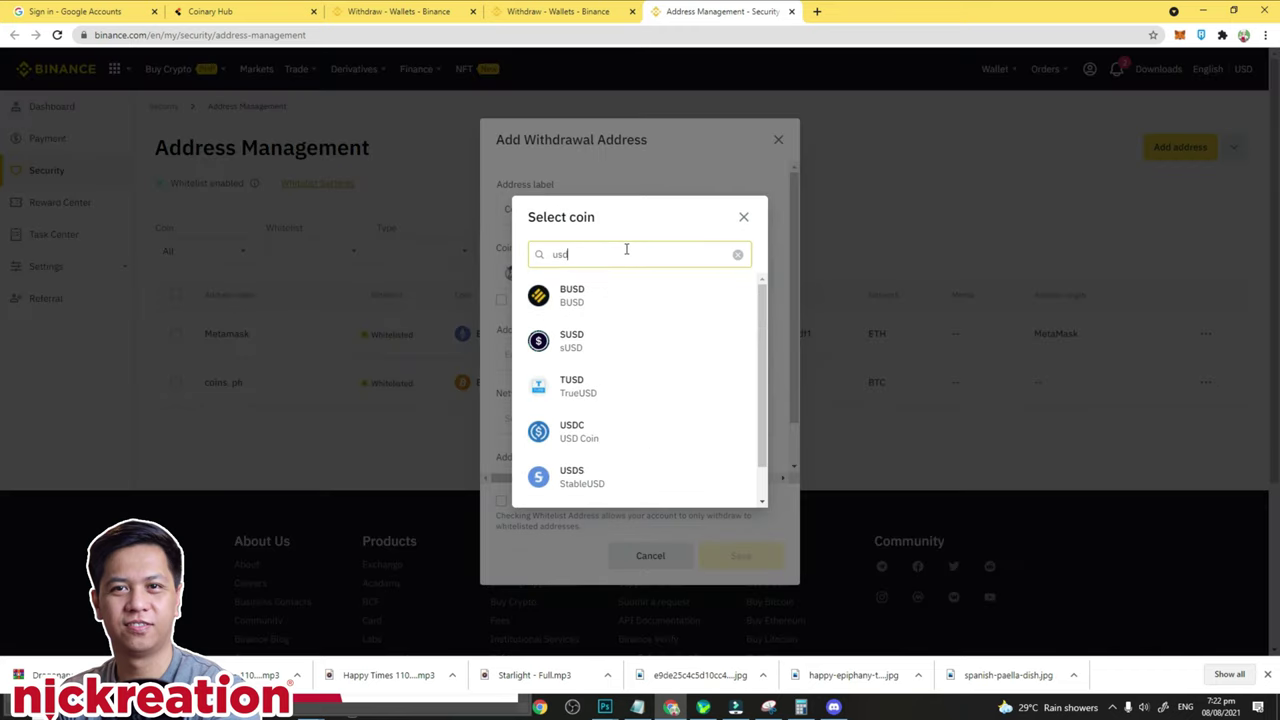
scroll(632, 430, down, 1)
click(597, 489)
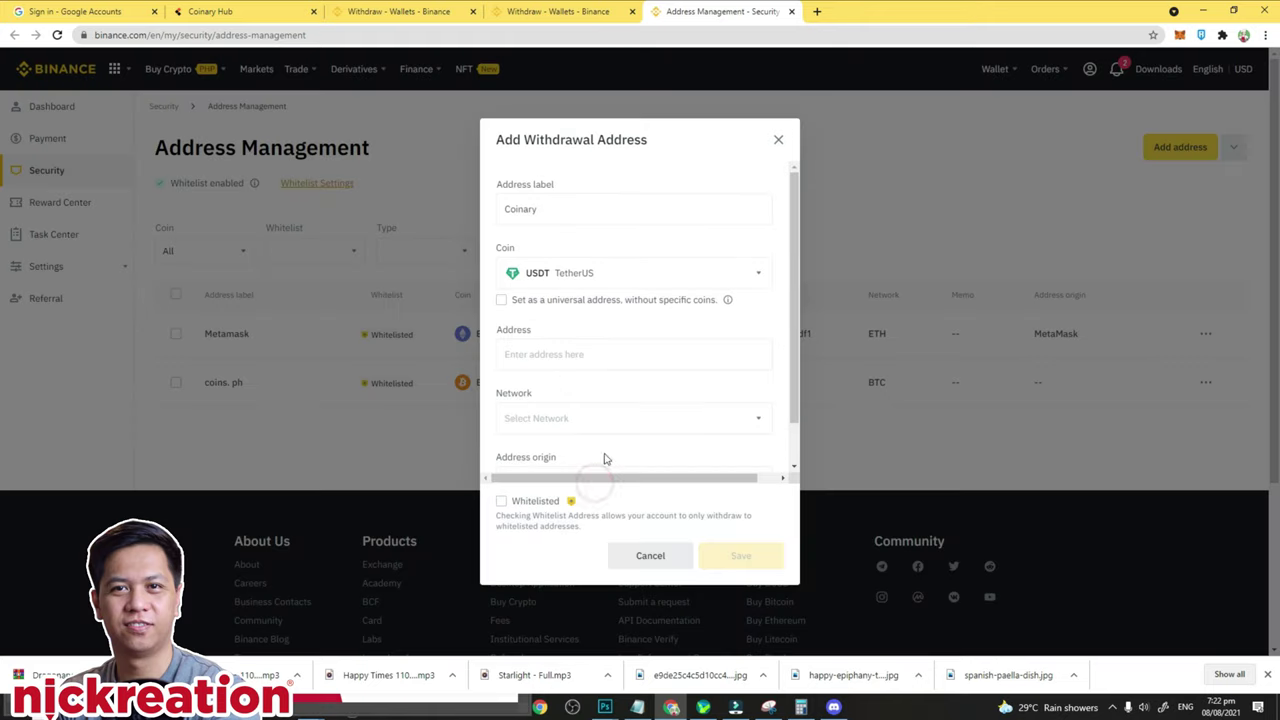
click(535, 353)
click(533, 356)
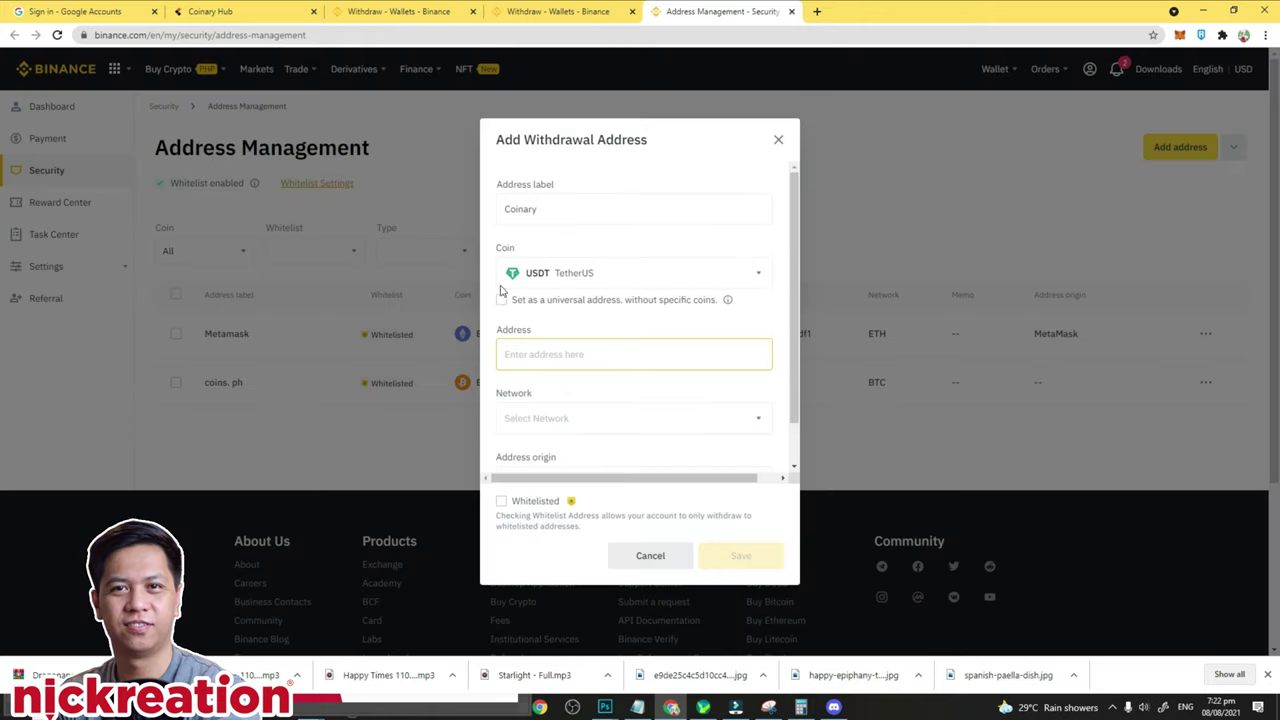
Paste the Coinary Hub deposit address and set the network to Binance Smart Chain
click(218, 12)
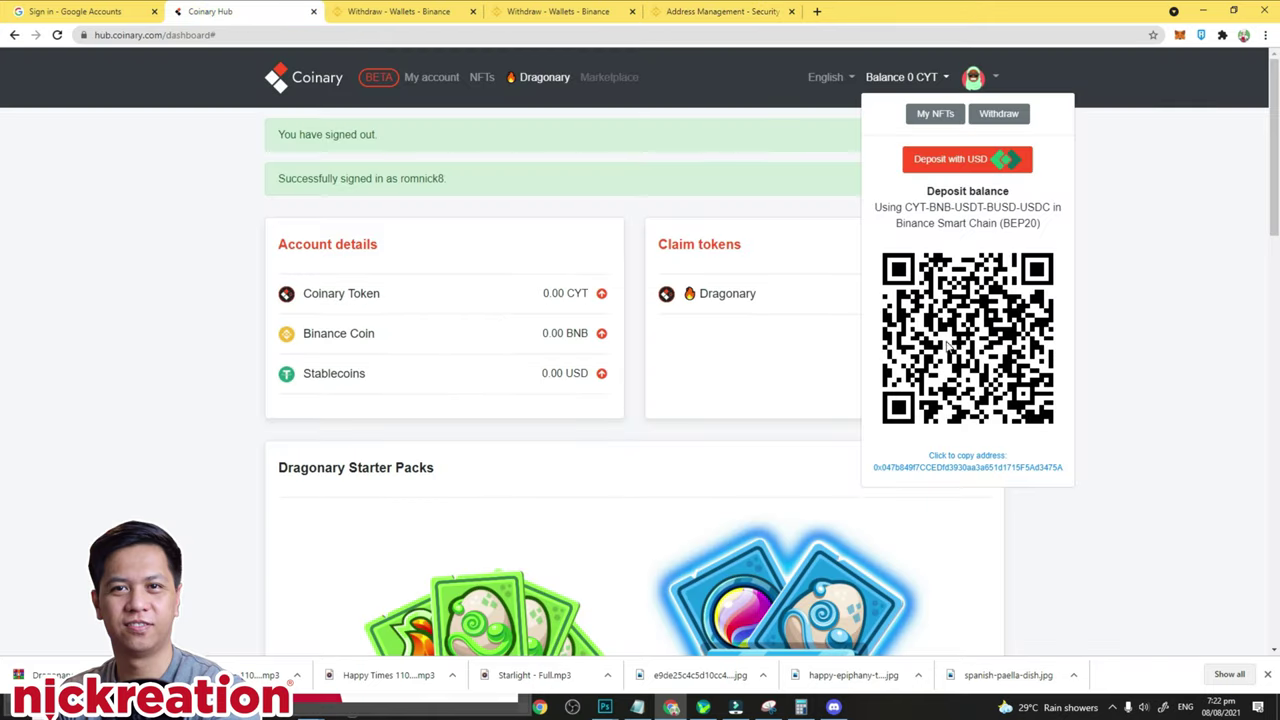
click(975, 468)
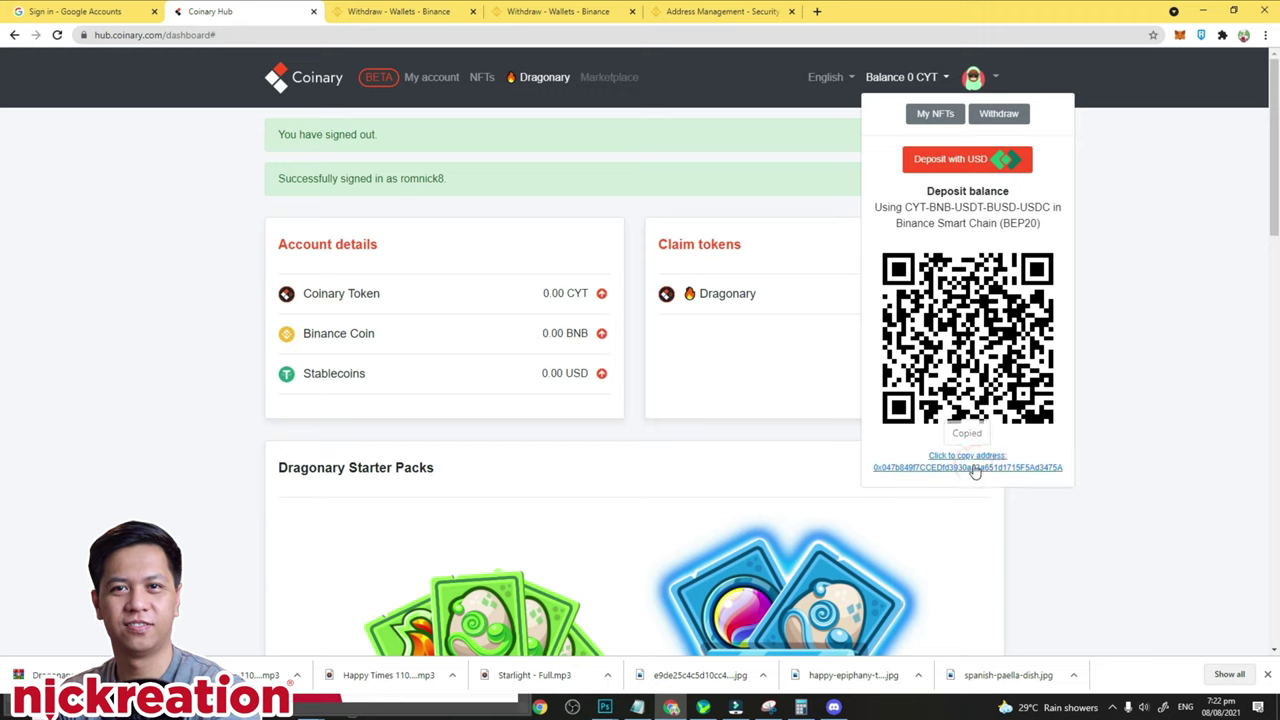
click(975, 468)
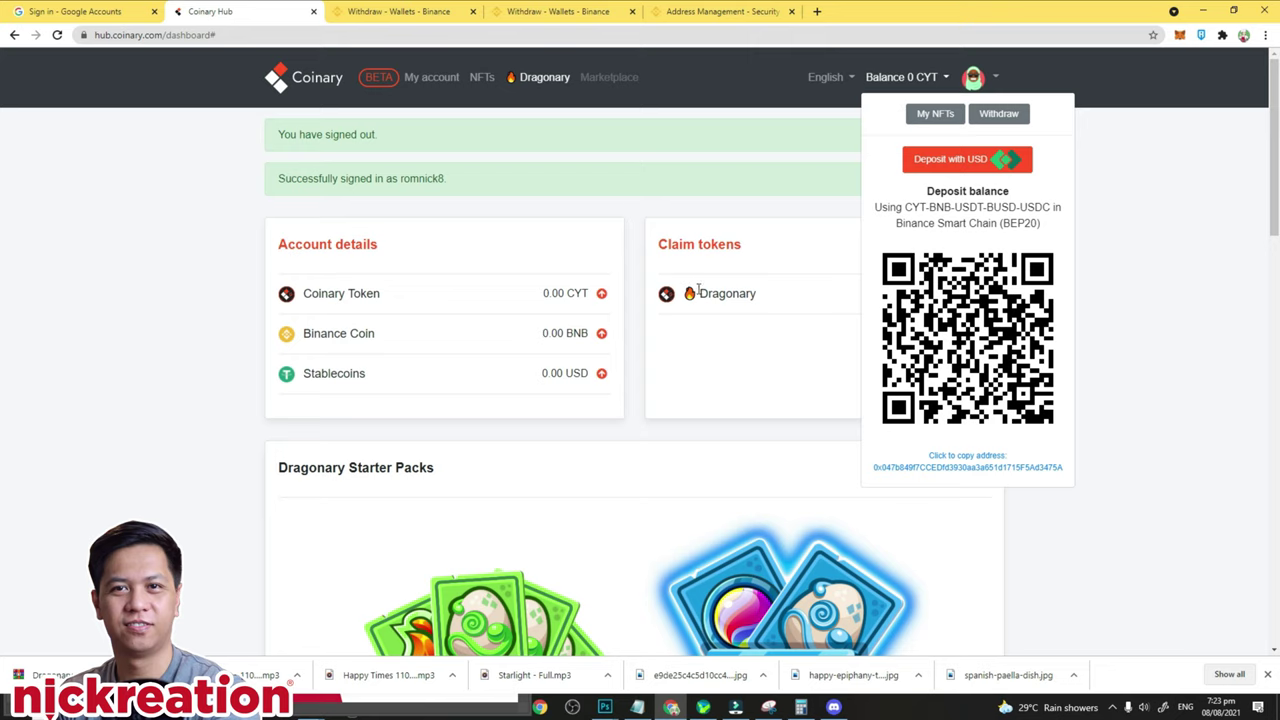
click(433, 10)
click(578, 10)
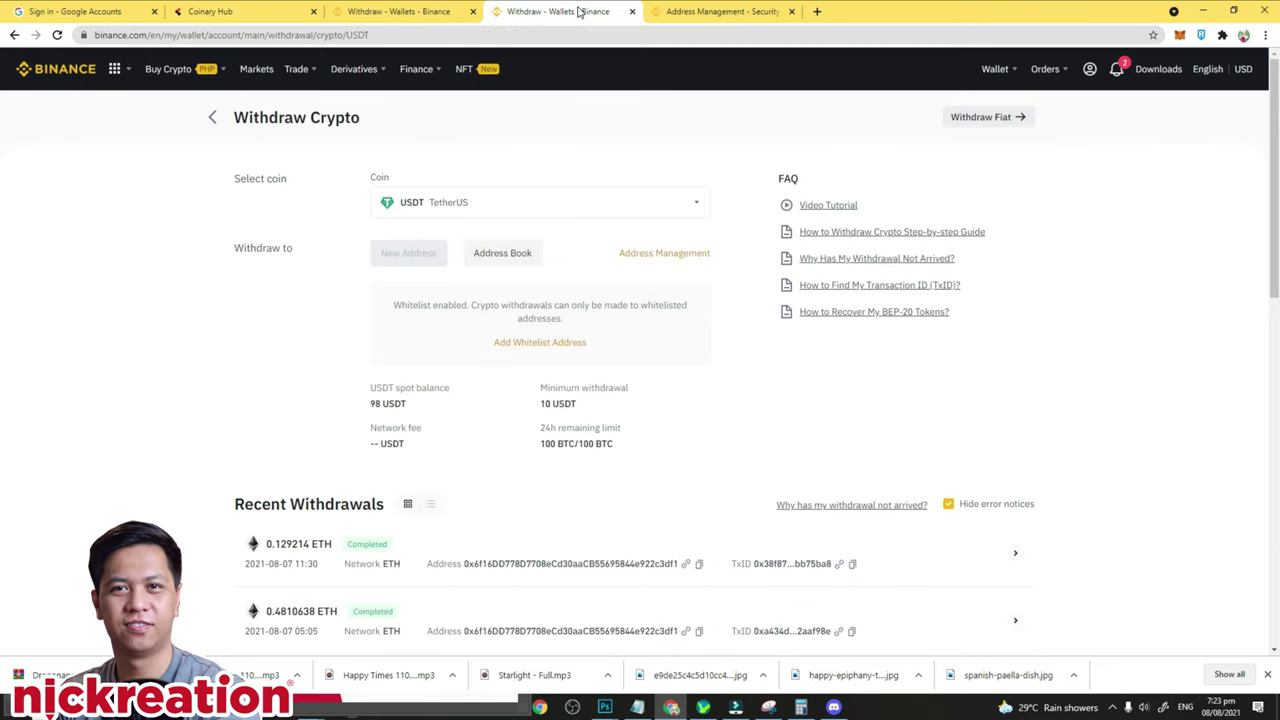
click(700, 11)
click(528, 356)
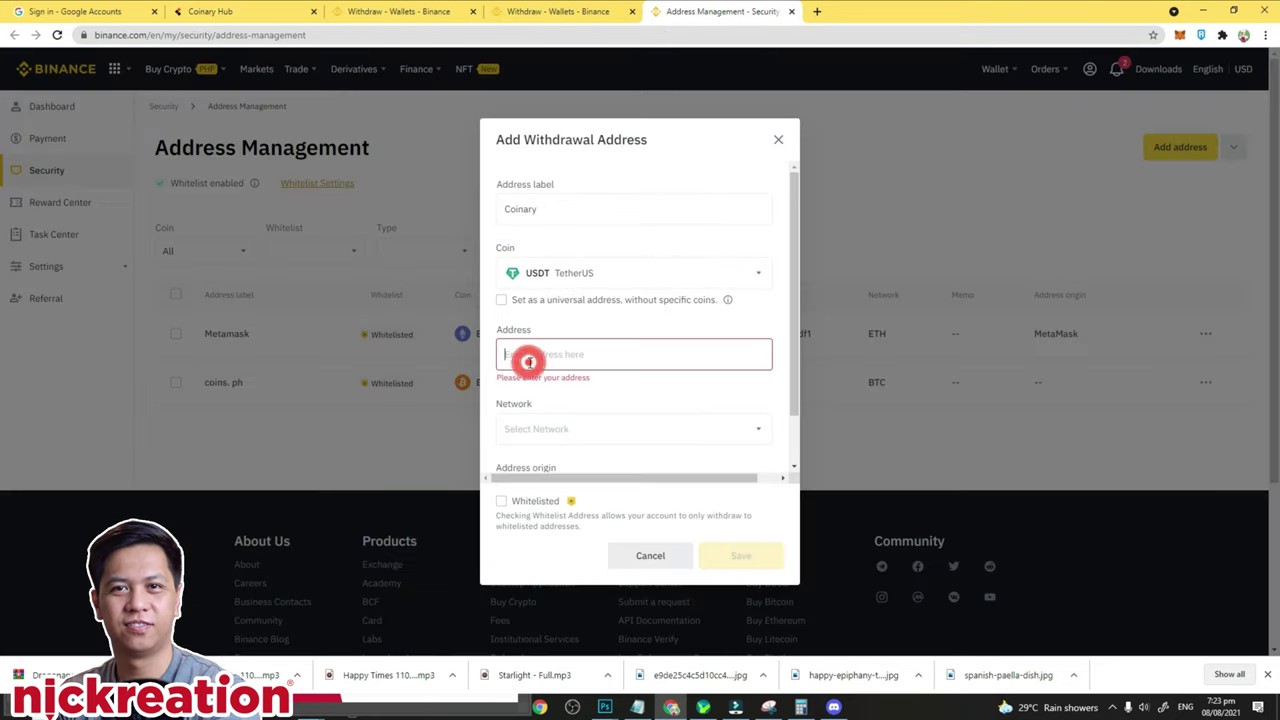
key(ctrl+v)
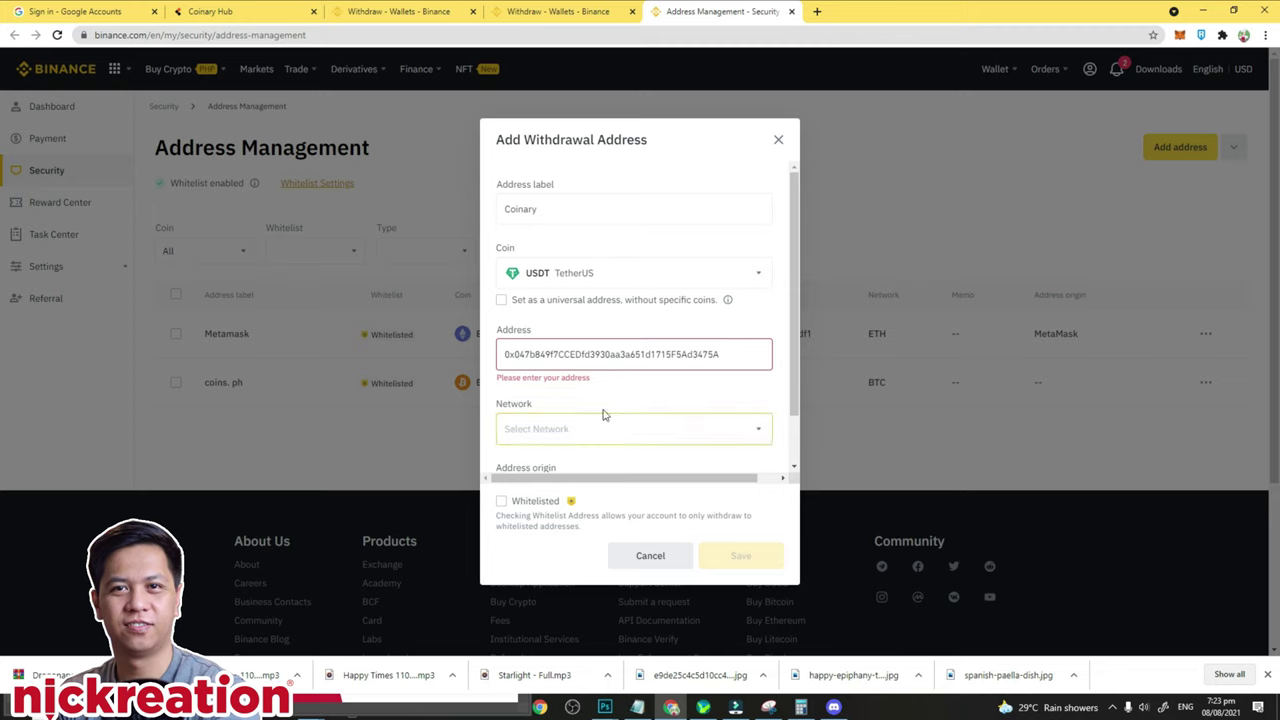
click(631, 418)
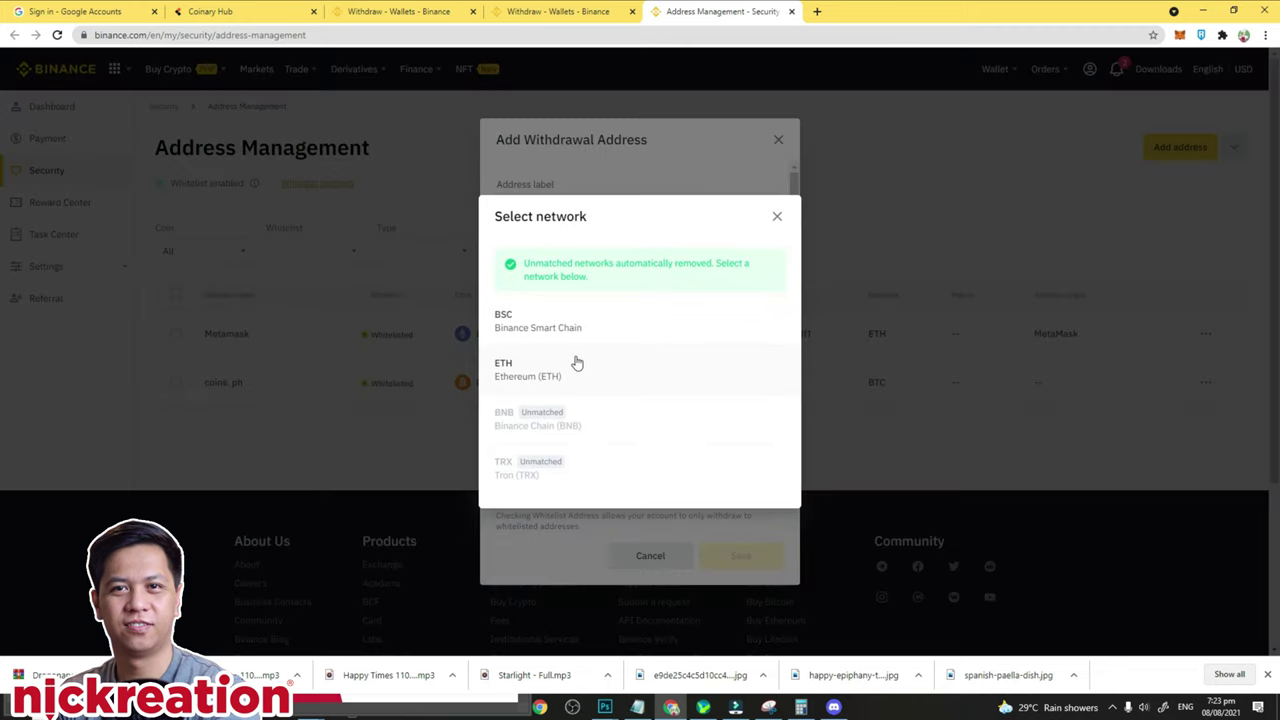
click(574, 326)
Set the address origin to Exchange > Binance, tick Whitelisted, and save
scroll(600, 314, down, 1)
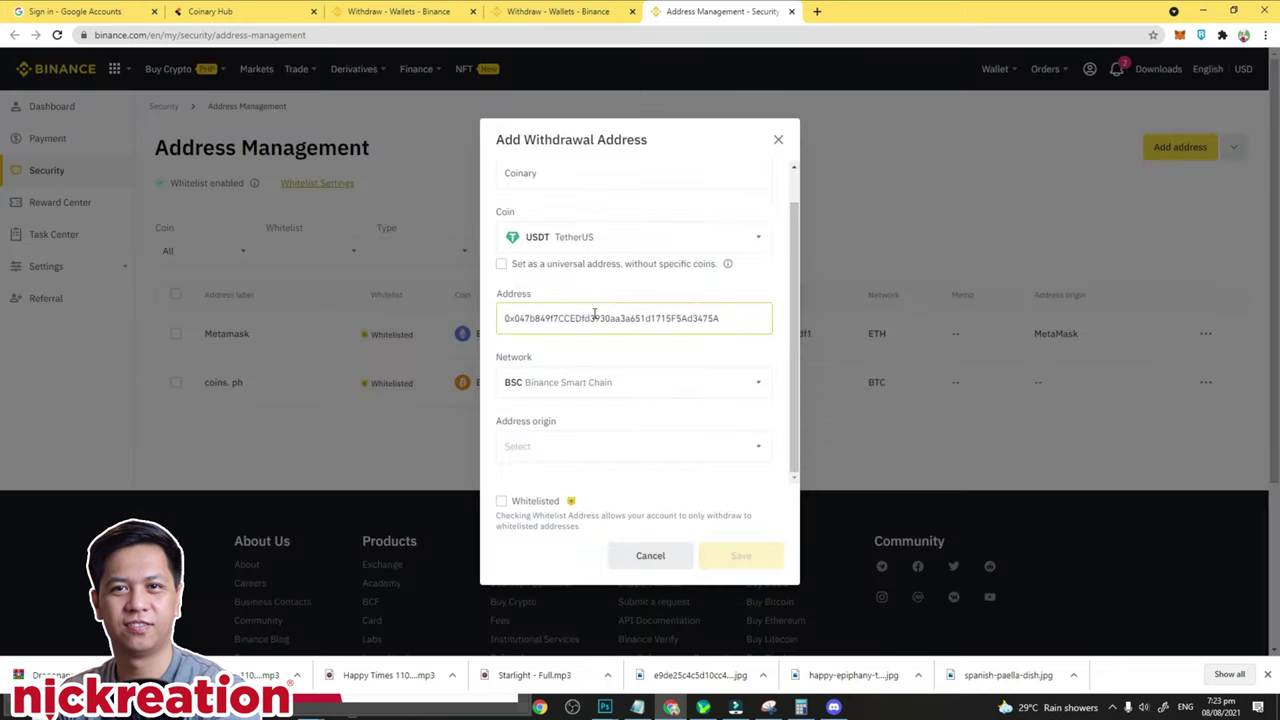
click(593, 446)
click(534, 313)
click(624, 370)
scroll(648, 412, down, 5)
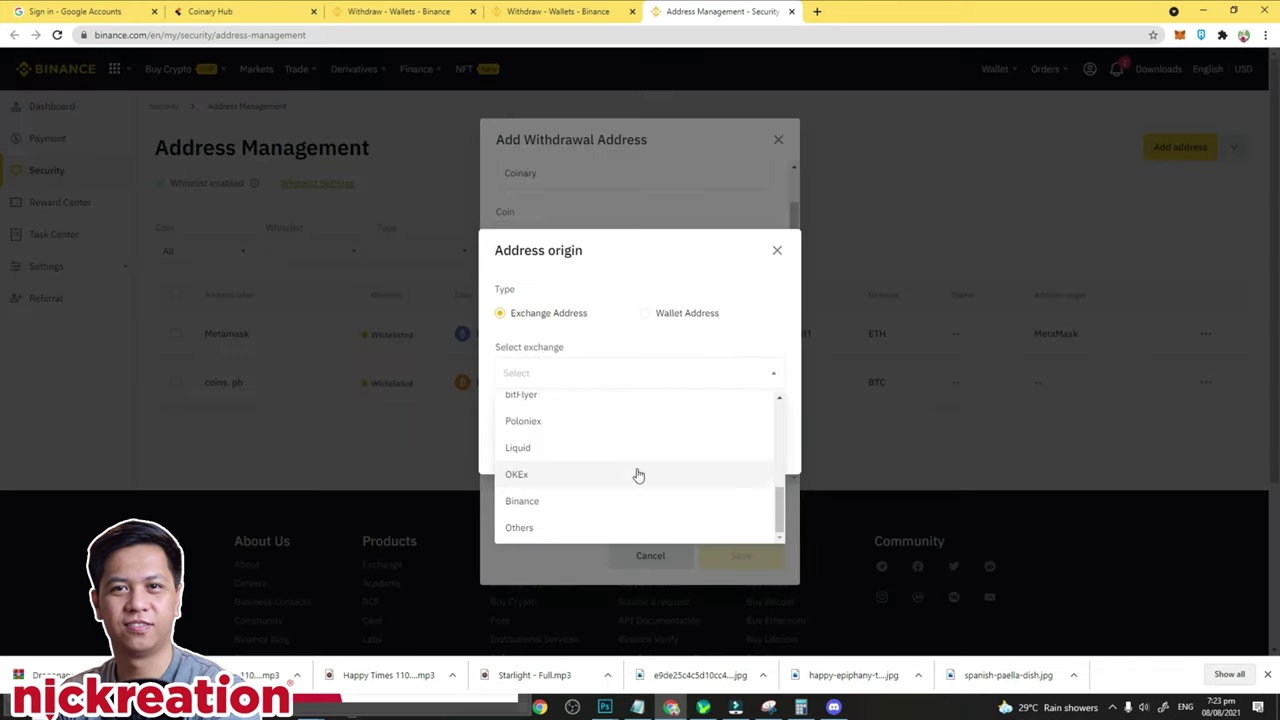
click(588, 505)
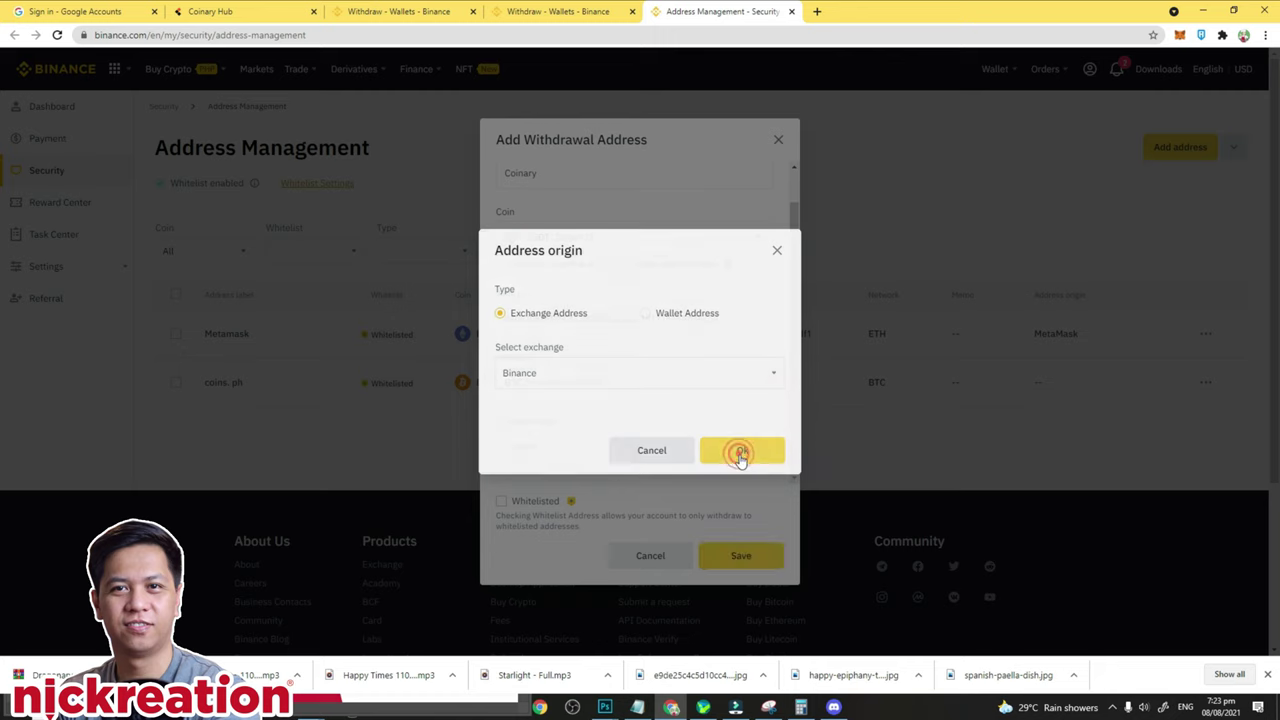
click(737, 452)
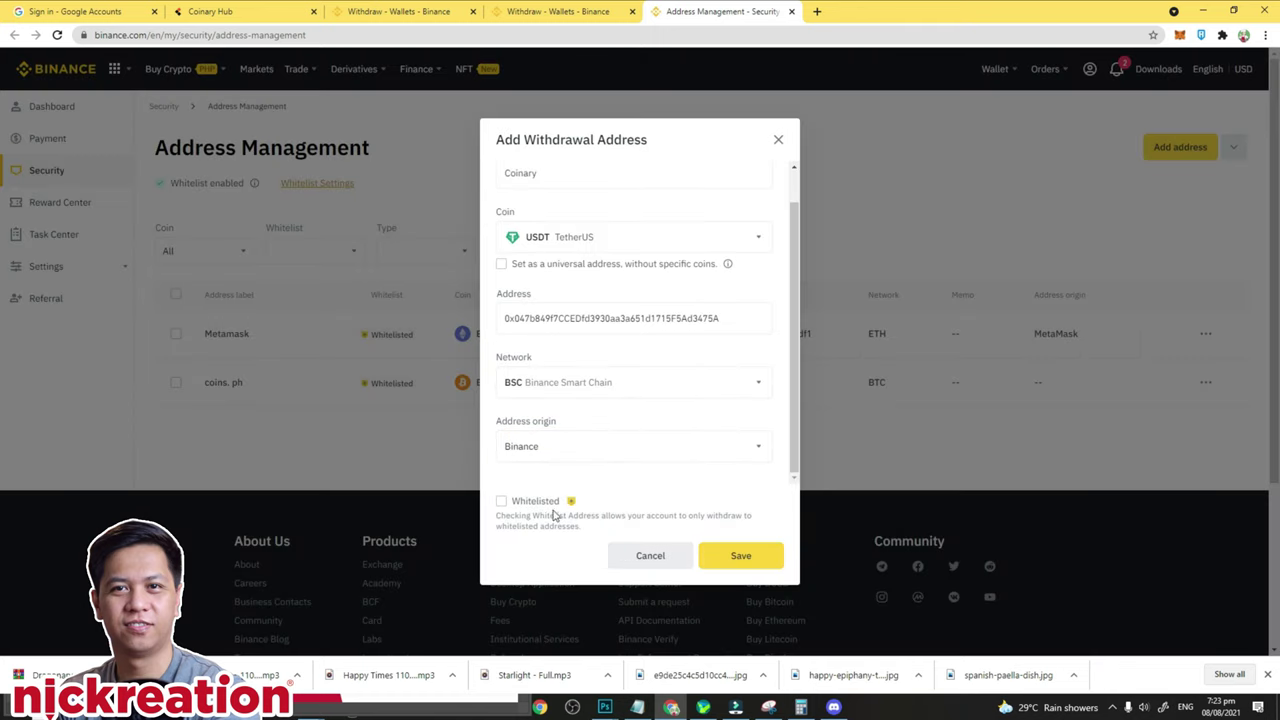
click(503, 501)
click(740, 558)
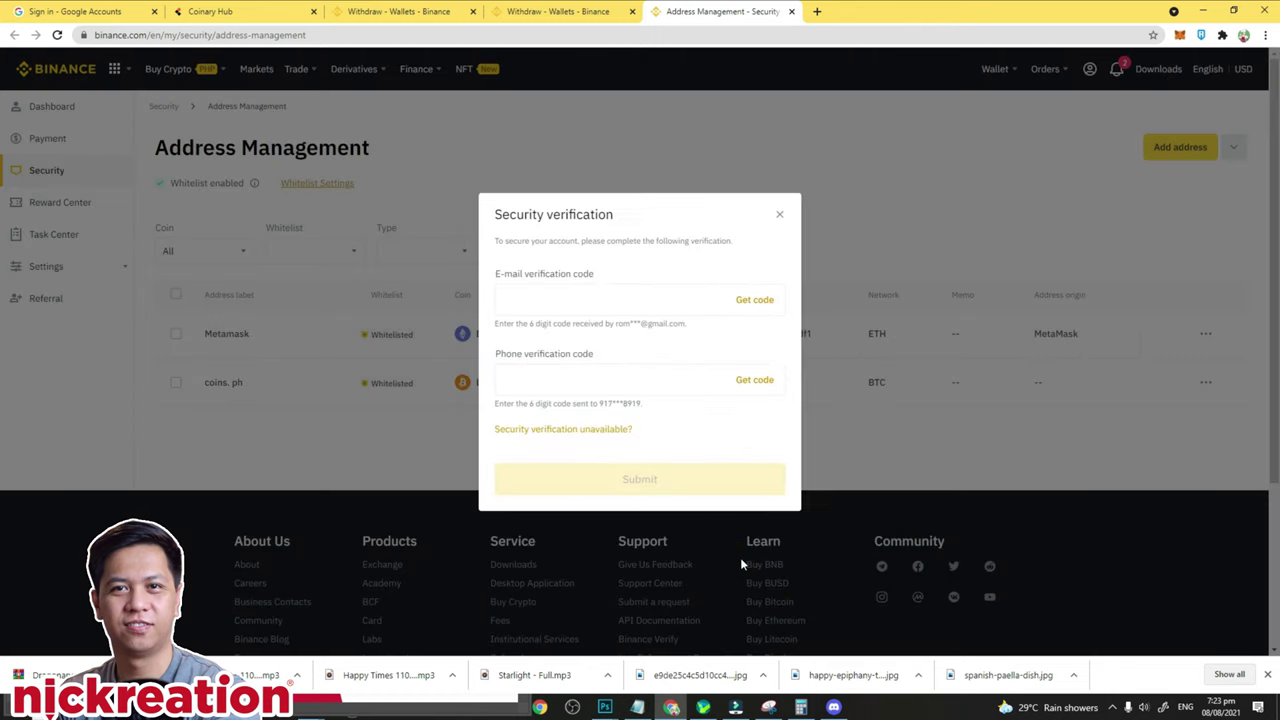
Request the e-mail and phone verification codes and enter the SMS code
click(753, 300)
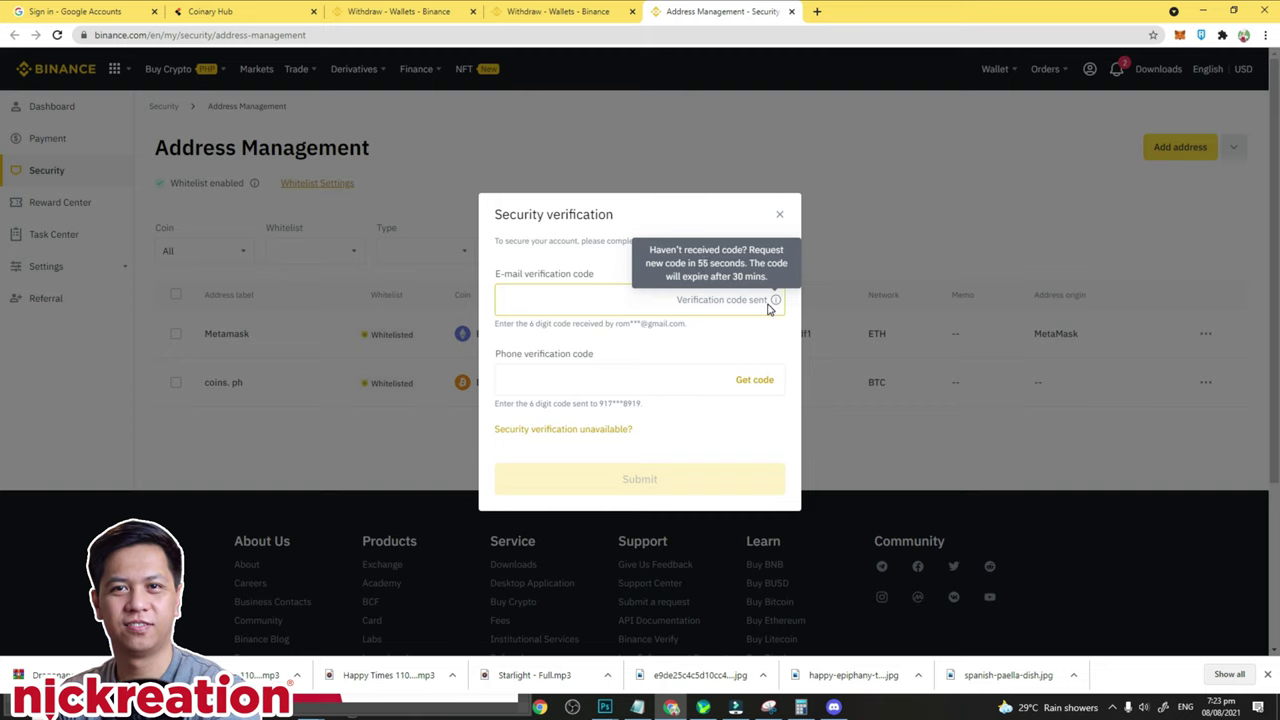
click(754, 380)
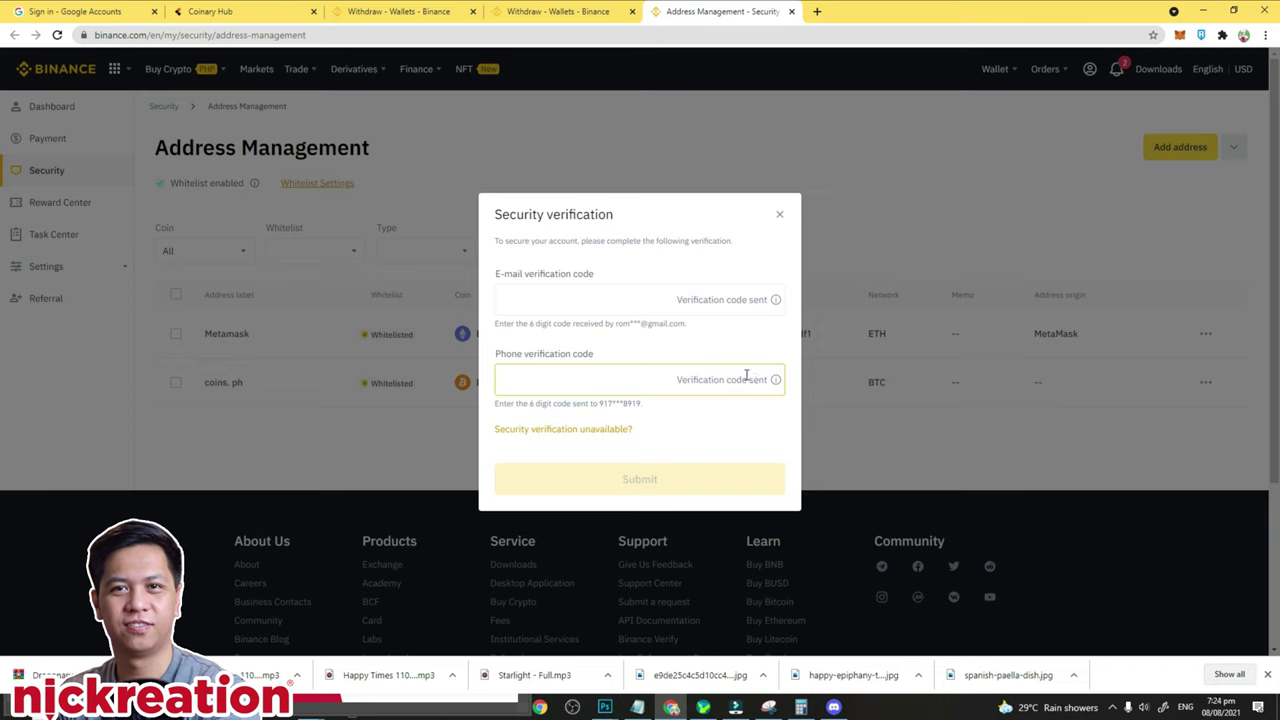
click(573, 378)
Copy the e-mail verification code from Binance's Gmail message and paste it into the verification dialog
key(ctrl+t)
click(482, 408)
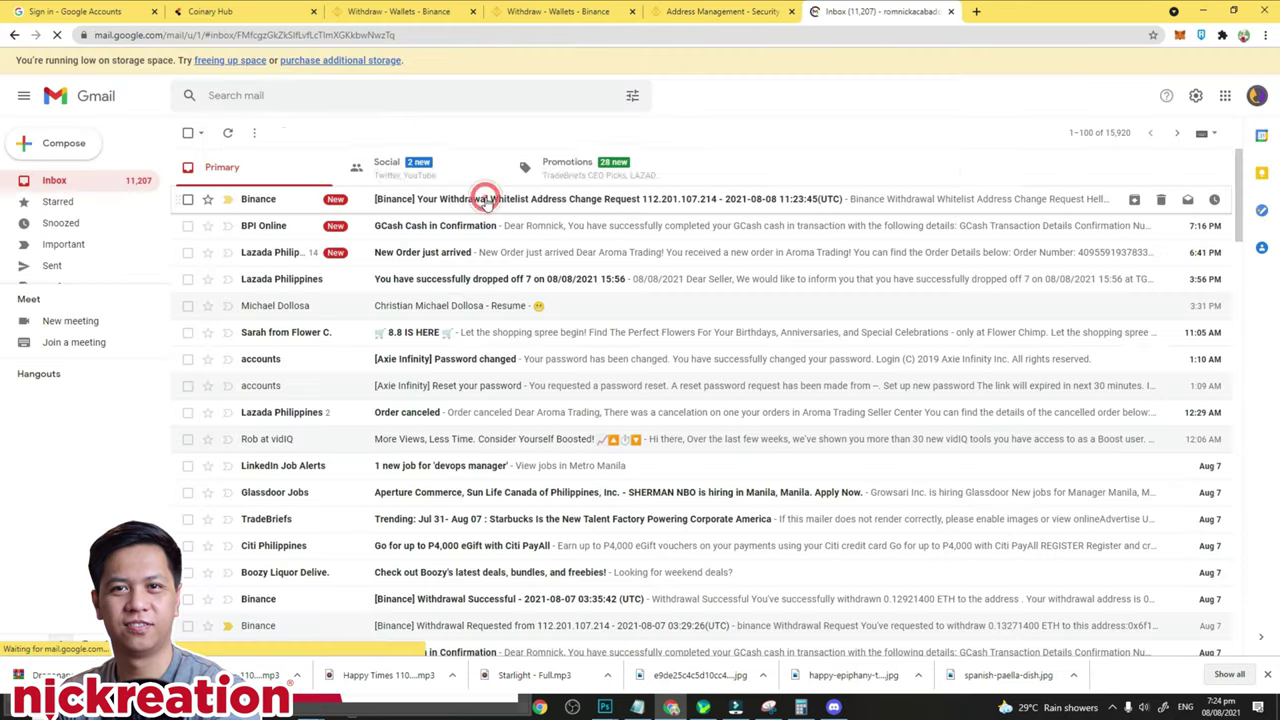
click(485, 200)
double_click(557, 476)
key(ctrl+c)
key(ctrl+shift+Tab)
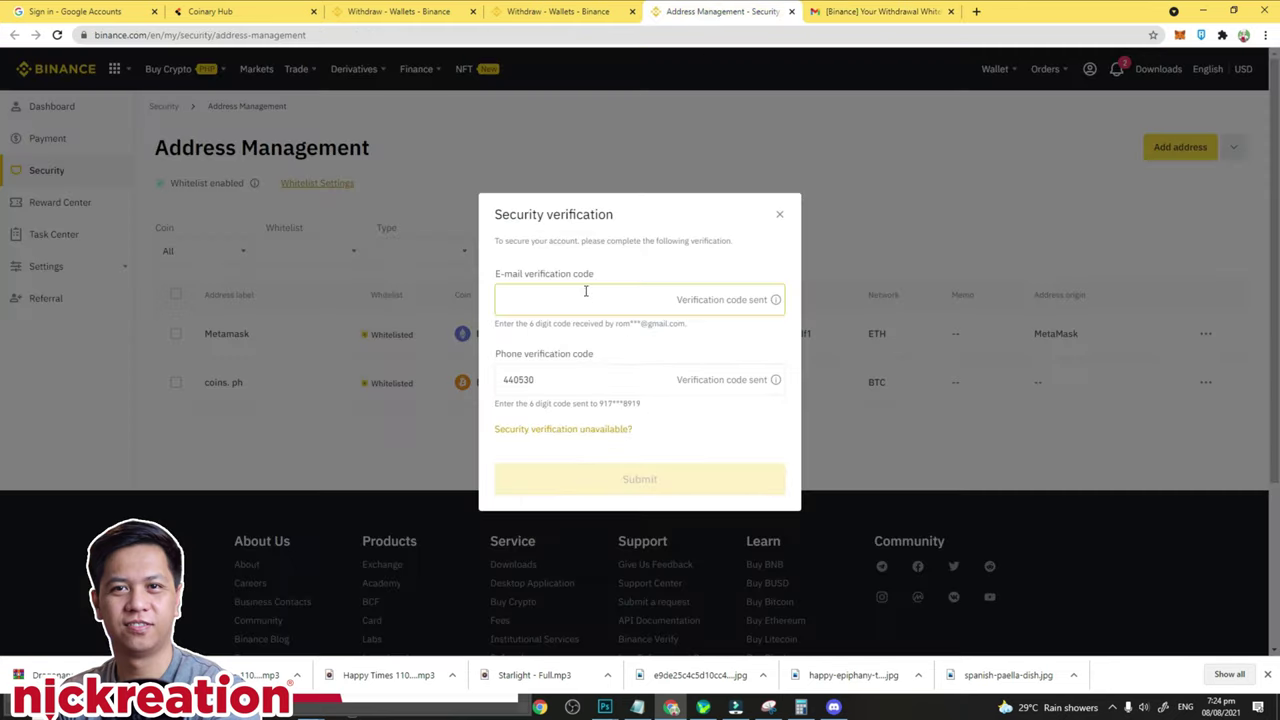
key(ctrl+v)
Open the USDT withdrawal from Fiat and Spot and pick the whitelisted Coinary address
mouse_move(997, 69)
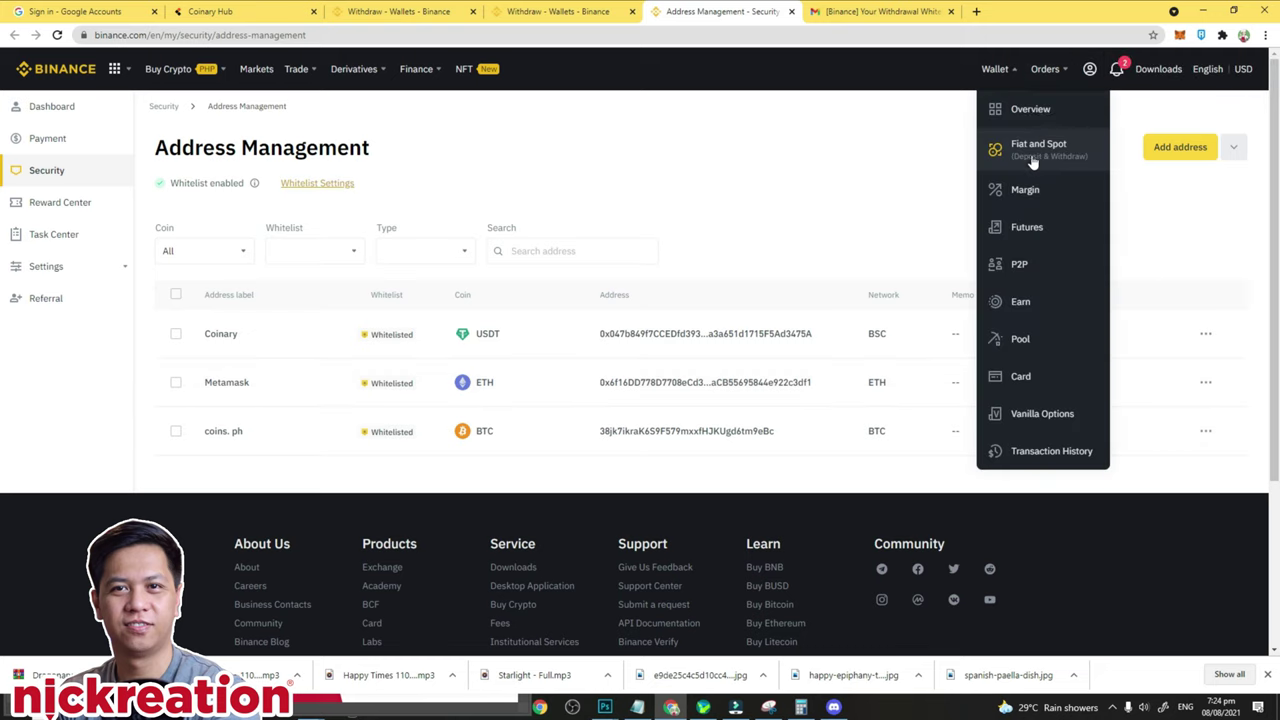
click(1015, 152)
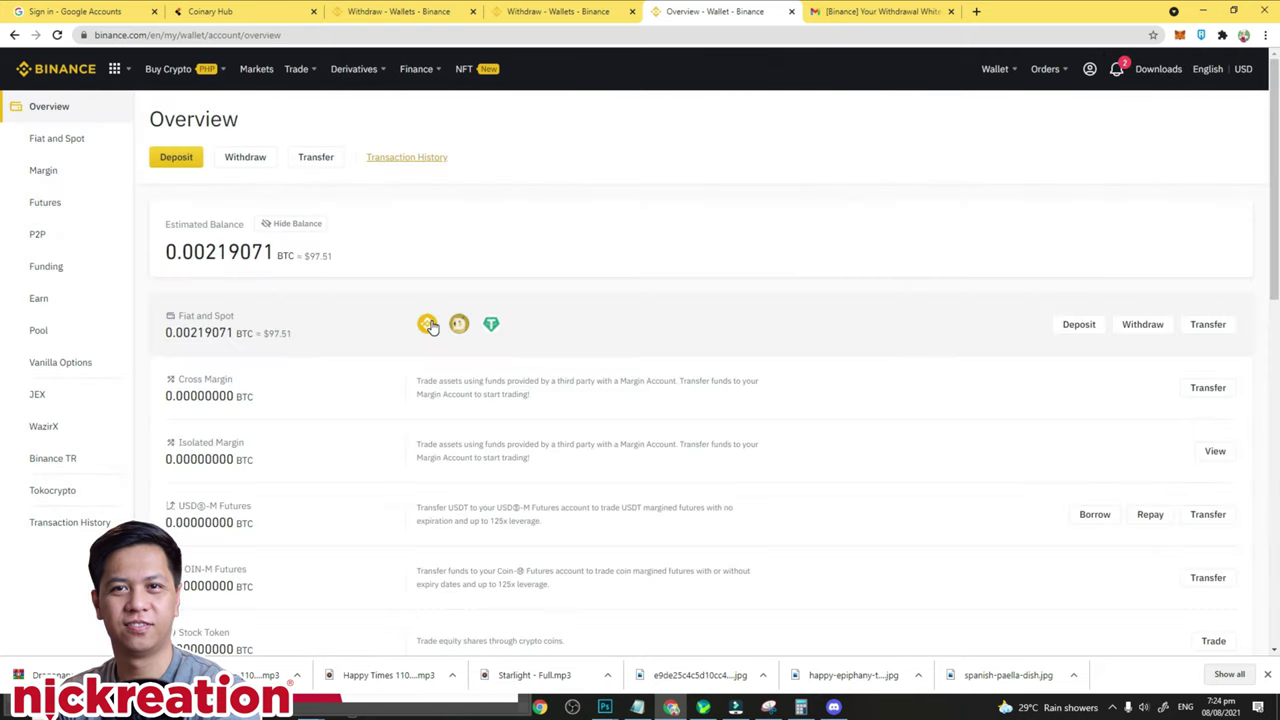
click(332, 326)
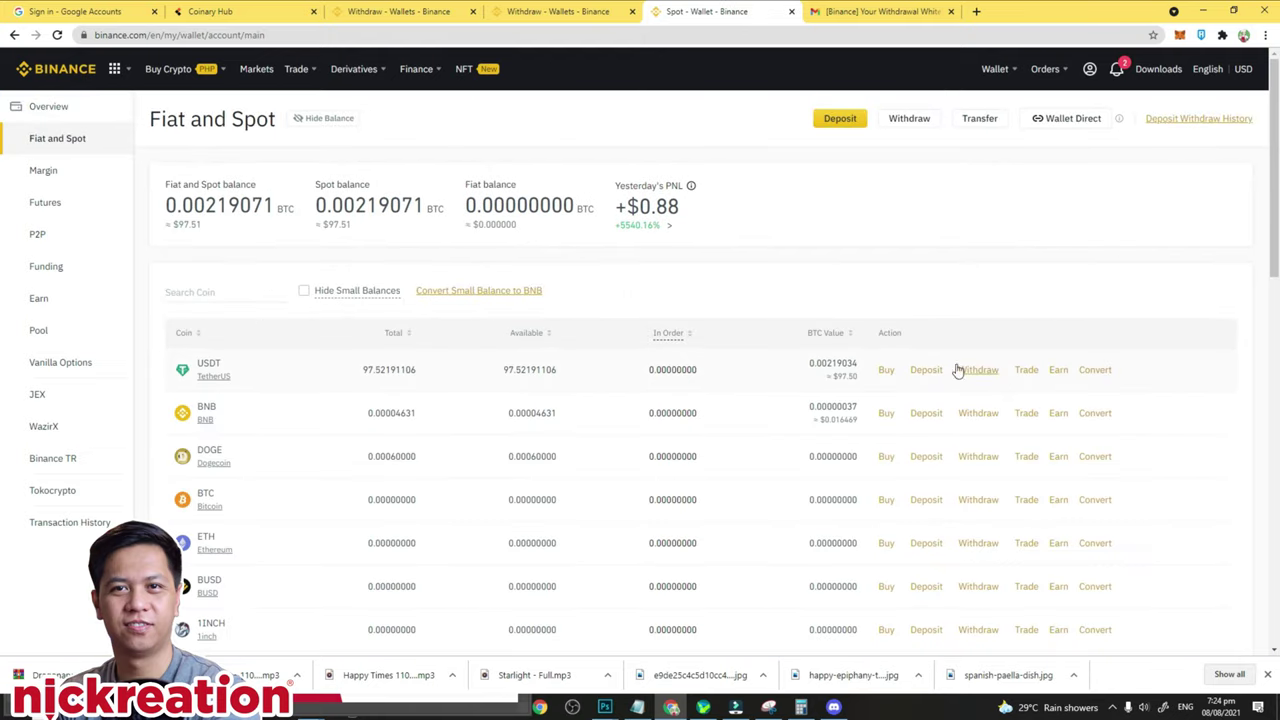
click(986, 370)
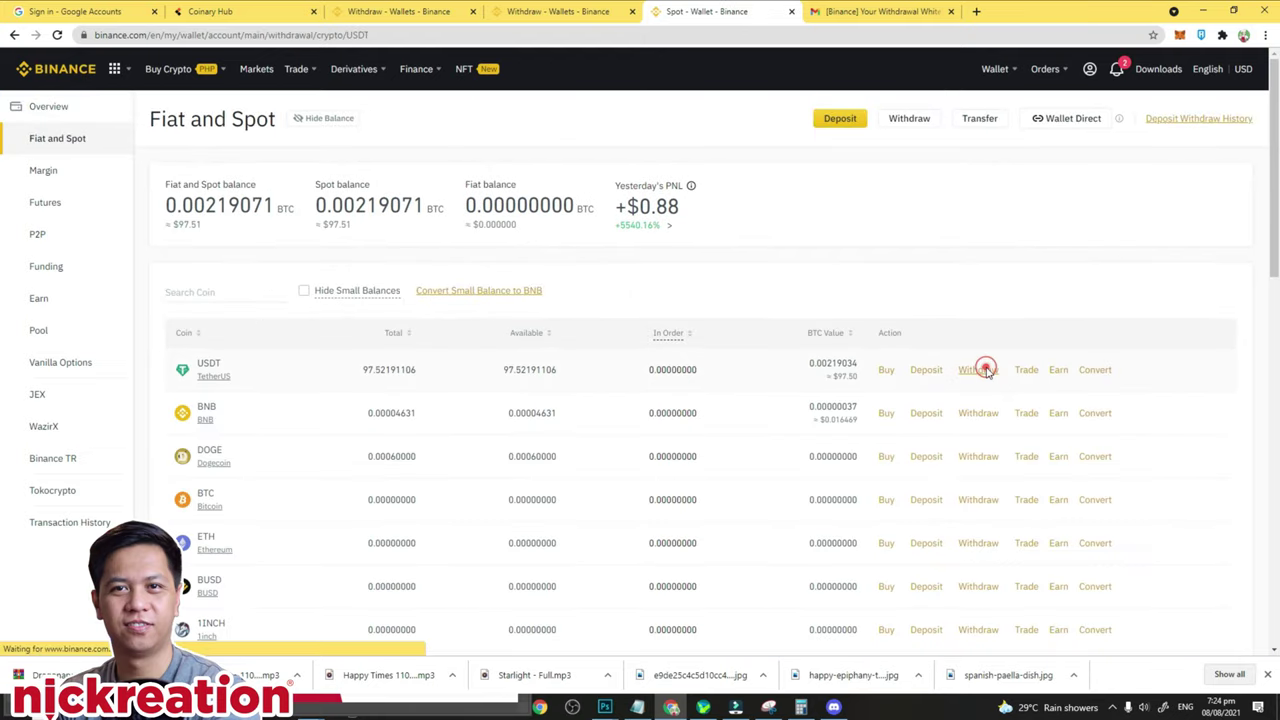
click(569, 314)
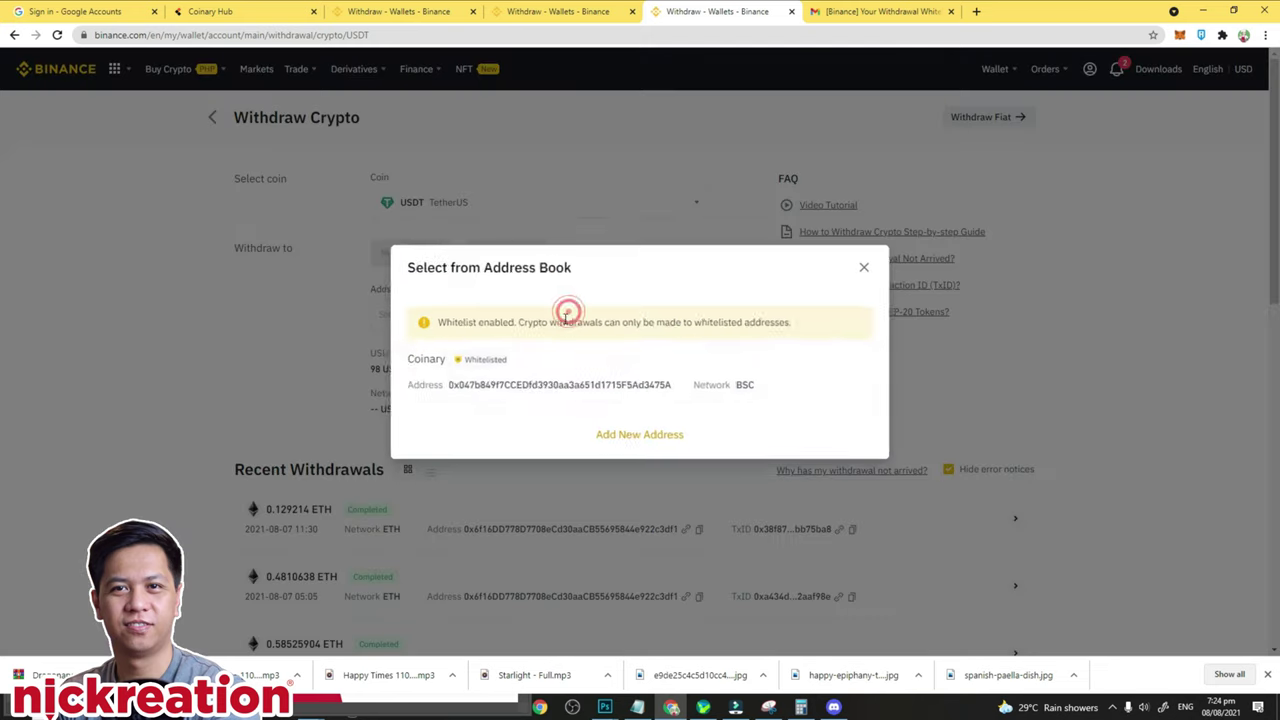
click(487, 385)
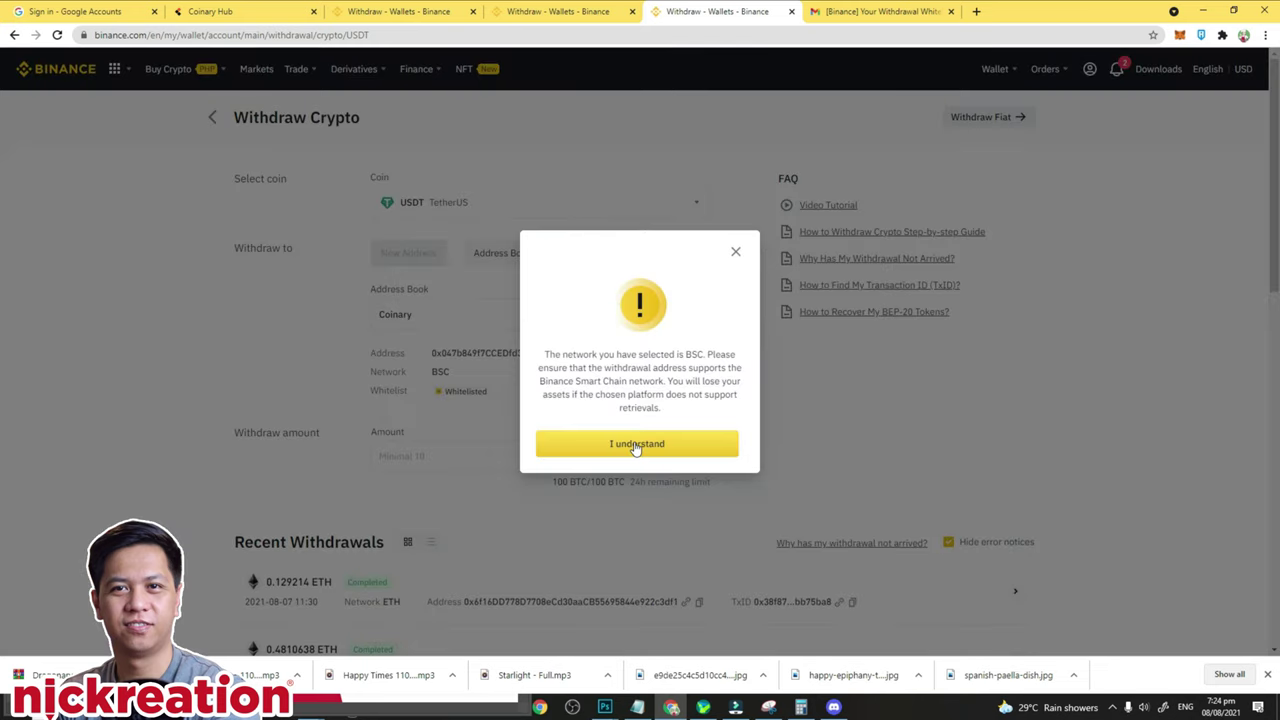
Withdraw the maximum 97.52191106 USDT over BSC, confirming the network warnings
click(640, 447)
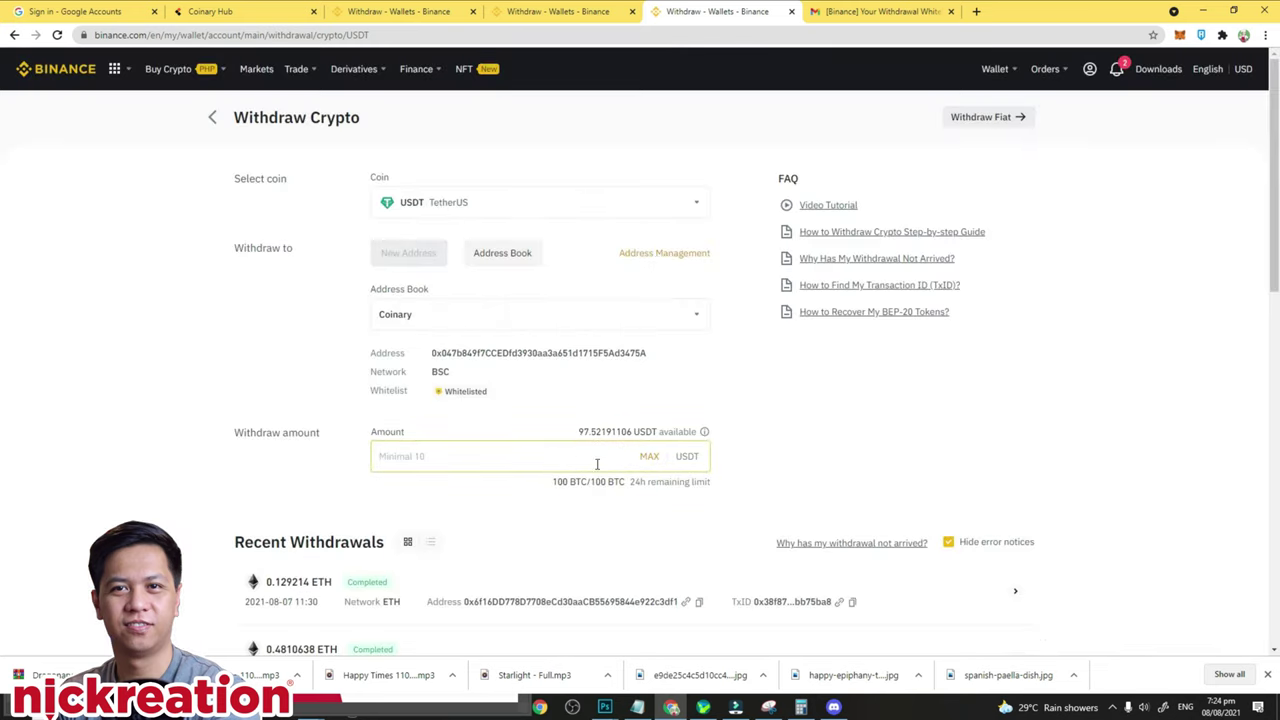
click(650, 456)
scroll(831, 429, down, 3)
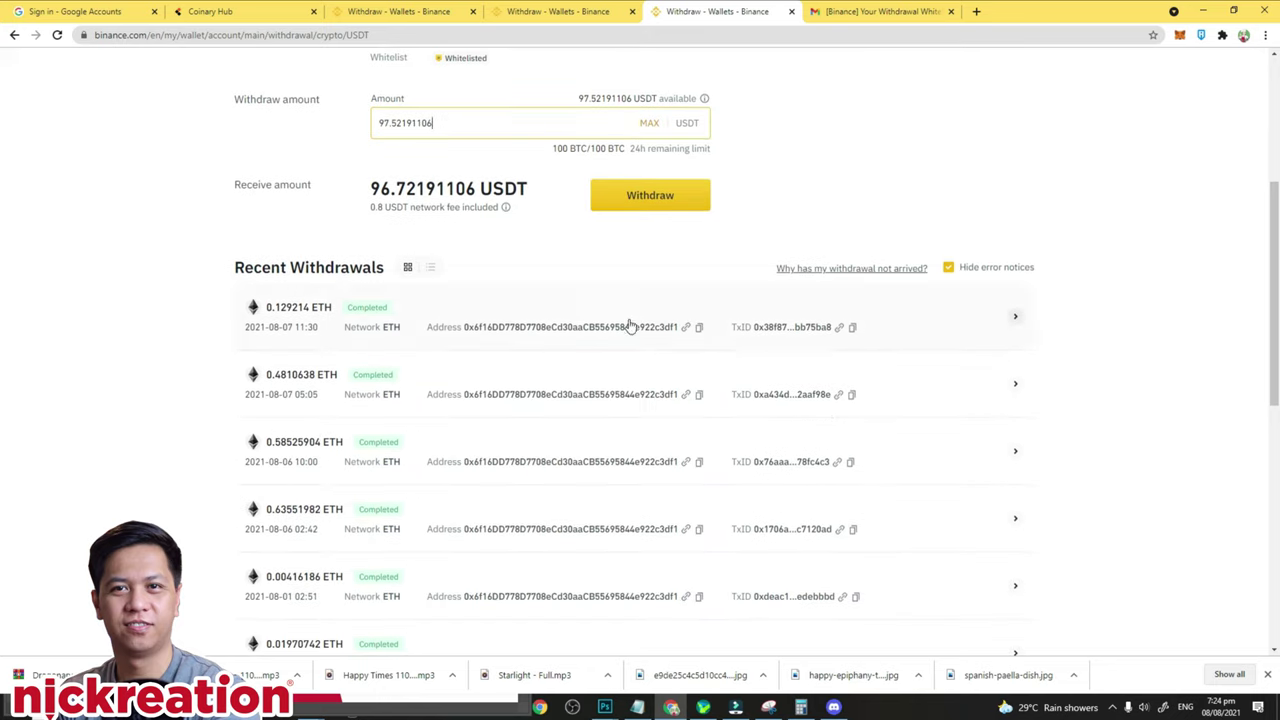
click(666, 199)
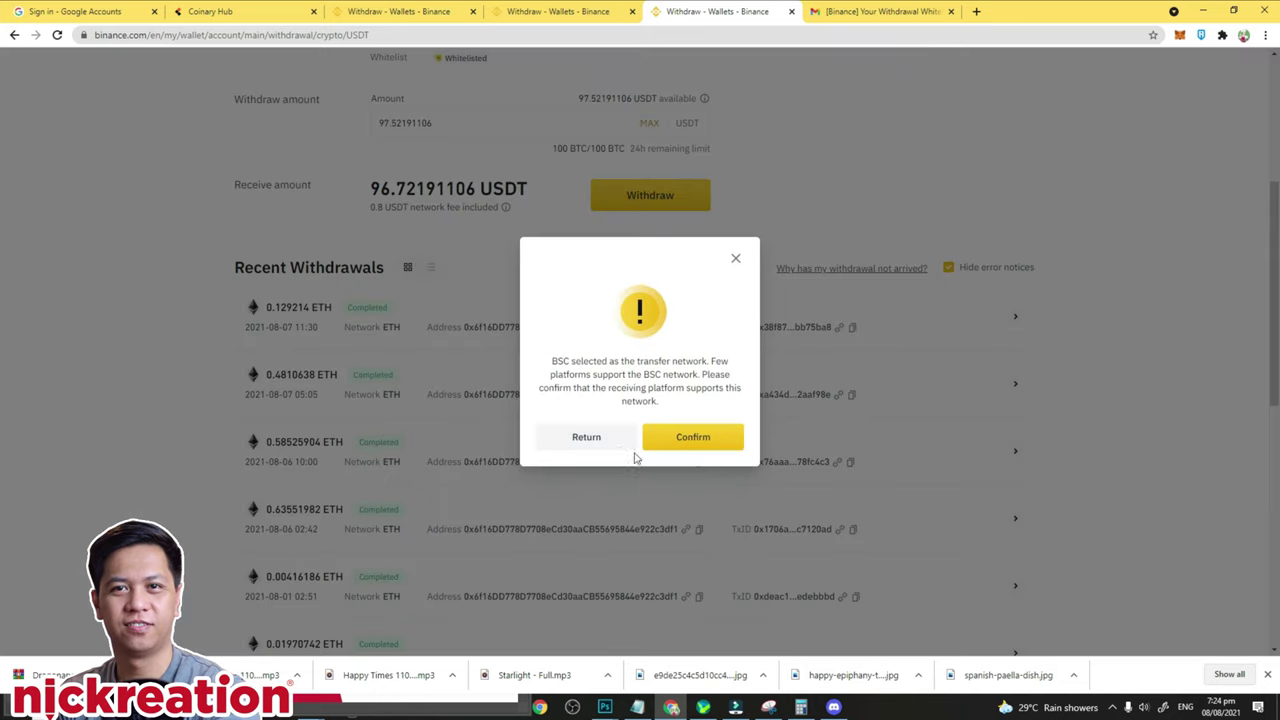
click(694, 437)
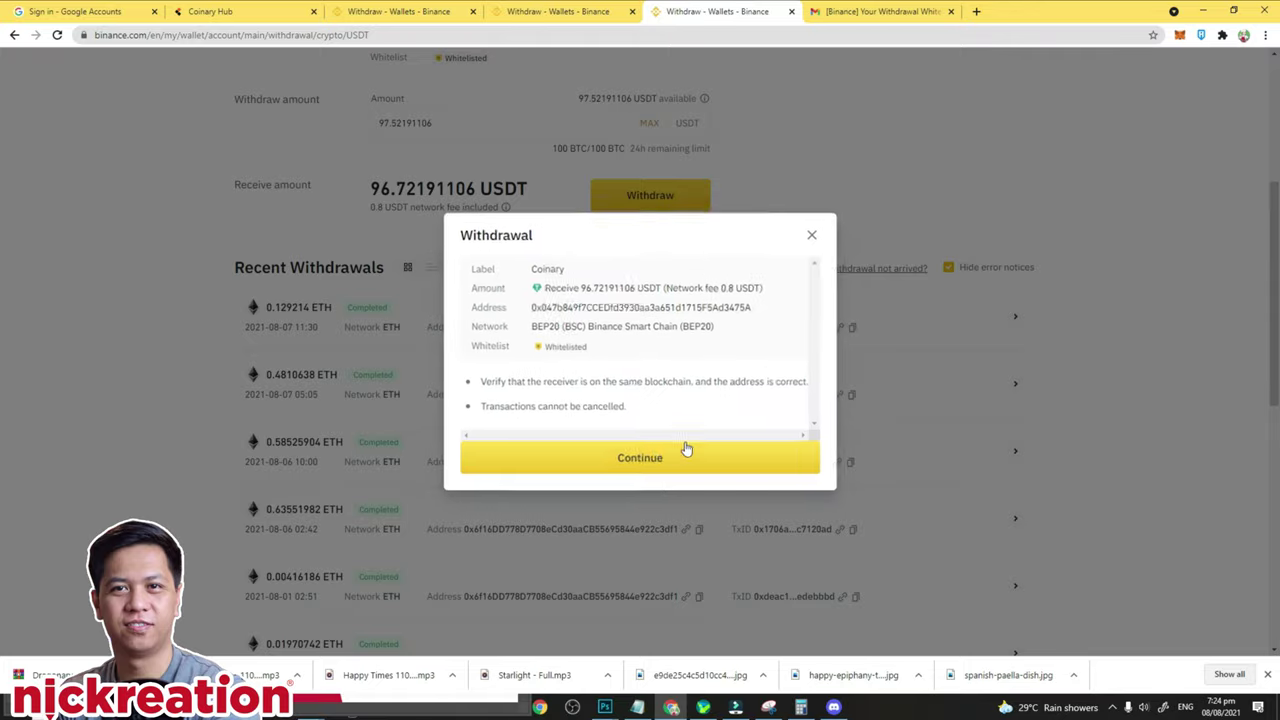
Request the phone and e-mail verification codes and enter the phone code
click(663, 457)
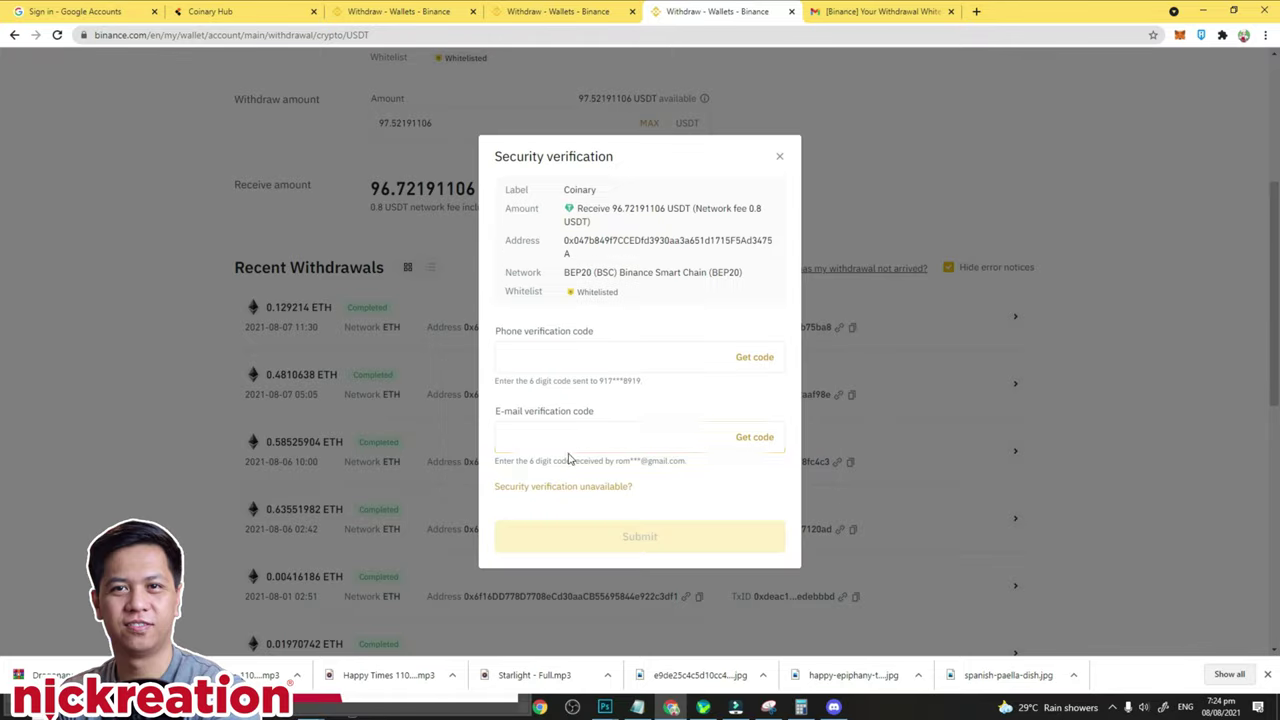
click(752, 356)
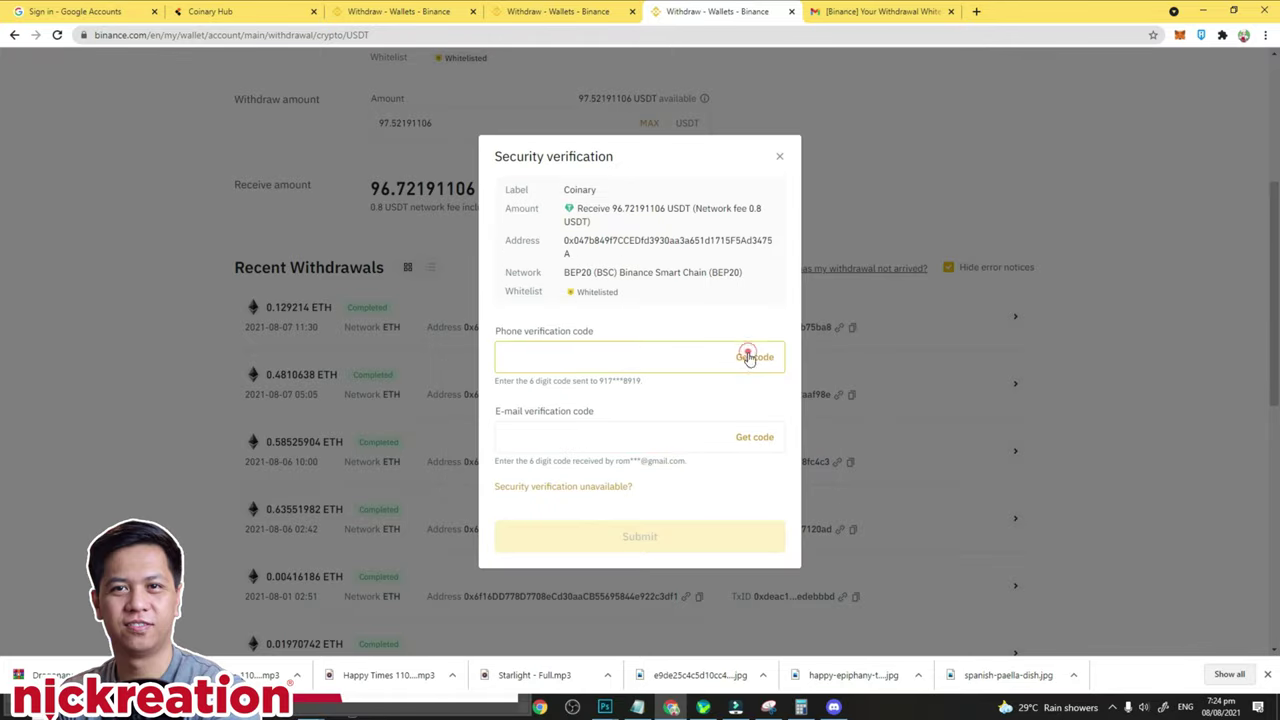
click(753, 439)
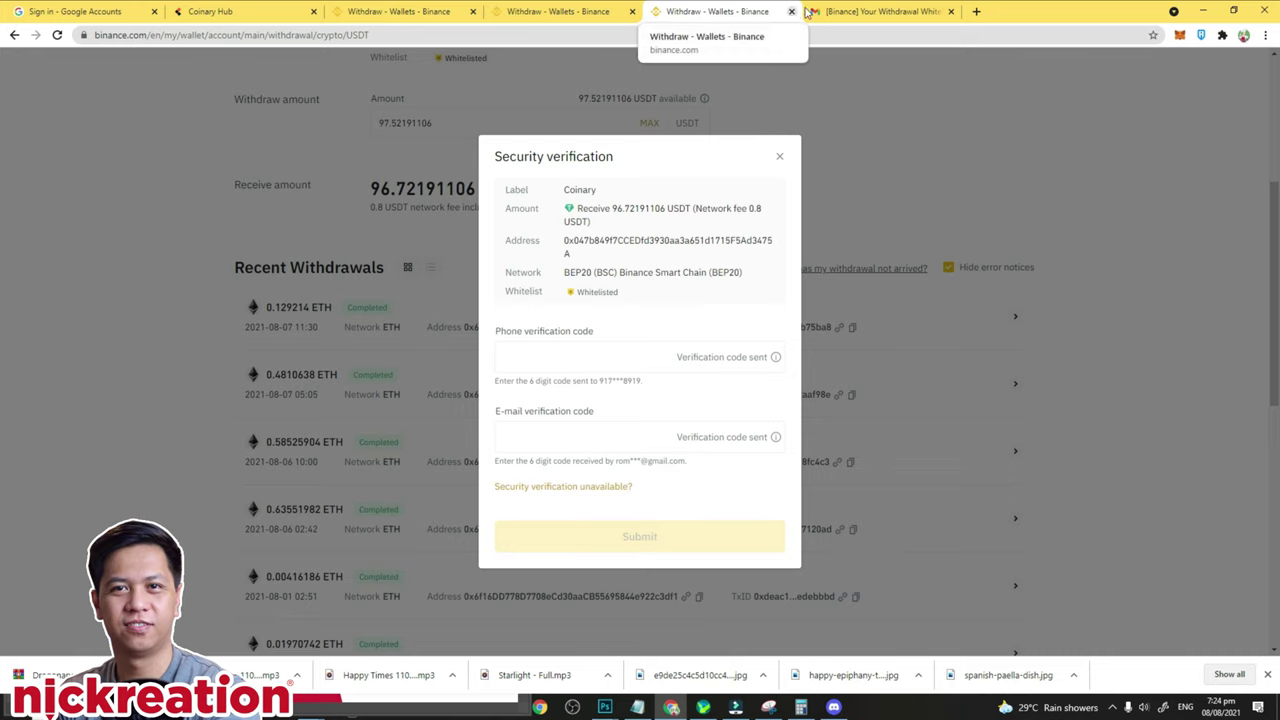
click(560, 357)
Get the e-mail code from the Binance e-mail in Gmail, enter it, and submit the withdrawal
click(858, 10)
click(510, 199)
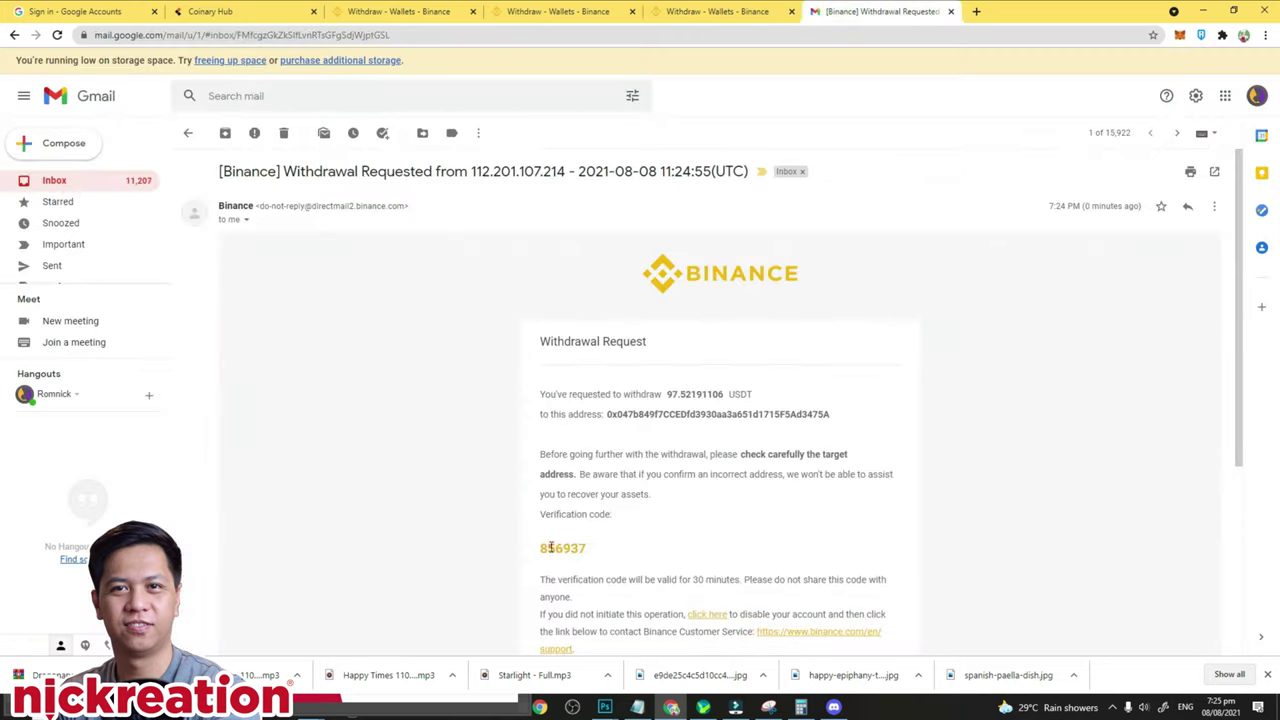
click(717, 11)
click(529, 443)
click(640, 531)
click(637, 485)
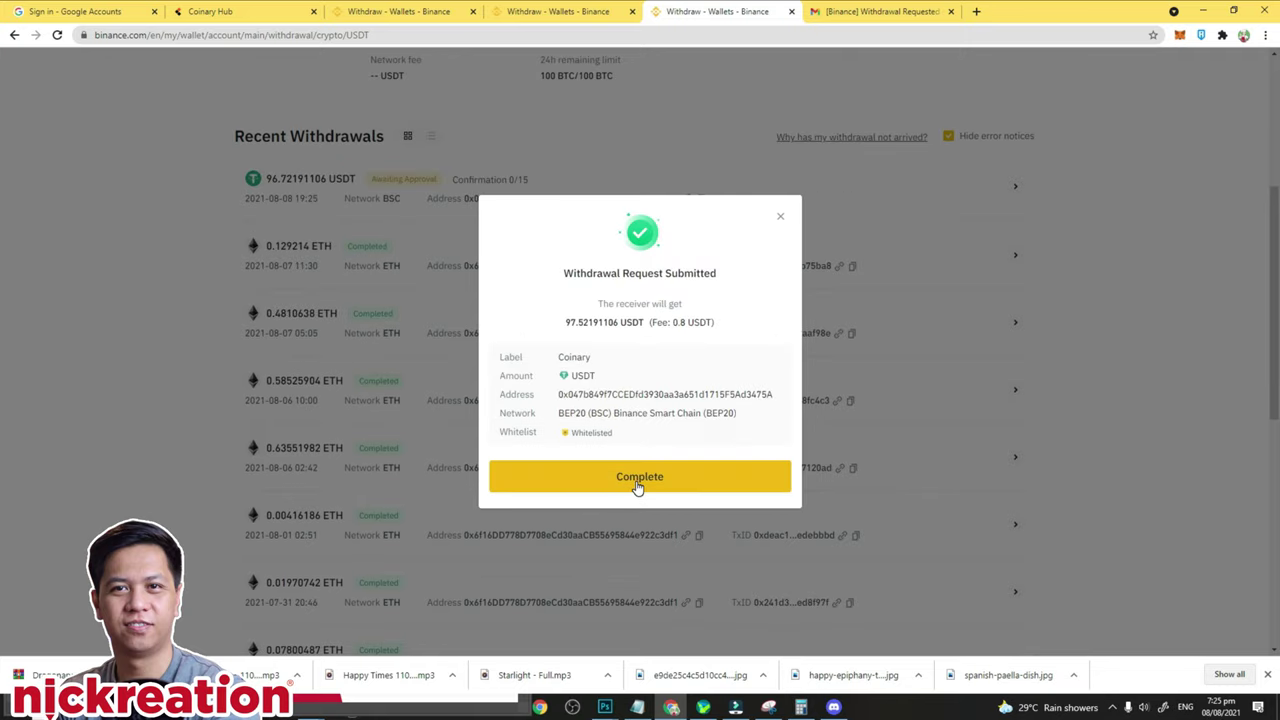
Close the confirmation and inspect the processing 96.72191106 USDT withdrawal's details
click(643, 425)
click(1009, 257)
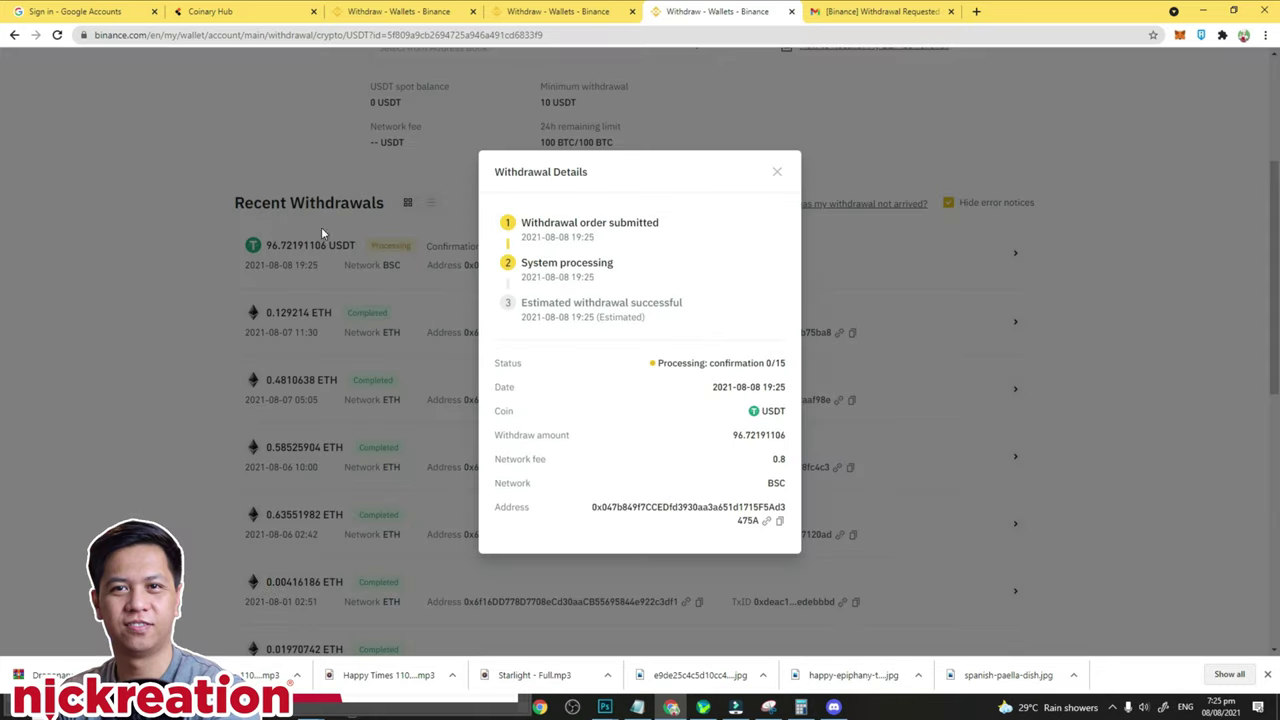
click(58, 35)
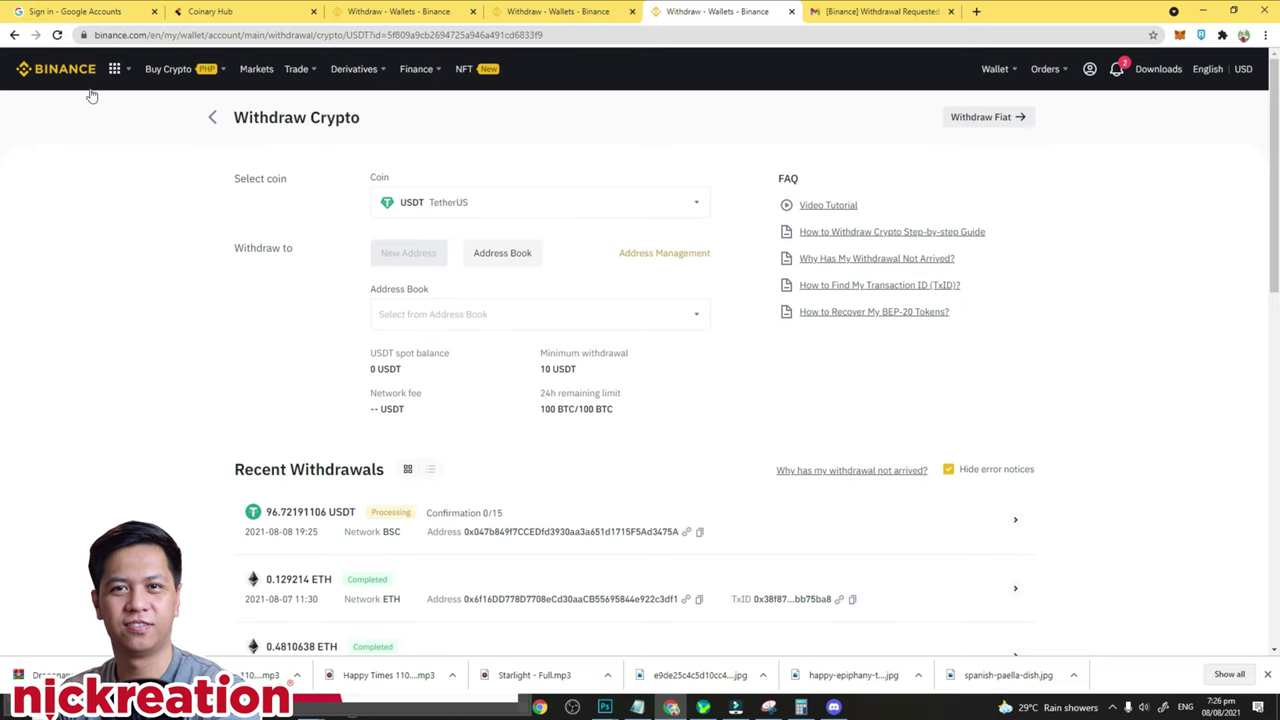
Reload Binance's withdrawal page a few times, then go to the Coinary Hub dashboard
click(57, 35)
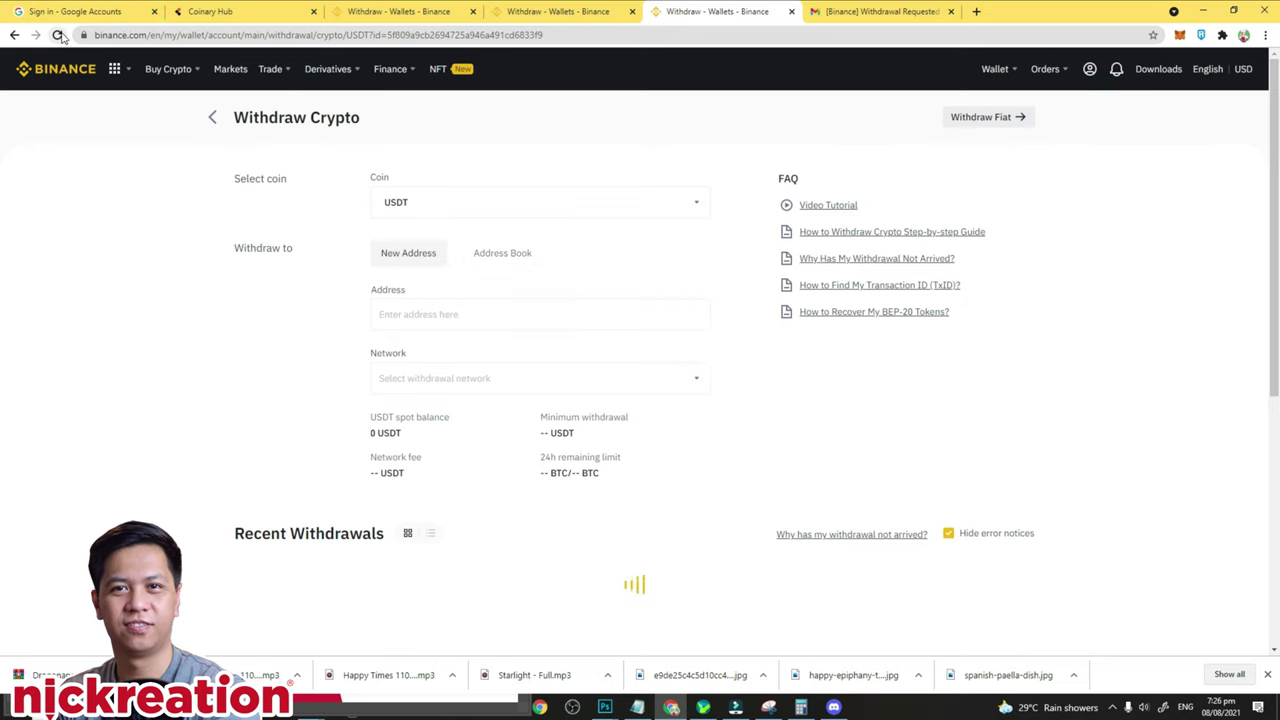
mouse_move(1120, 72)
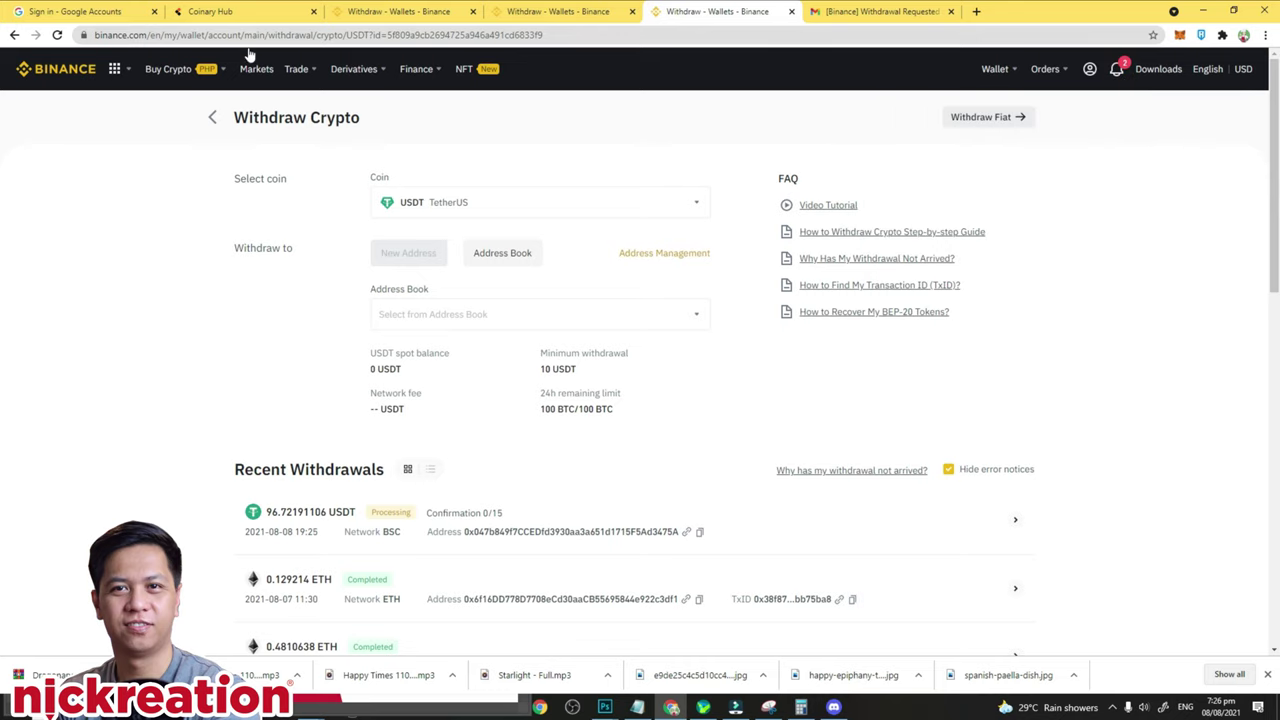
click(57, 35)
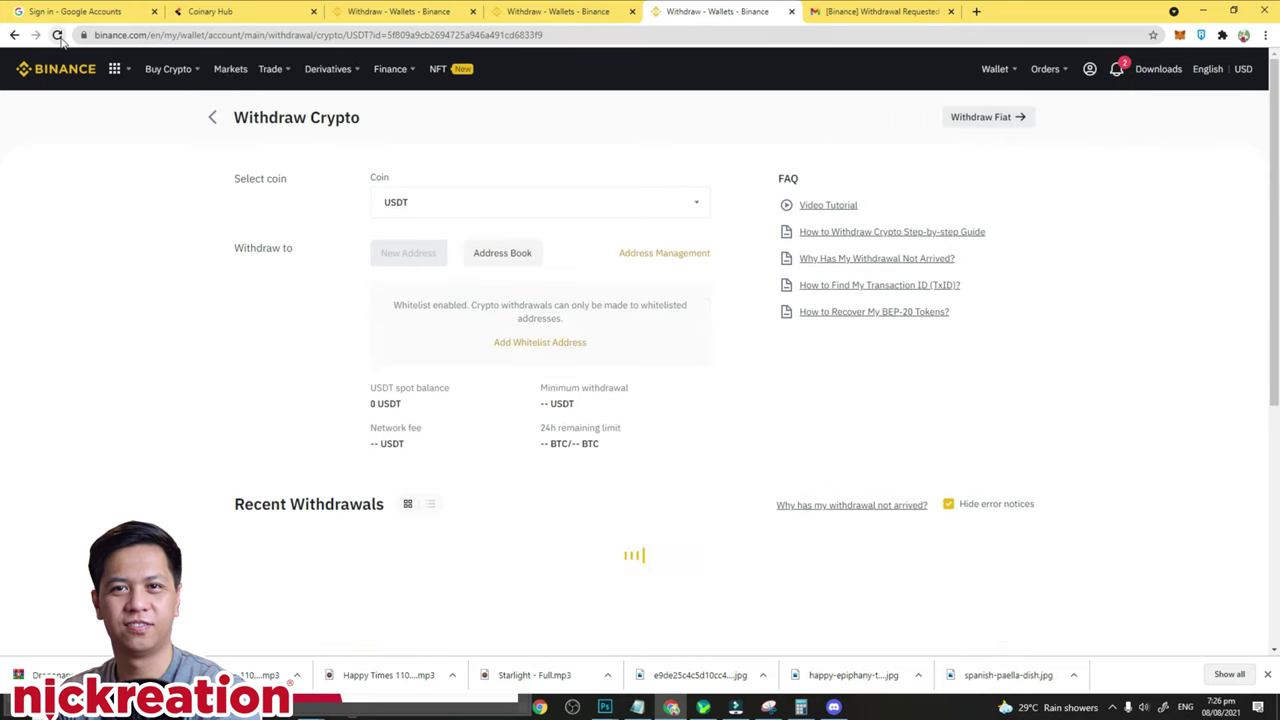
click(57, 35)
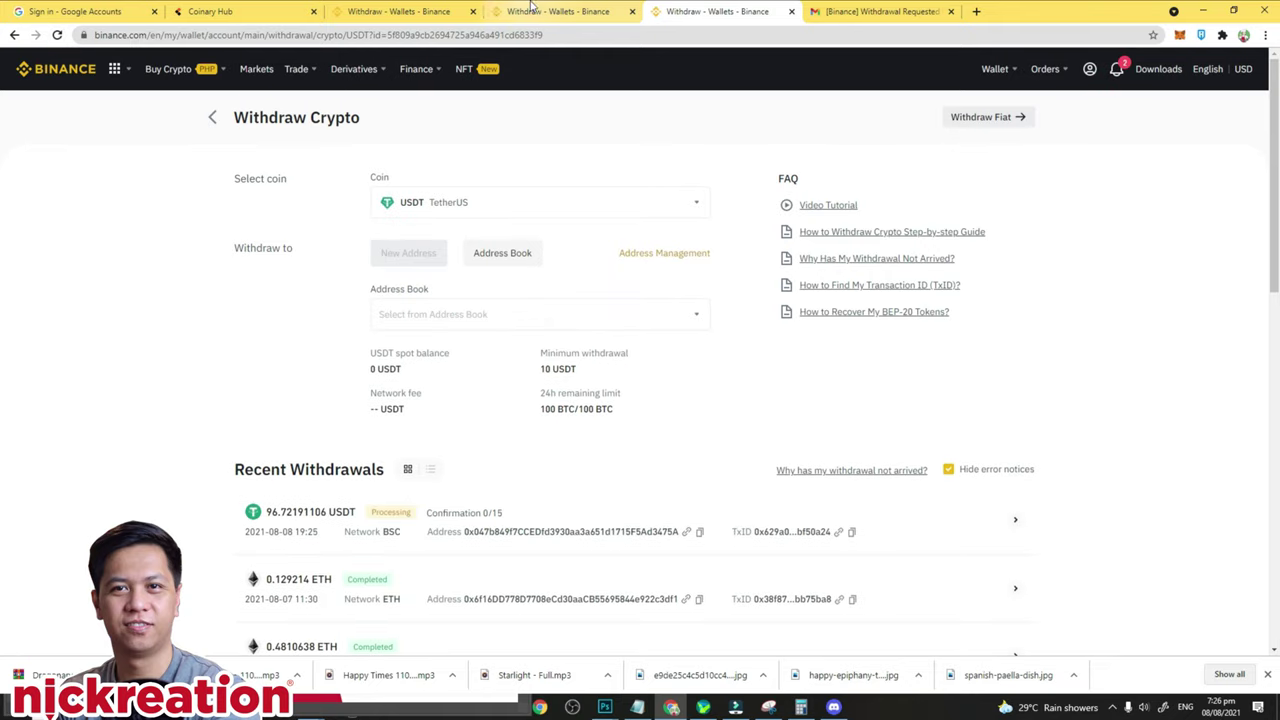
click(230, 11)
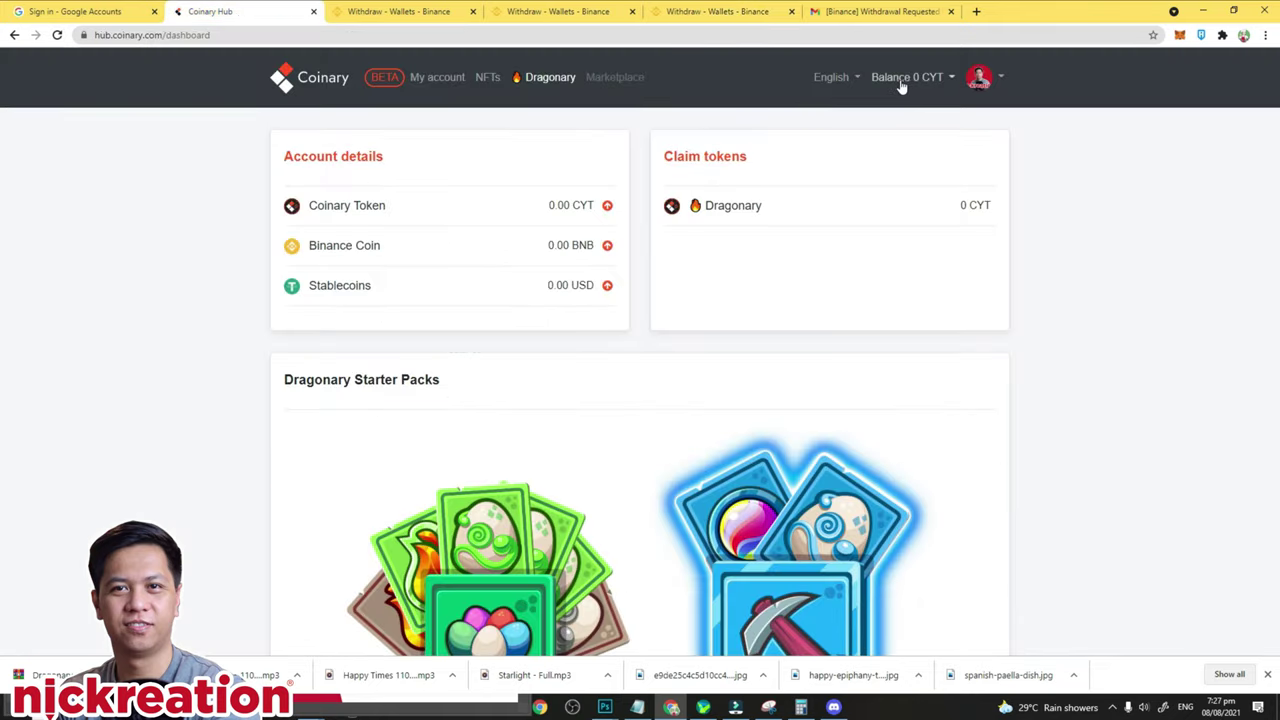
View Coinary's BEP20 deposit address and QR code, then refresh Binance to 8/15 confirmations
click(902, 80)
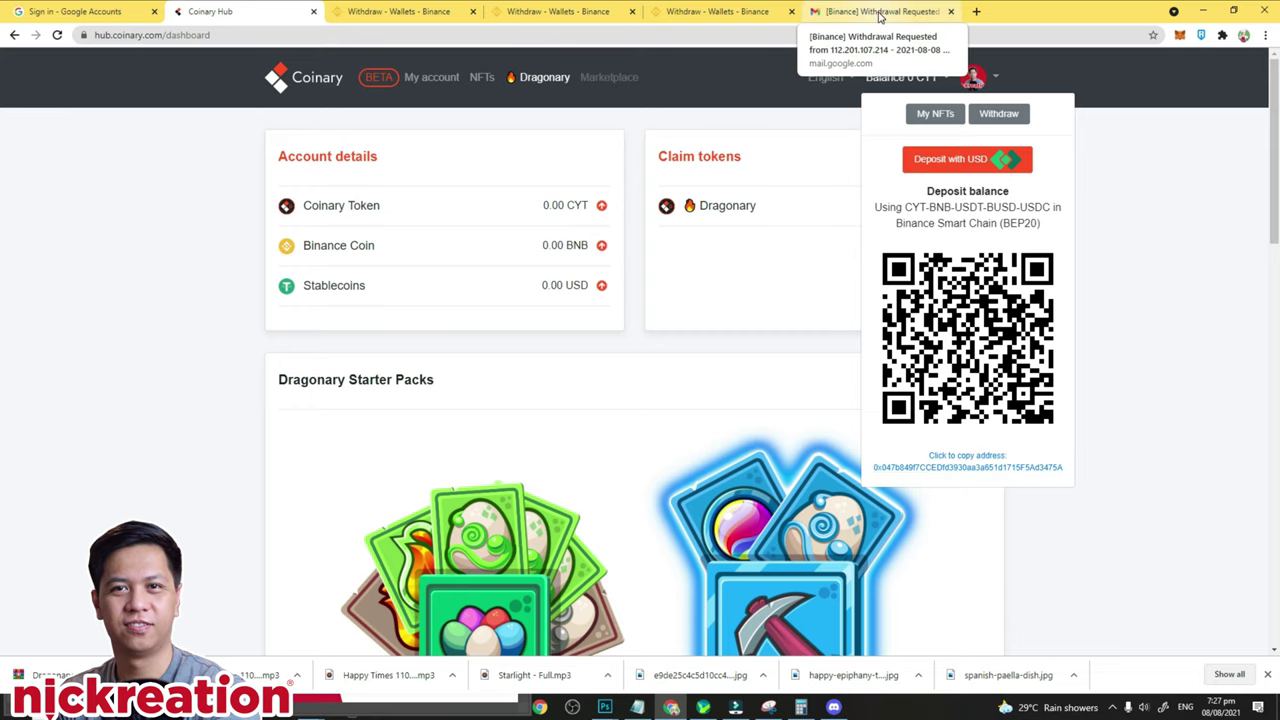
click(717, 11)
click(58, 35)
click(58, 35)
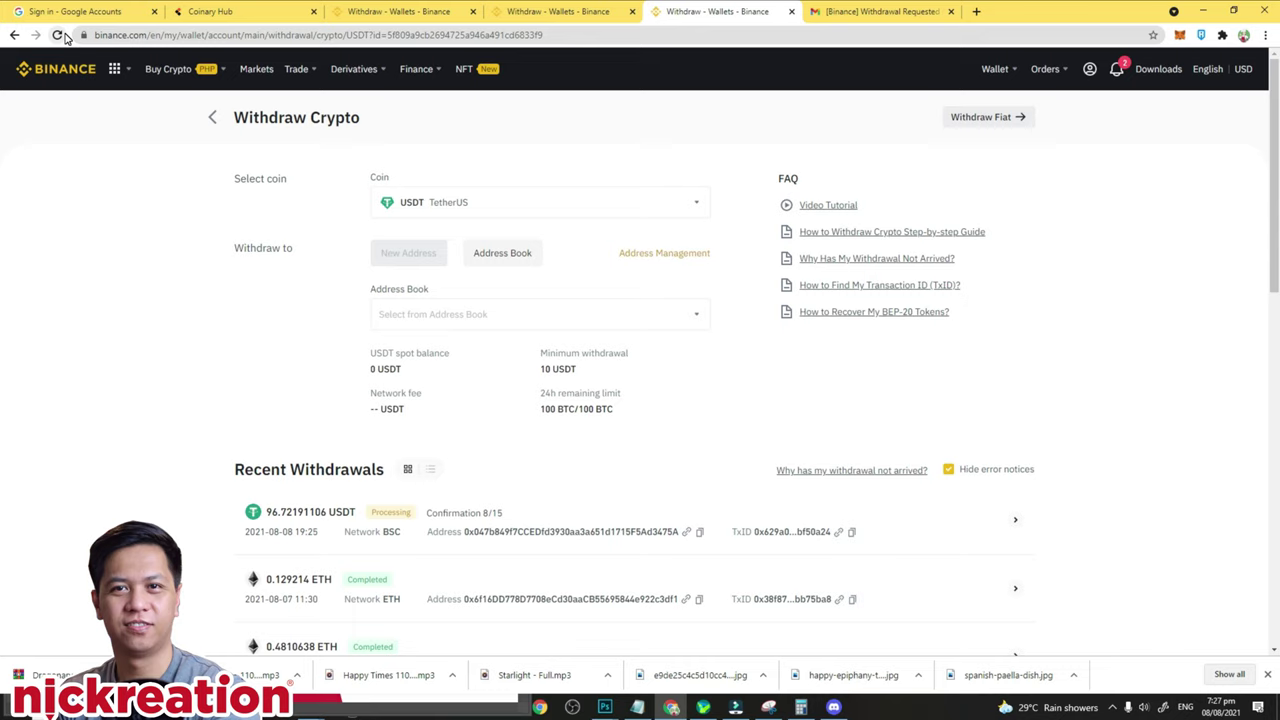
Refresh until the 96.72191106 USDT withdrawal shows Completed, then return to Coinary Hub
click(58, 35)
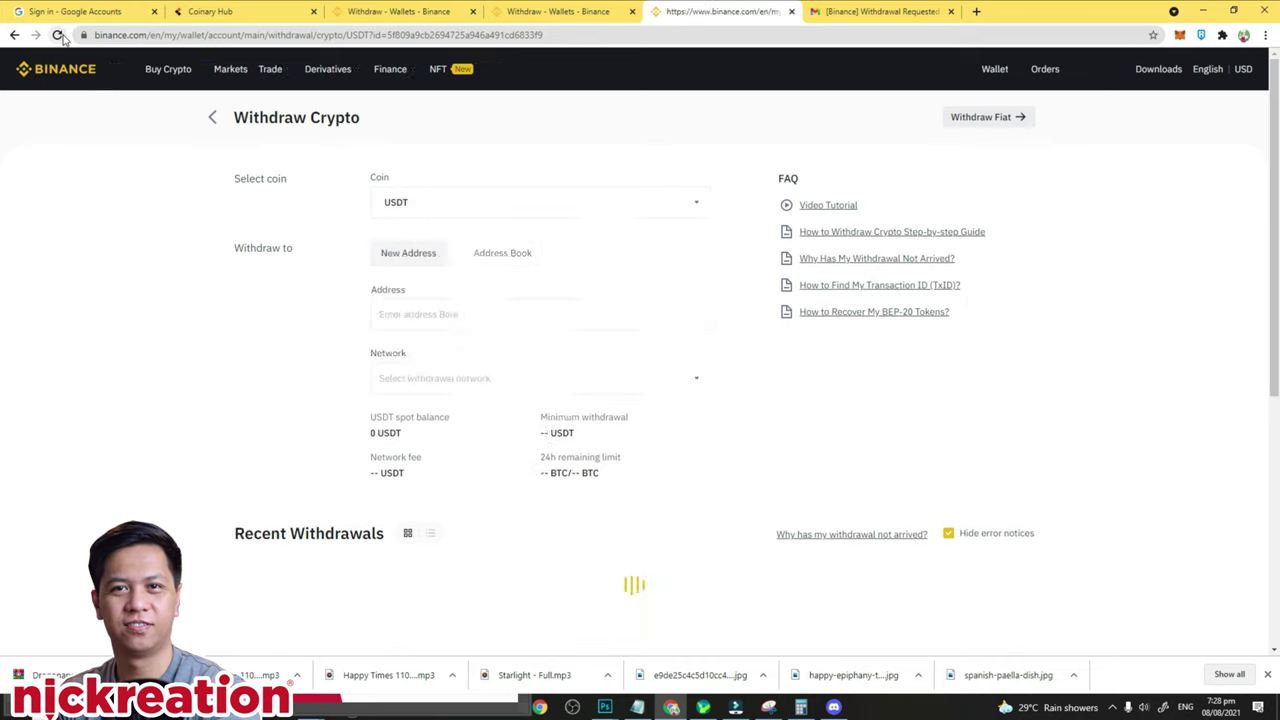
click(58, 35)
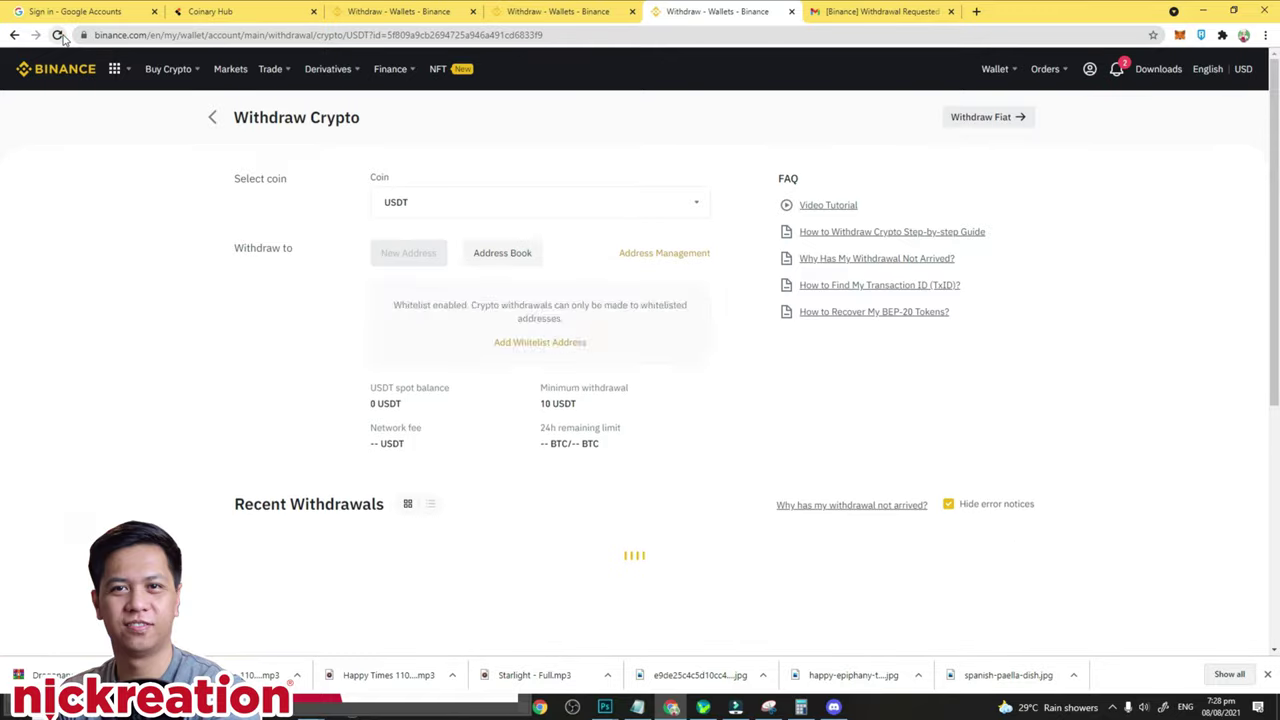
click(58, 35)
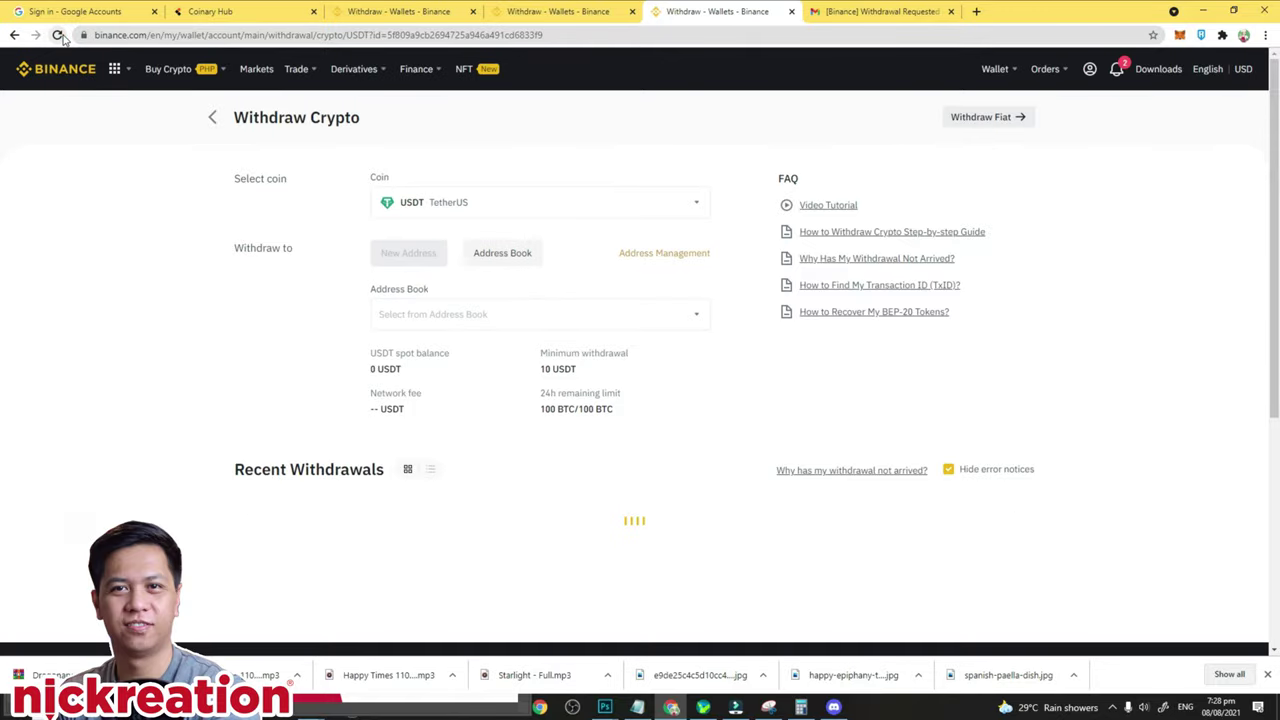
click(58, 35)
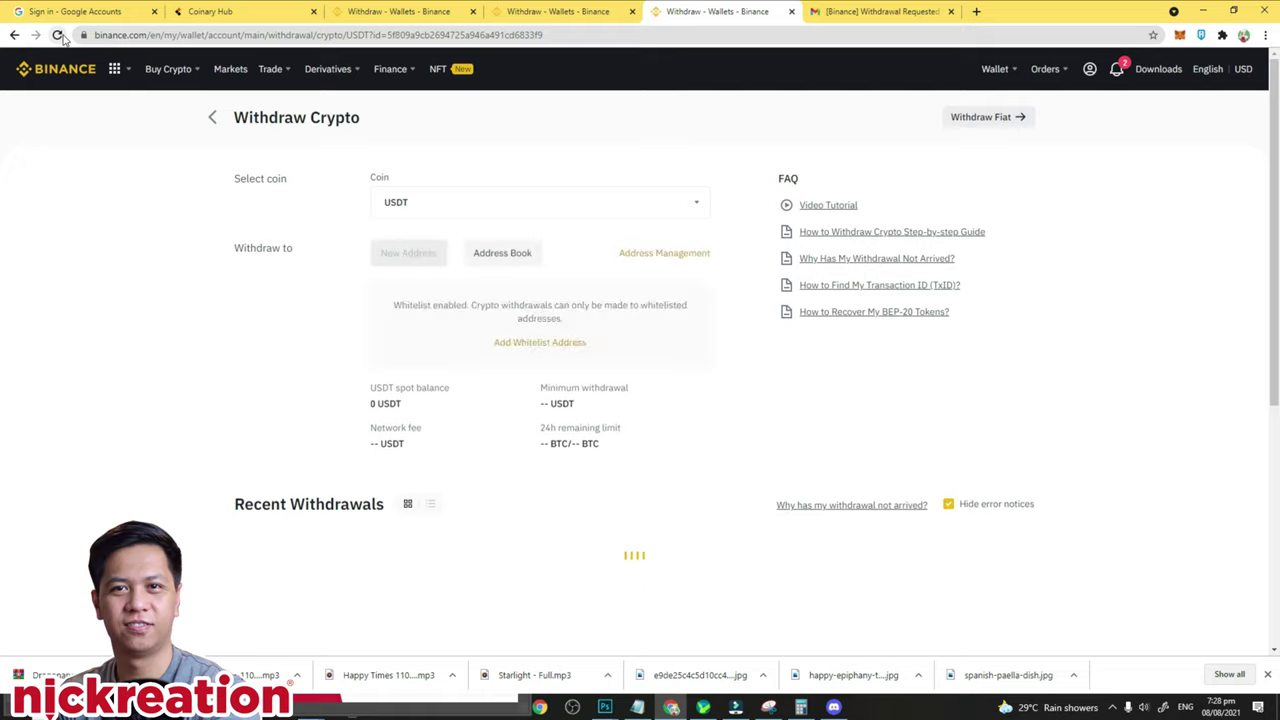
click(58, 35)
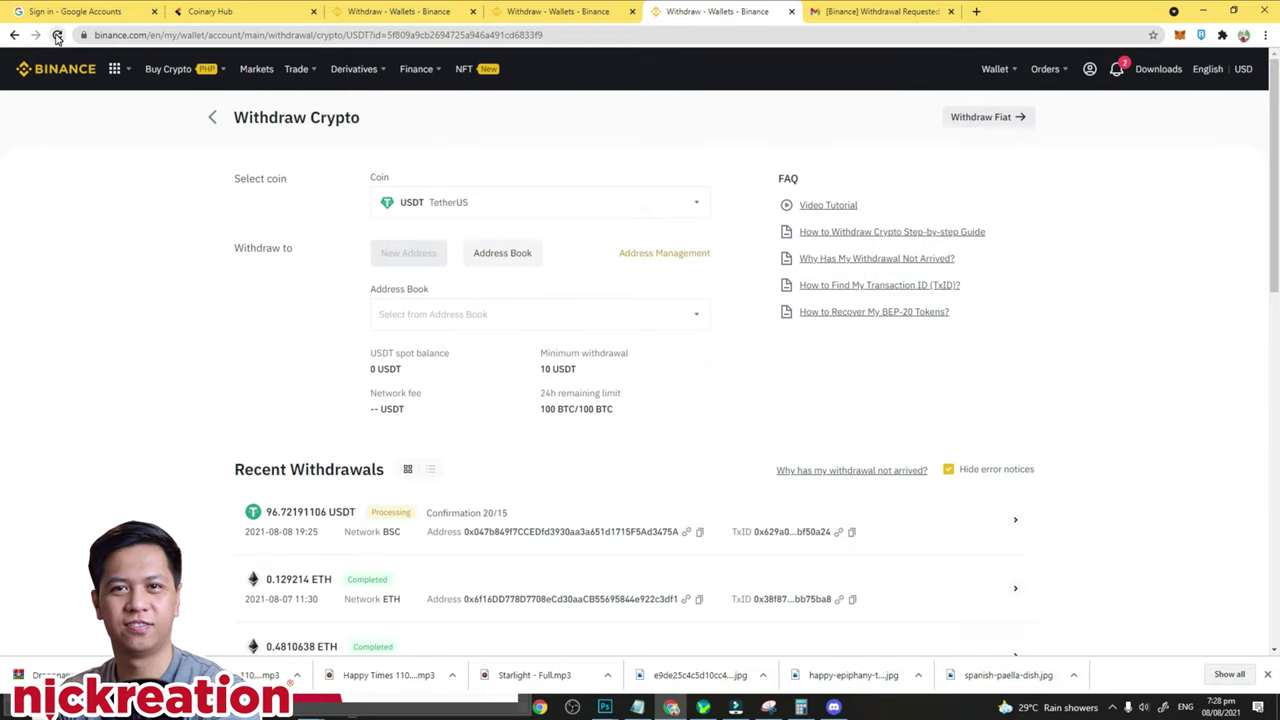
click(58, 35)
click(58, 35)
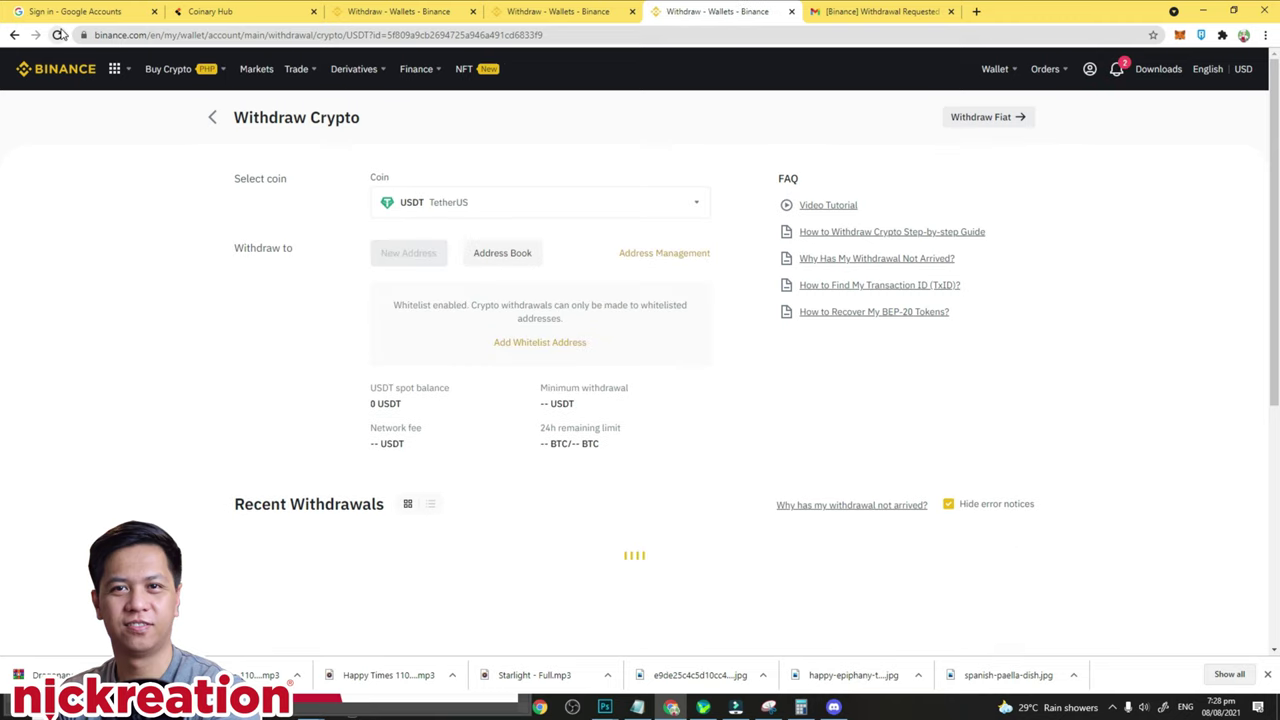
click(58, 35)
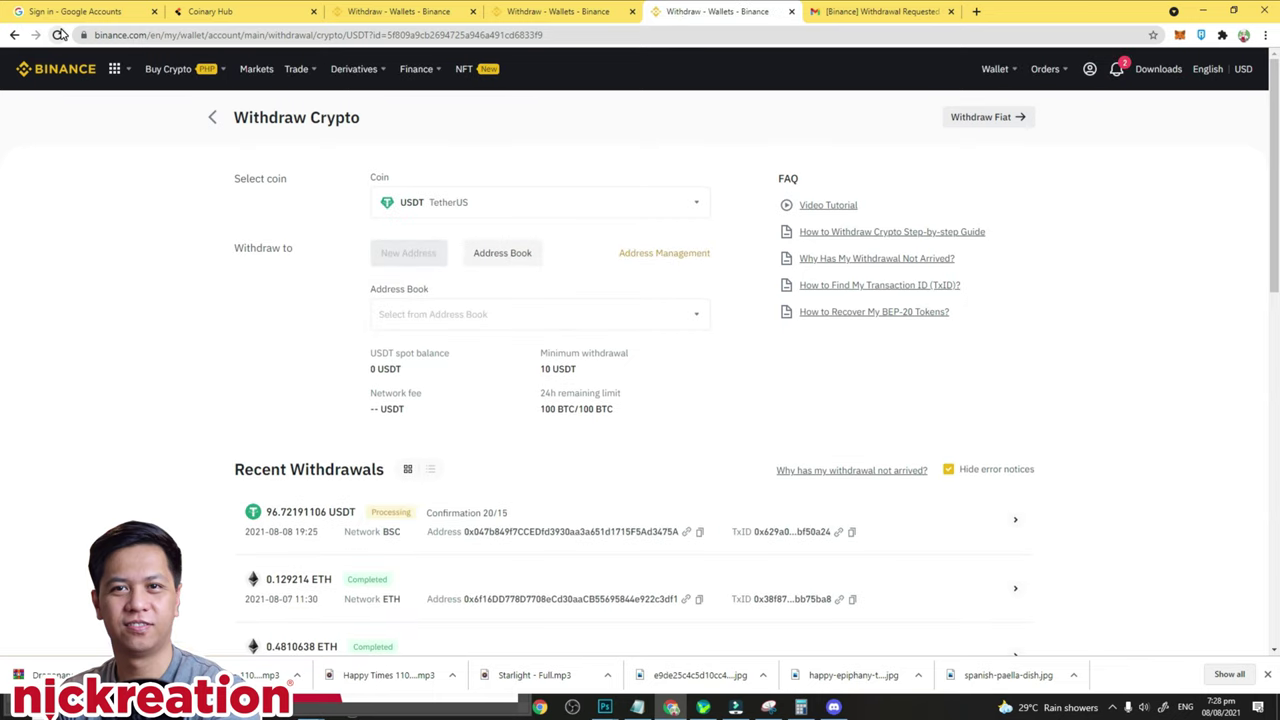
click(58, 35)
click(58, 34)
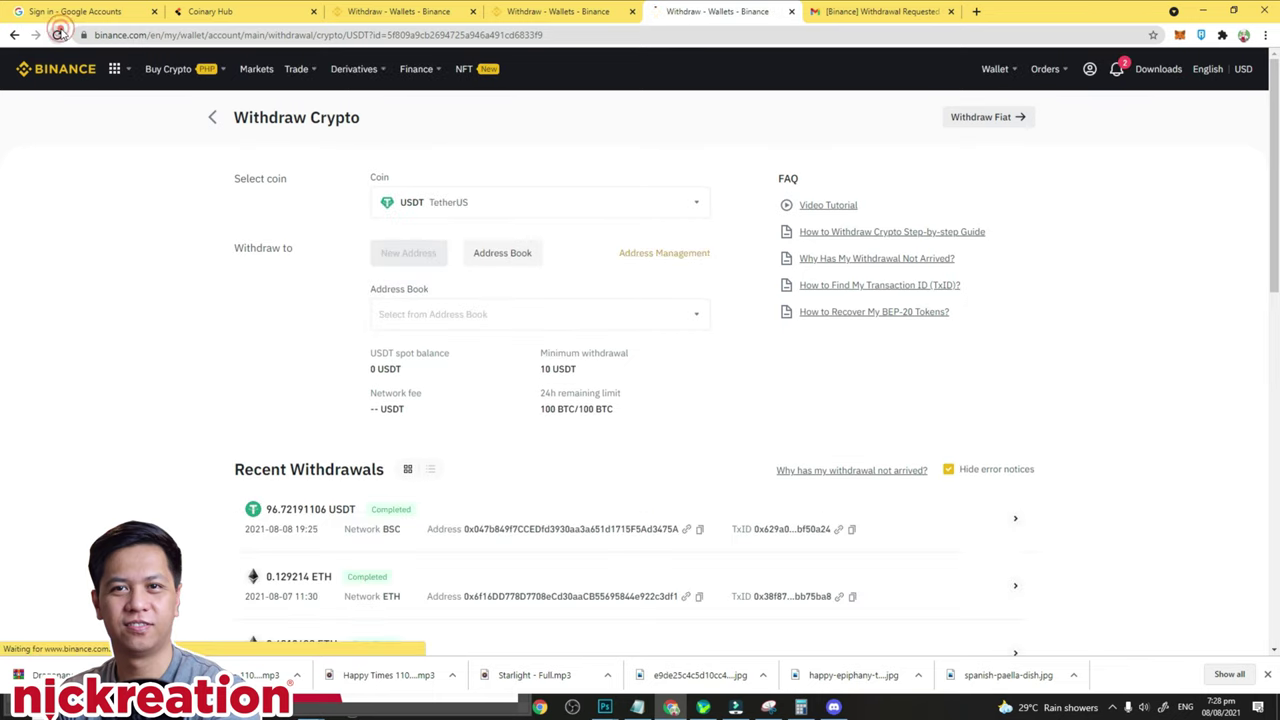
click(58, 35)
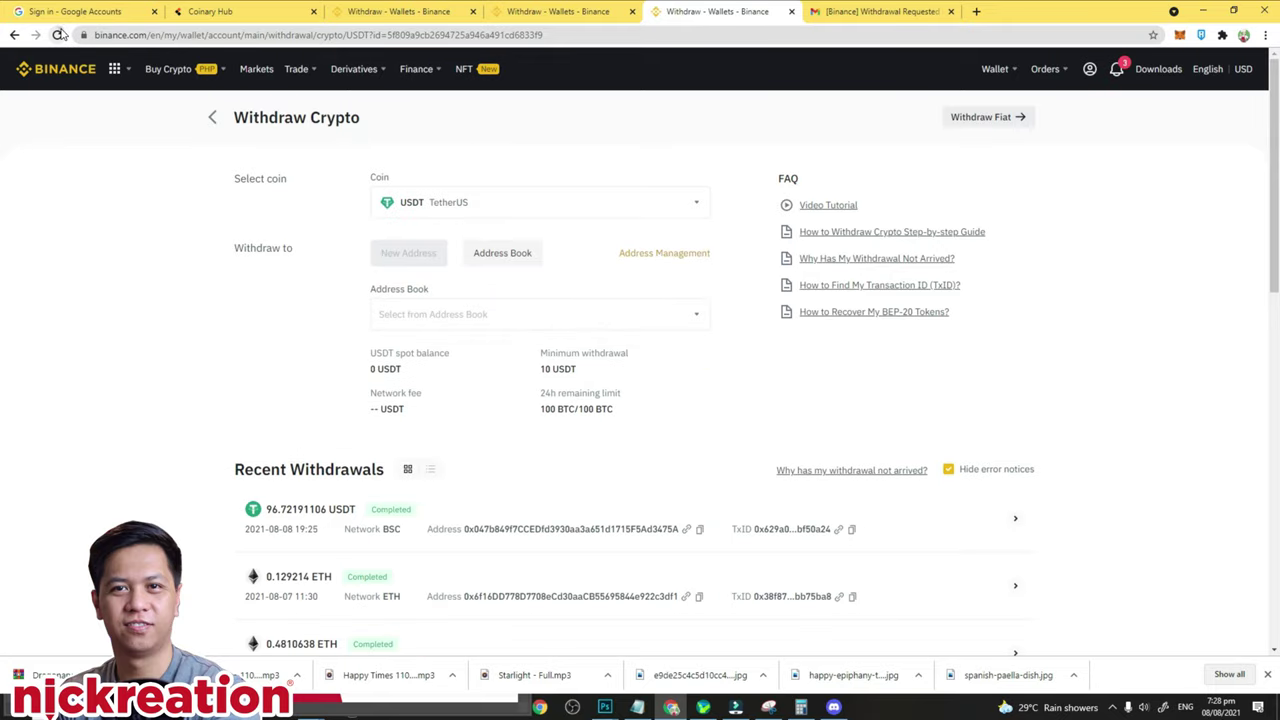
click(58, 35)
mouse_move(430, 530)
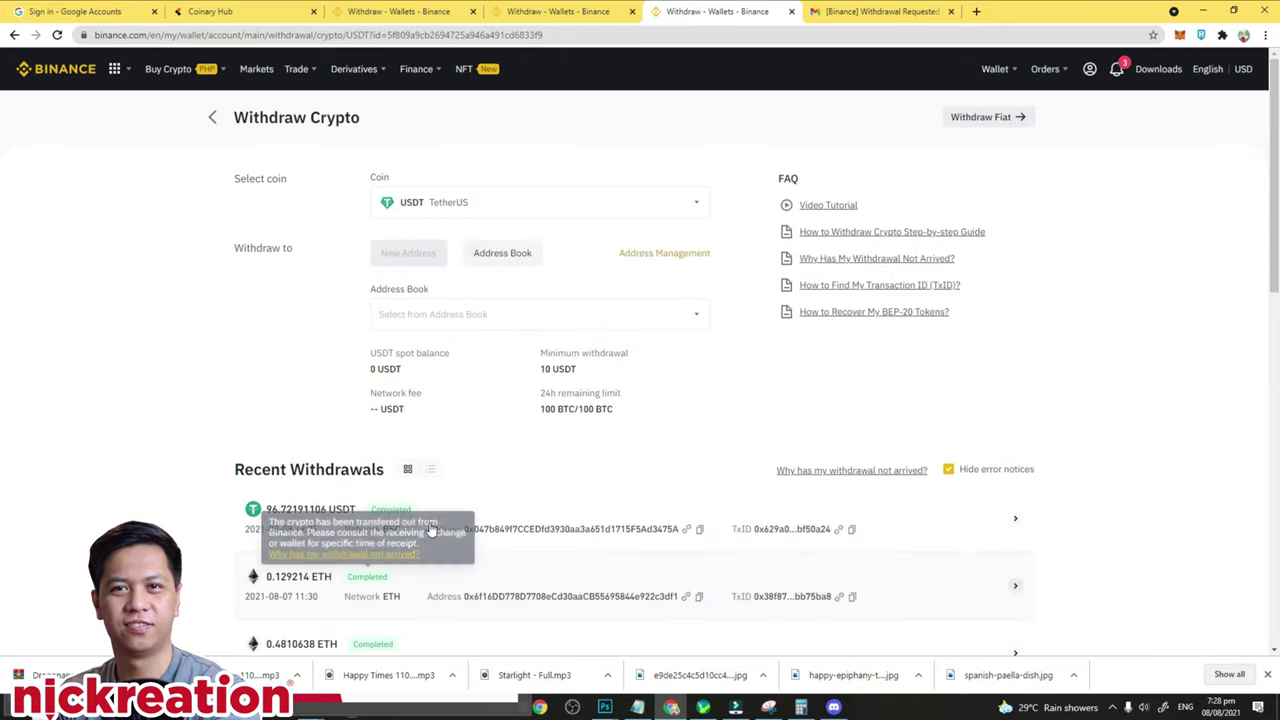
click(236, 14)
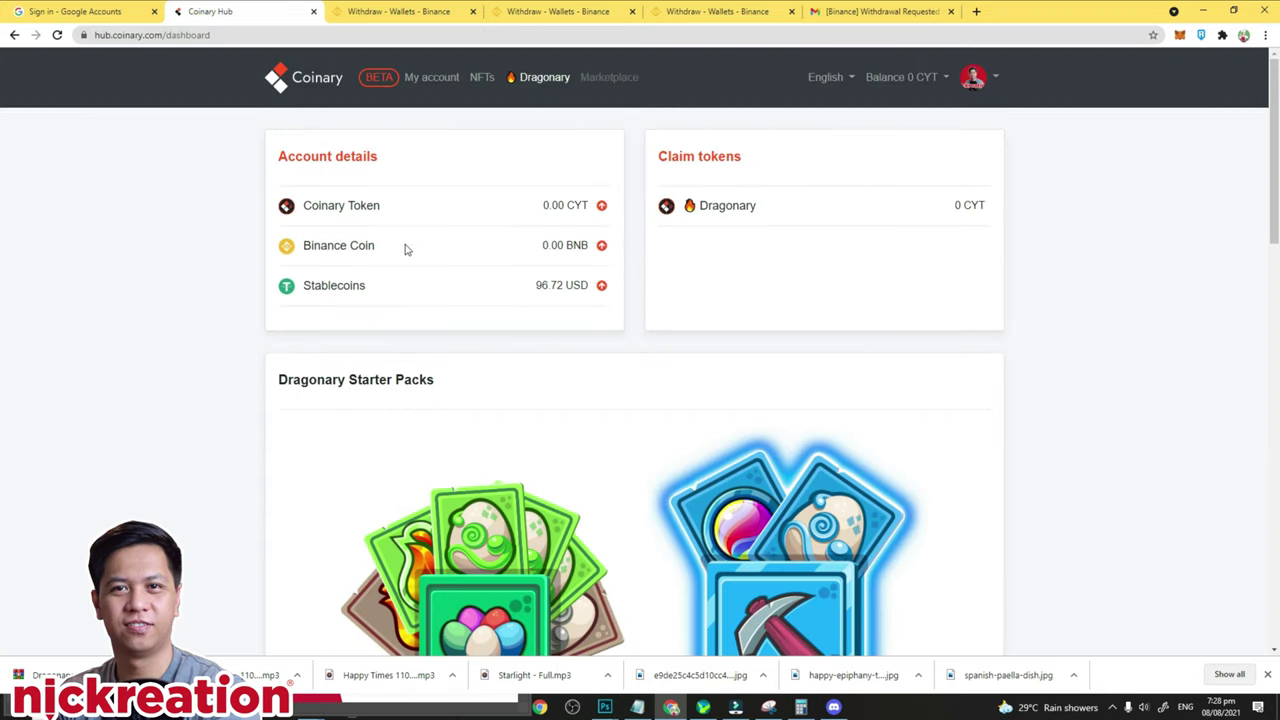
scroll(840, 295, down, 4)
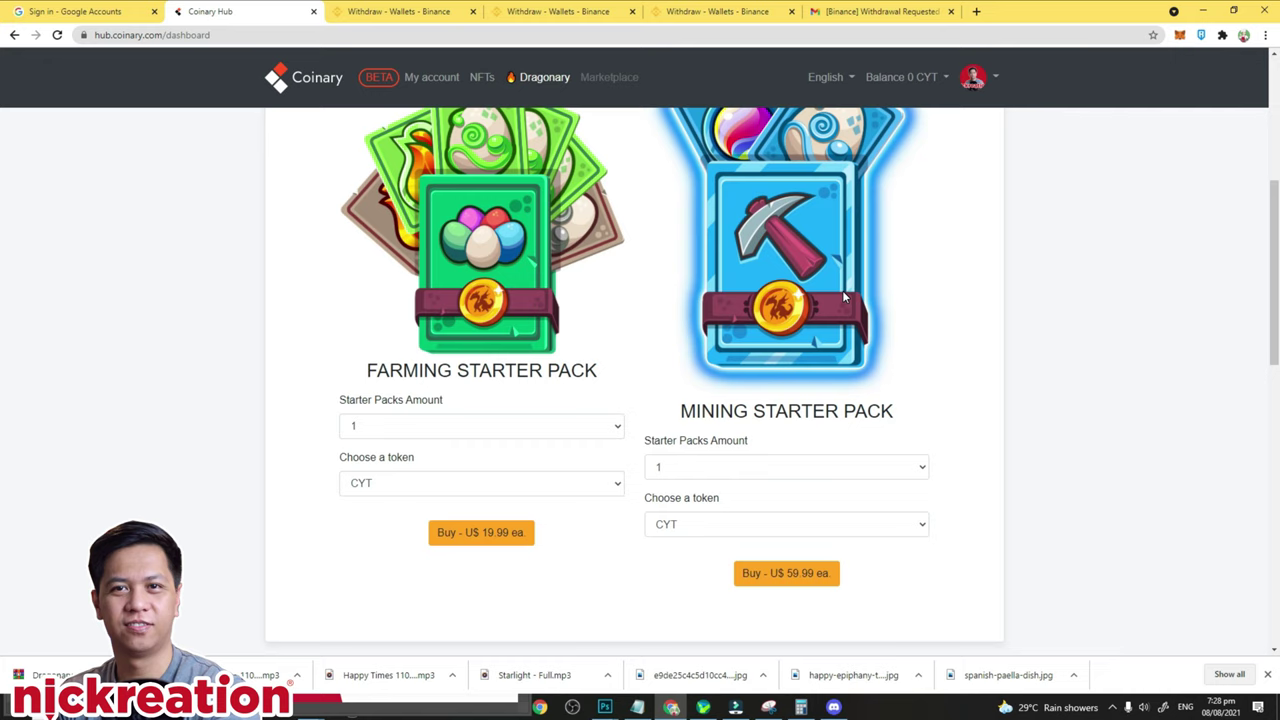
scroll(725, 400, up, 1)
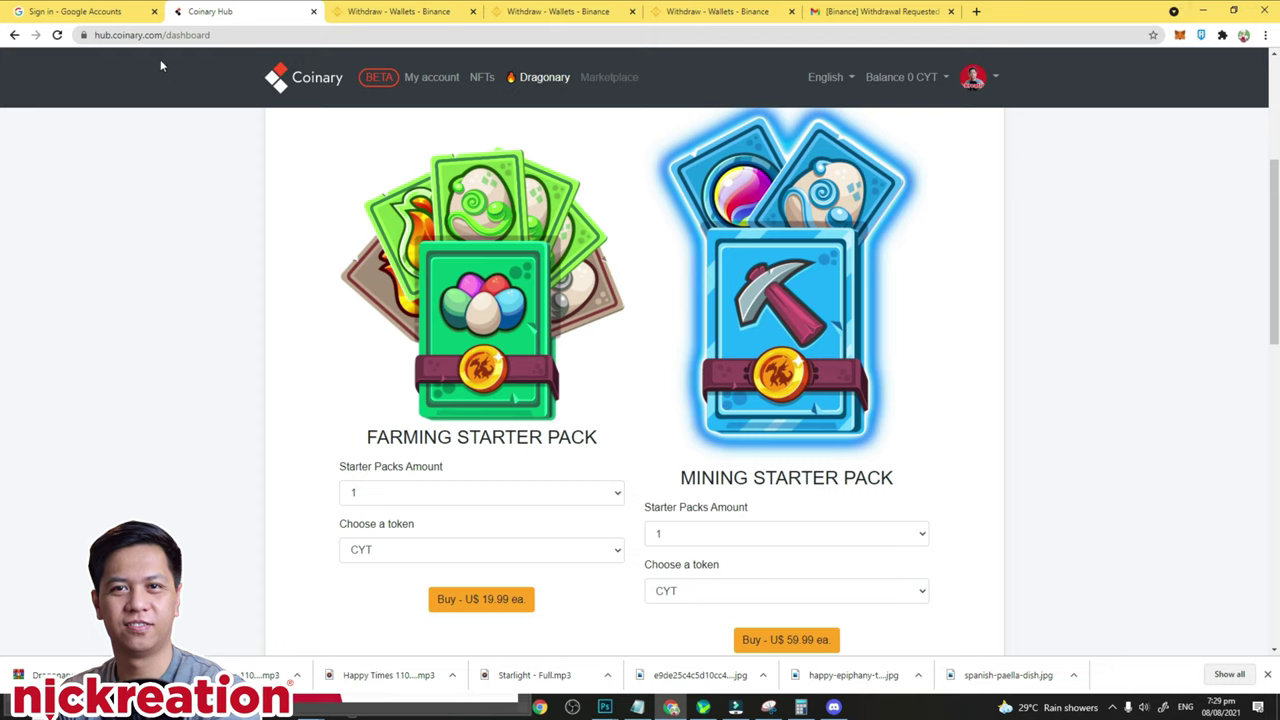
click(57, 35)
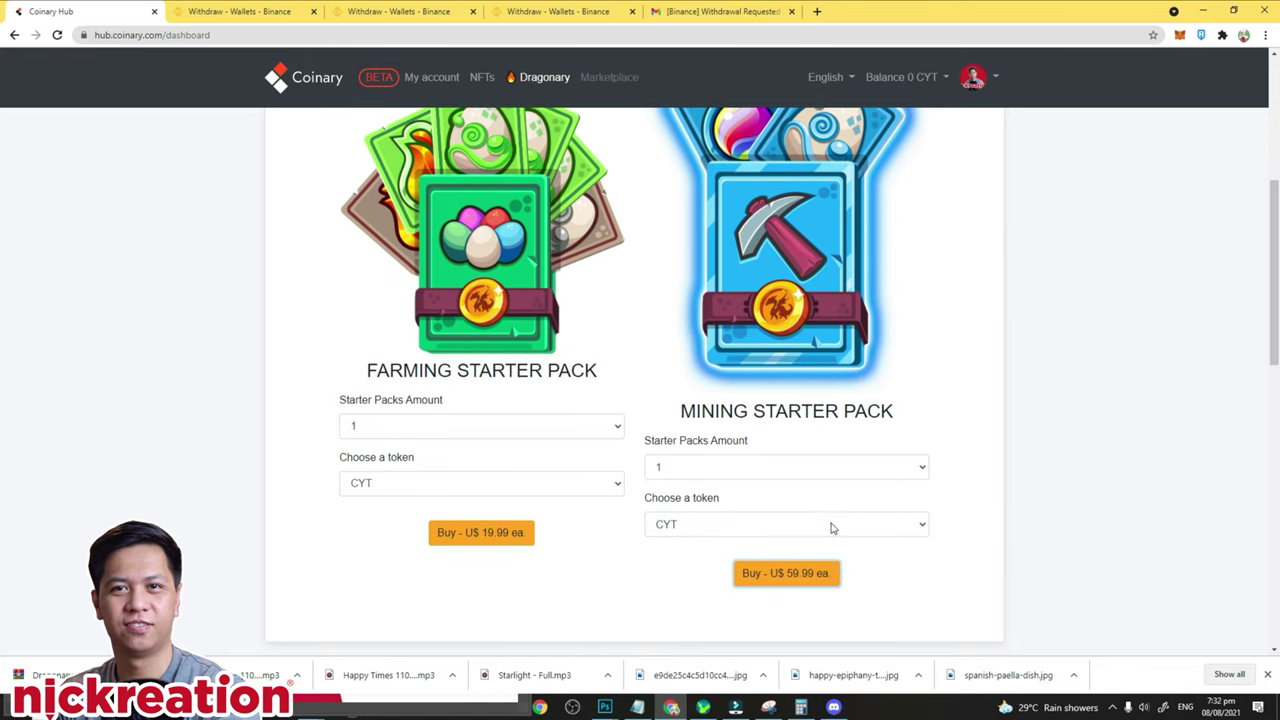
Buy one Mining Starter Pack for US$59.99, paying with USDT
click(831, 527)
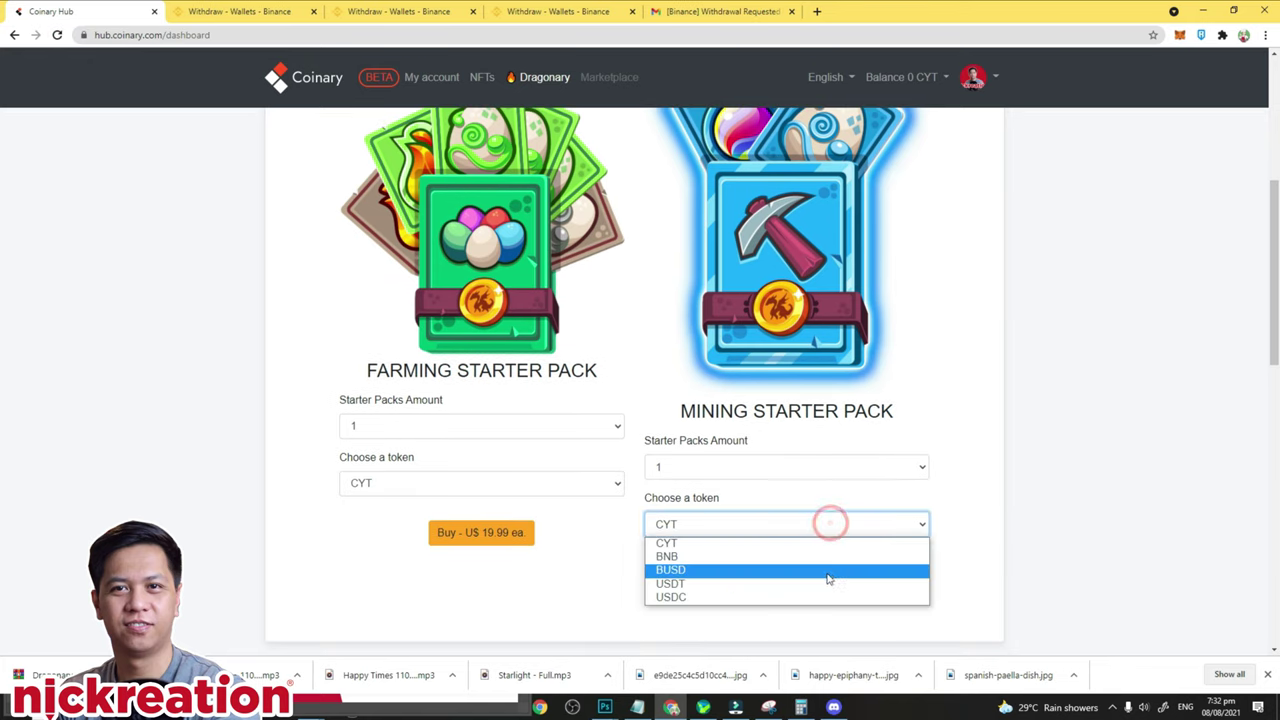
click(826, 595)
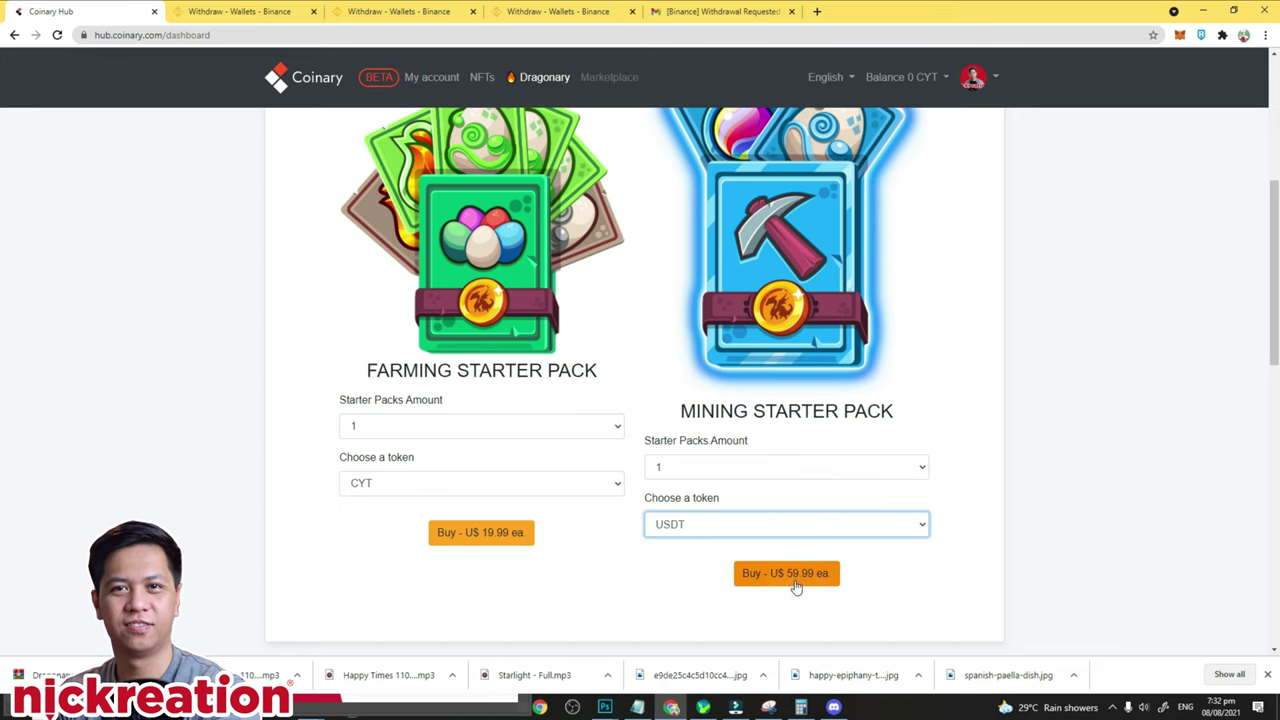
click(797, 585)
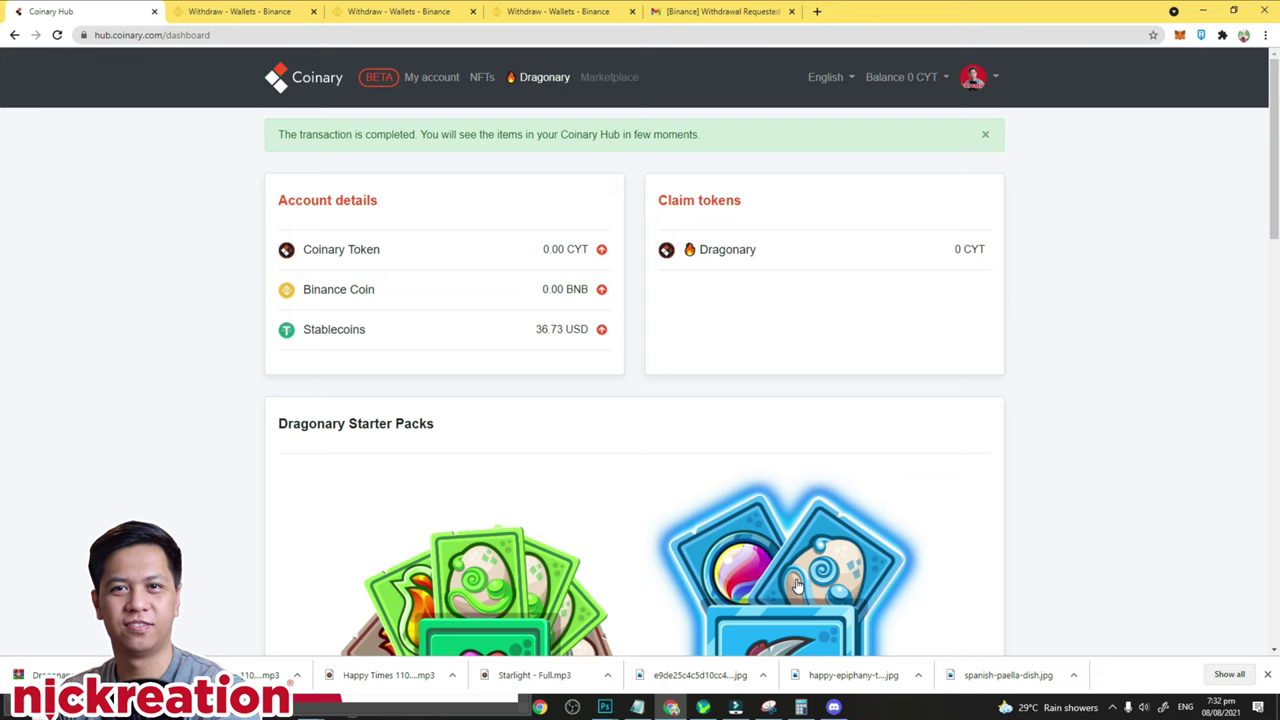
Scroll to the Farming Starter Pack and attempt to buy it
scroll(743, 314, down, 5)
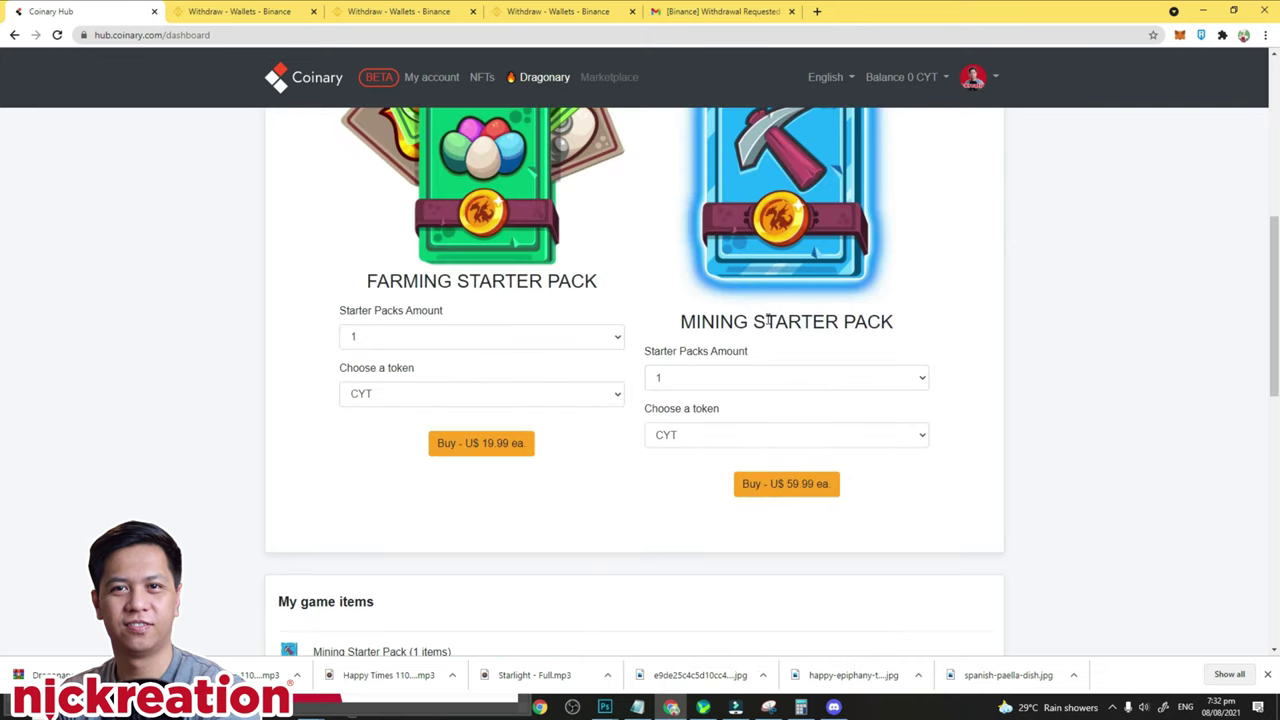
scroll(788, 357, up, 4)
scroll(788, 355, down, 5)
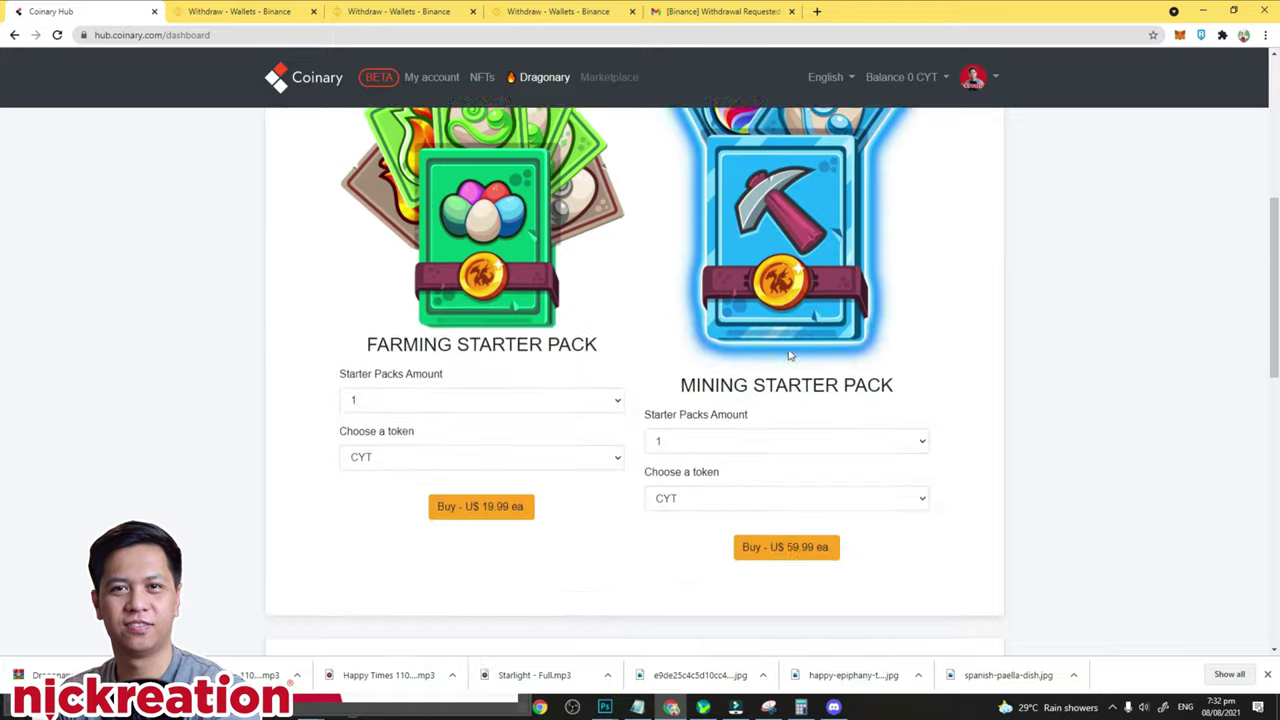
click(486, 314)
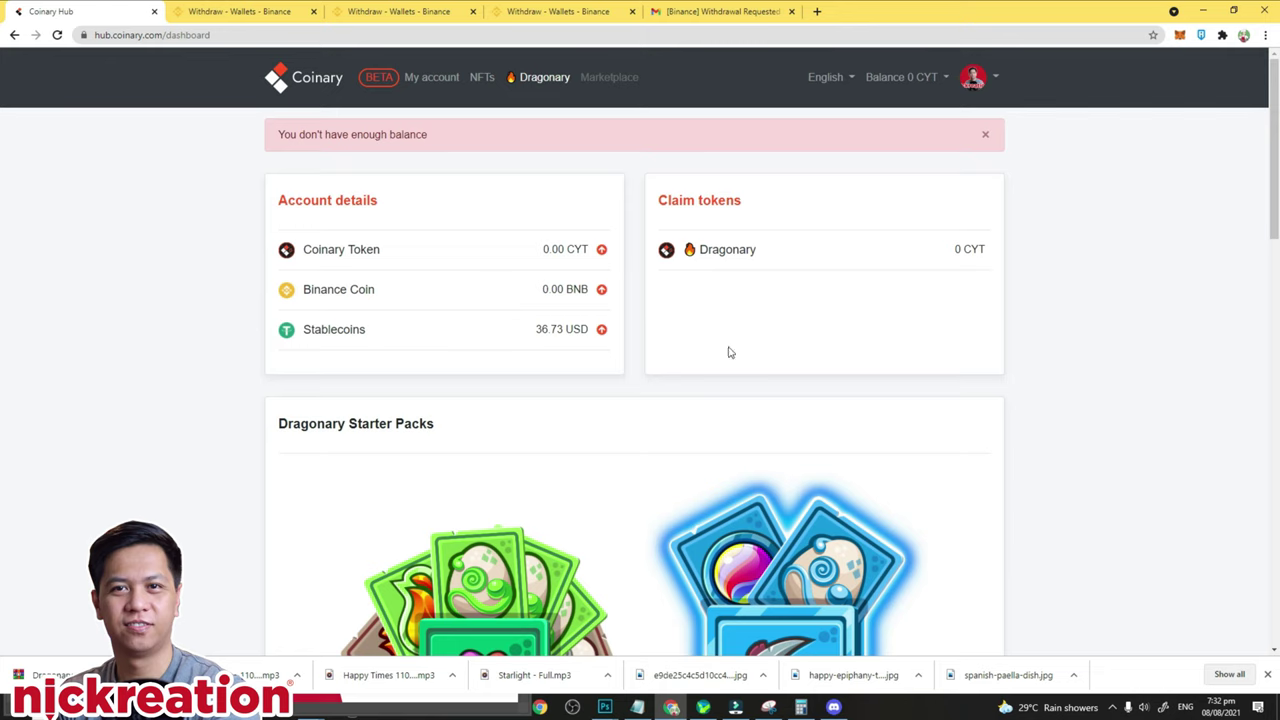
Buy one Farming Starter Pack, quantity 1, paid in USDT for US$19.99
scroll(828, 363, down, 3)
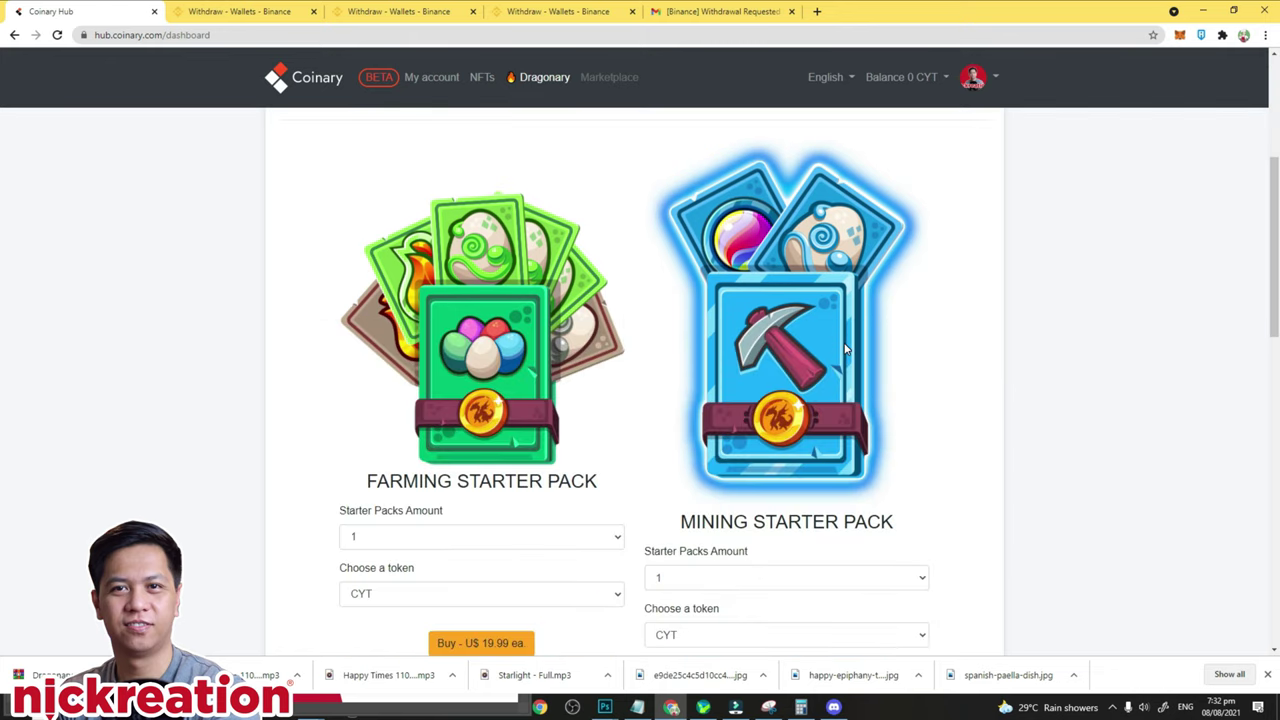
scroll(657, 301, up, 3)
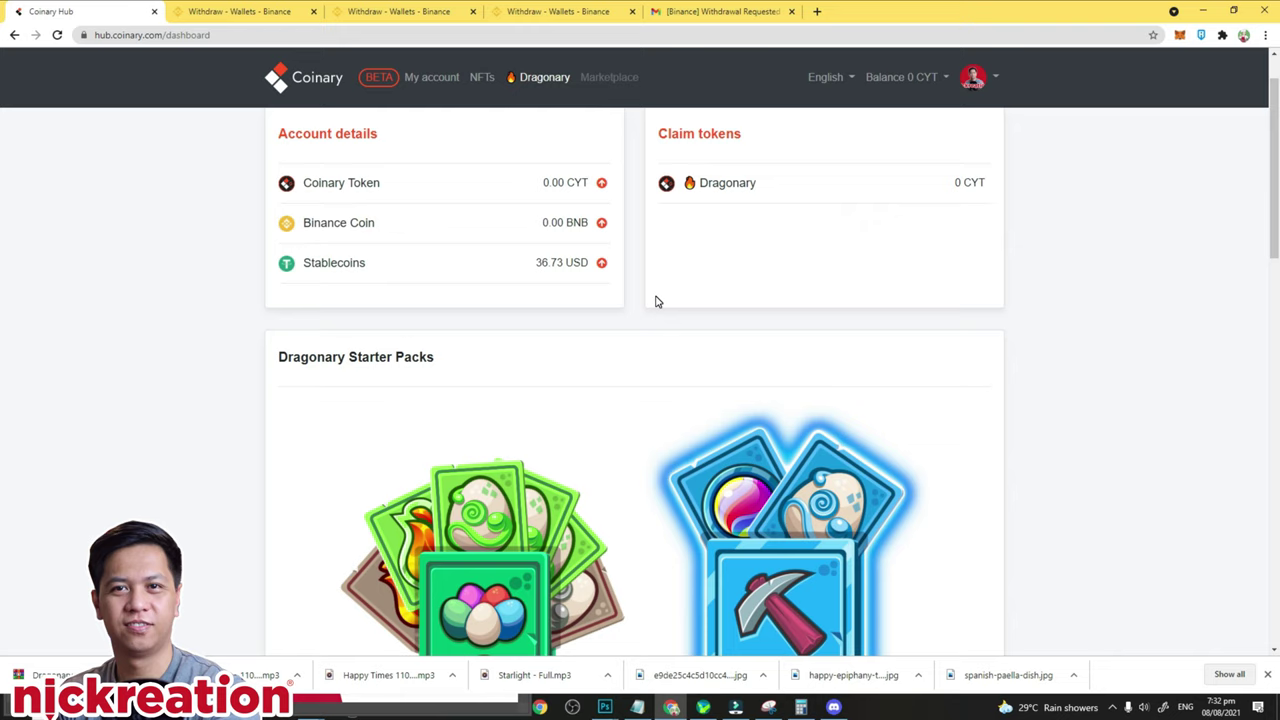
scroll(660, 300, up, 1)
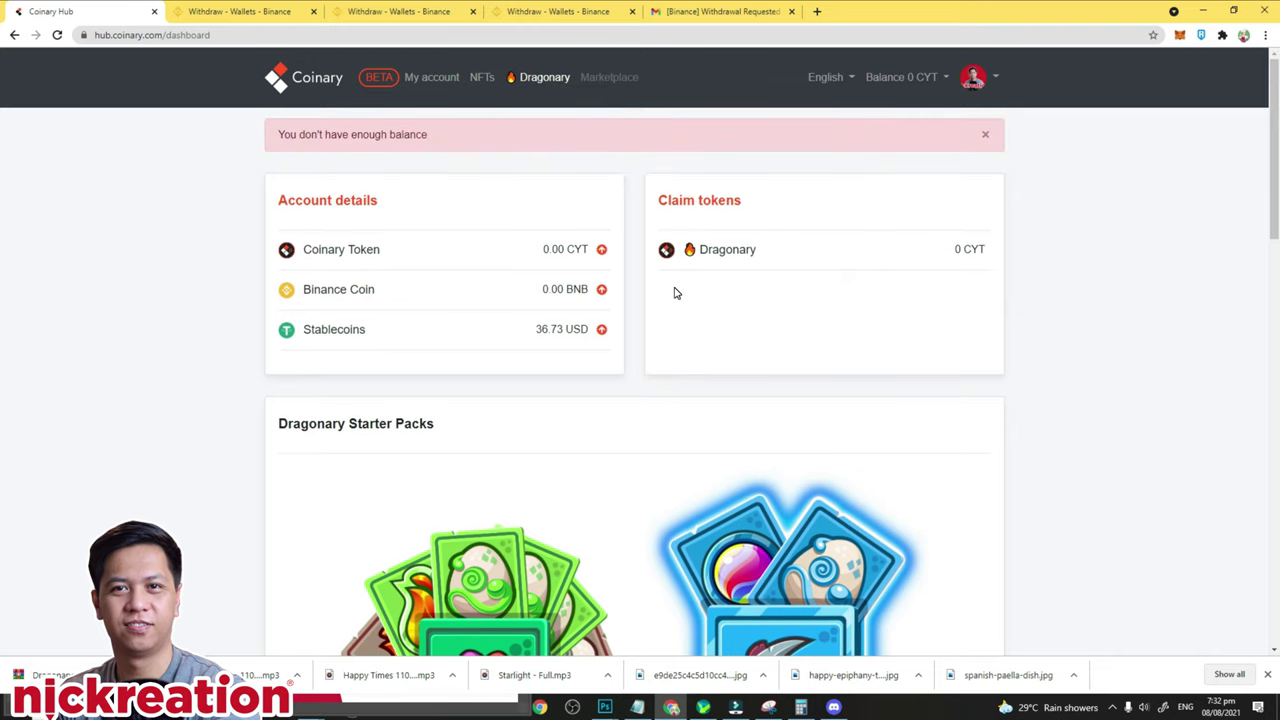
scroll(675, 293, down, 4)
scroll(675, 292, down, 2)
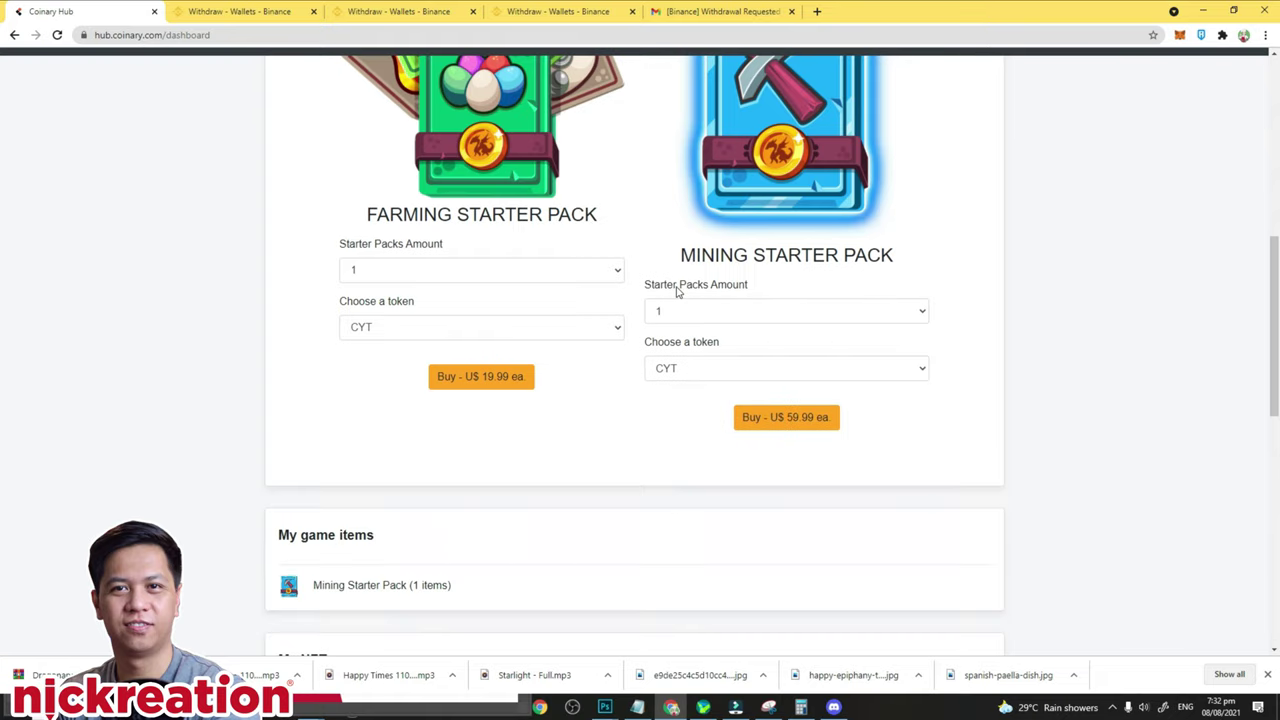
scroll(757, 288, up, 3)
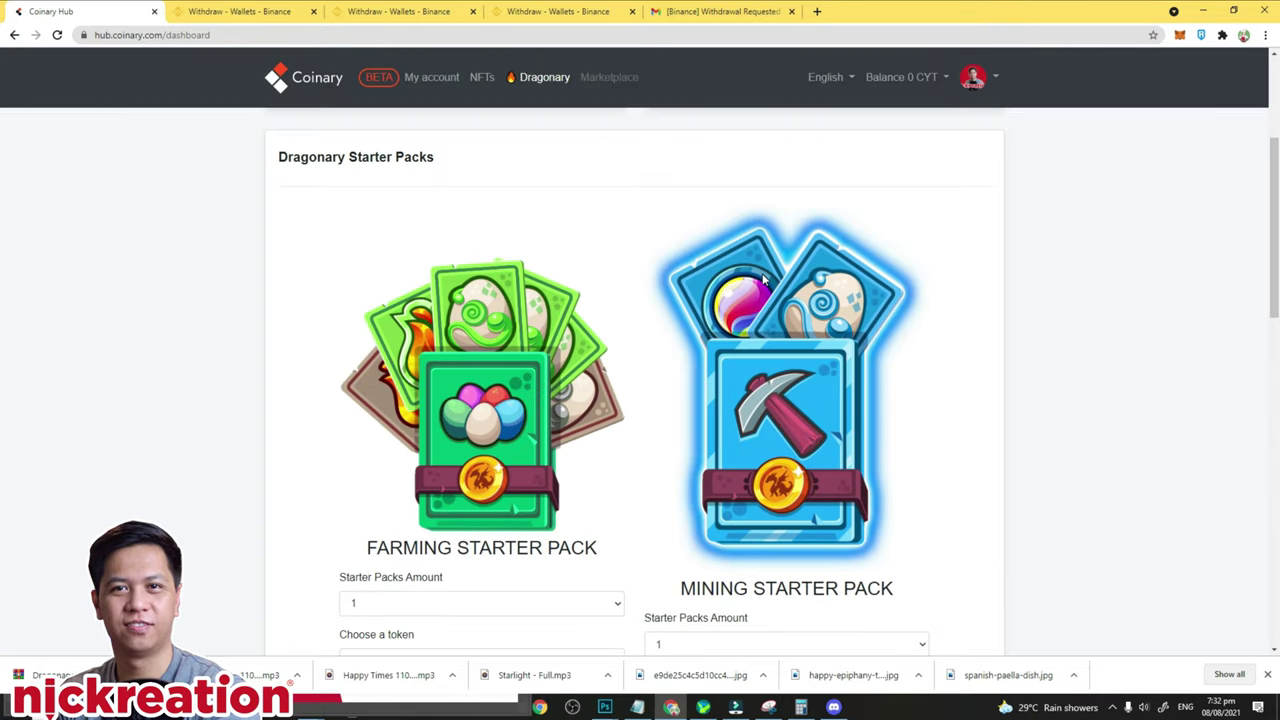
scroll(763, 281, down, 3)
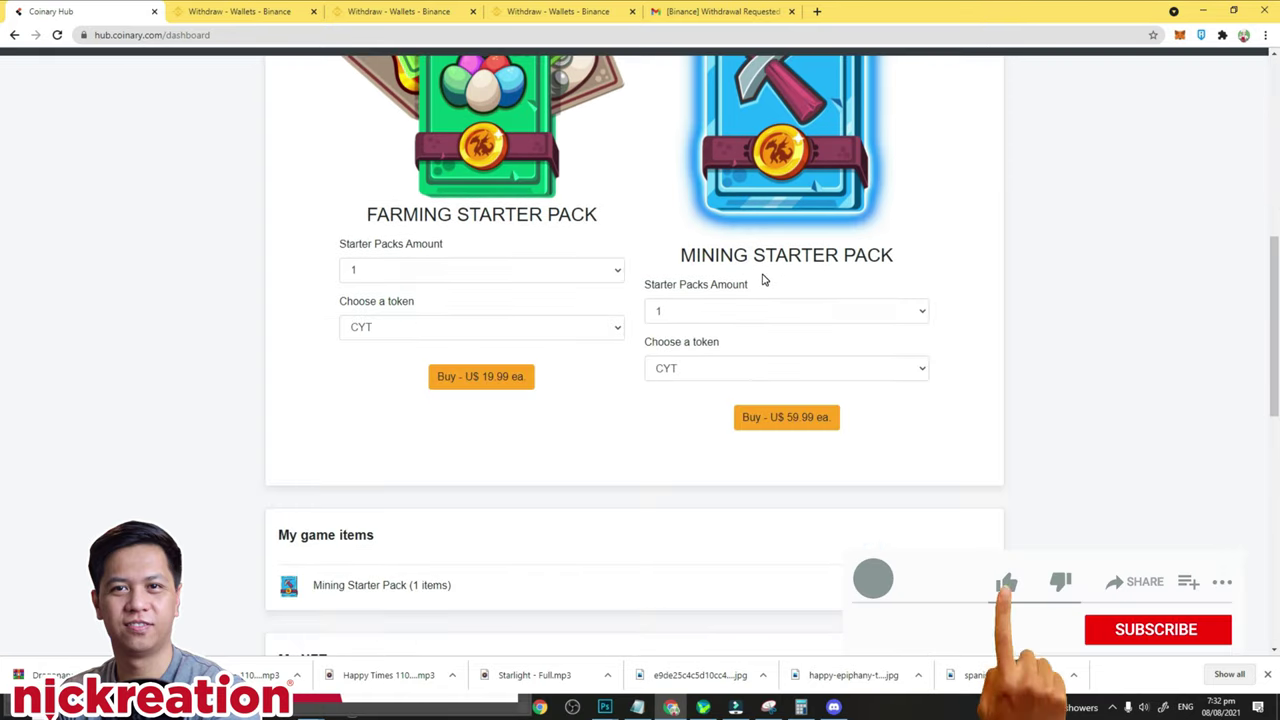
click(537, 268)
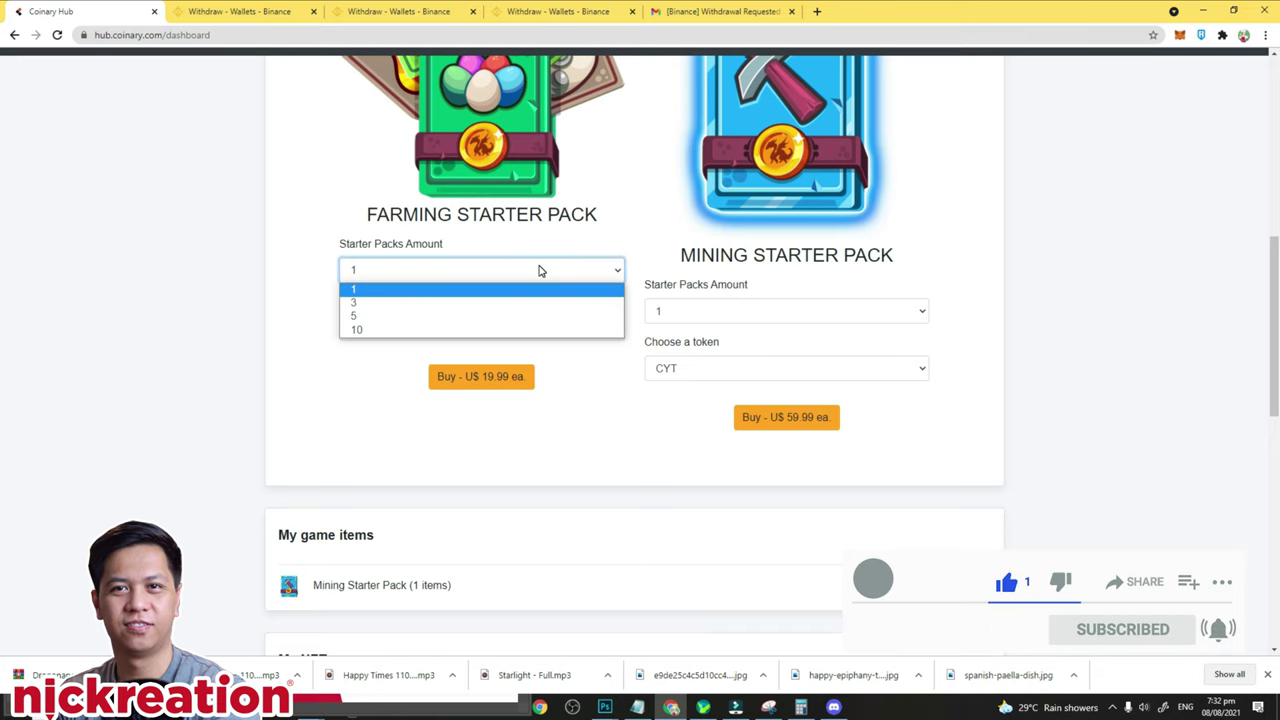
click(430, 425)
click(494, 328)
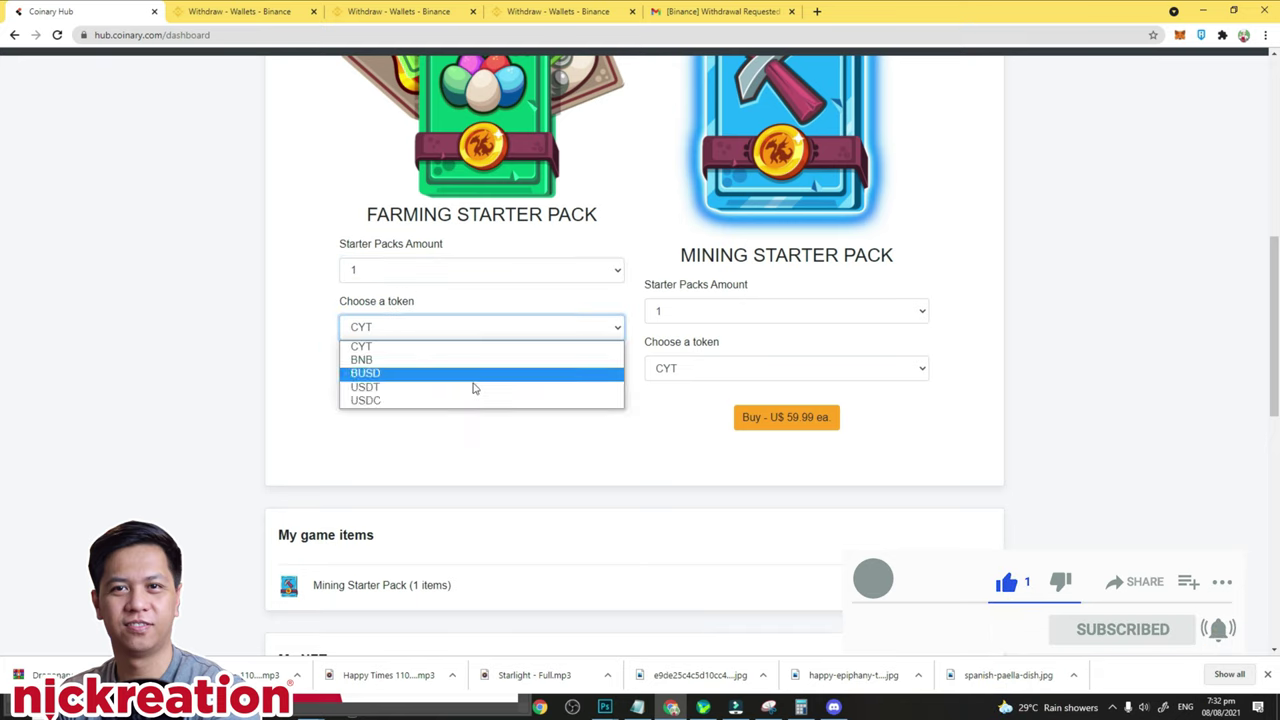
click(471, 390)
click(478, 384)
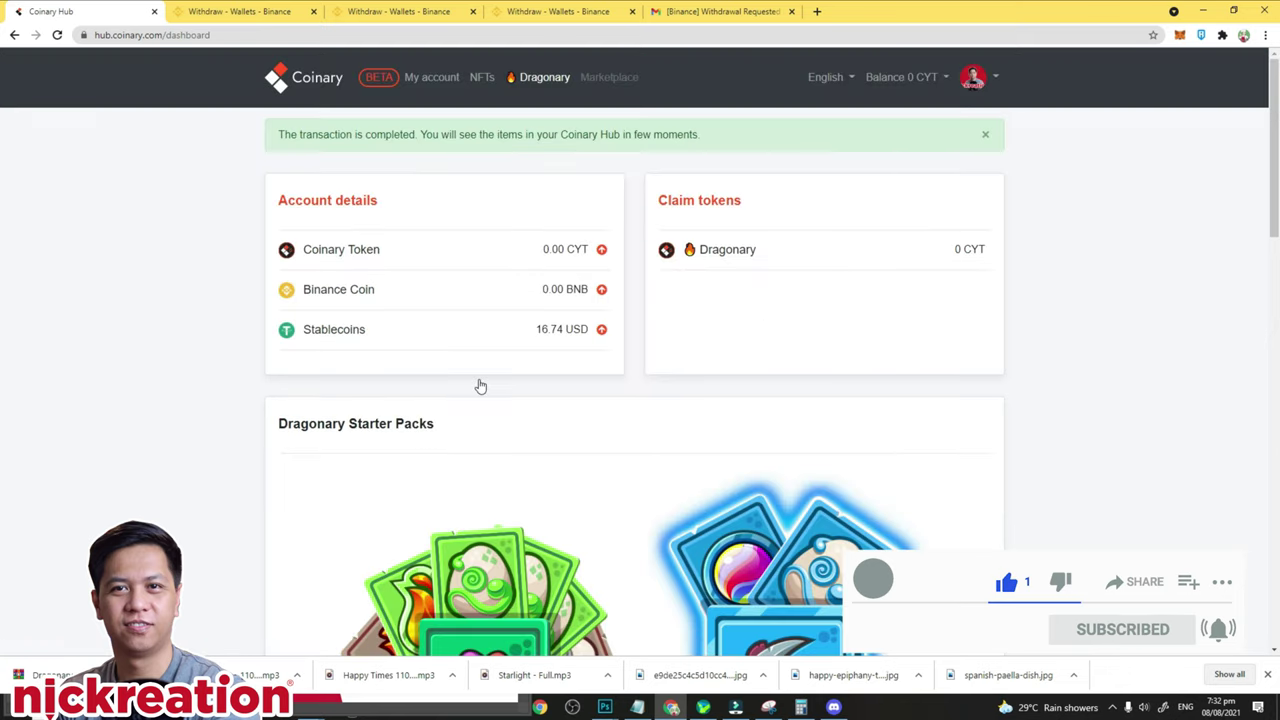
Confirm both starter packs under My game items, then open the Balance panel's deposit QR code
scroll(500, 307, down, 5)
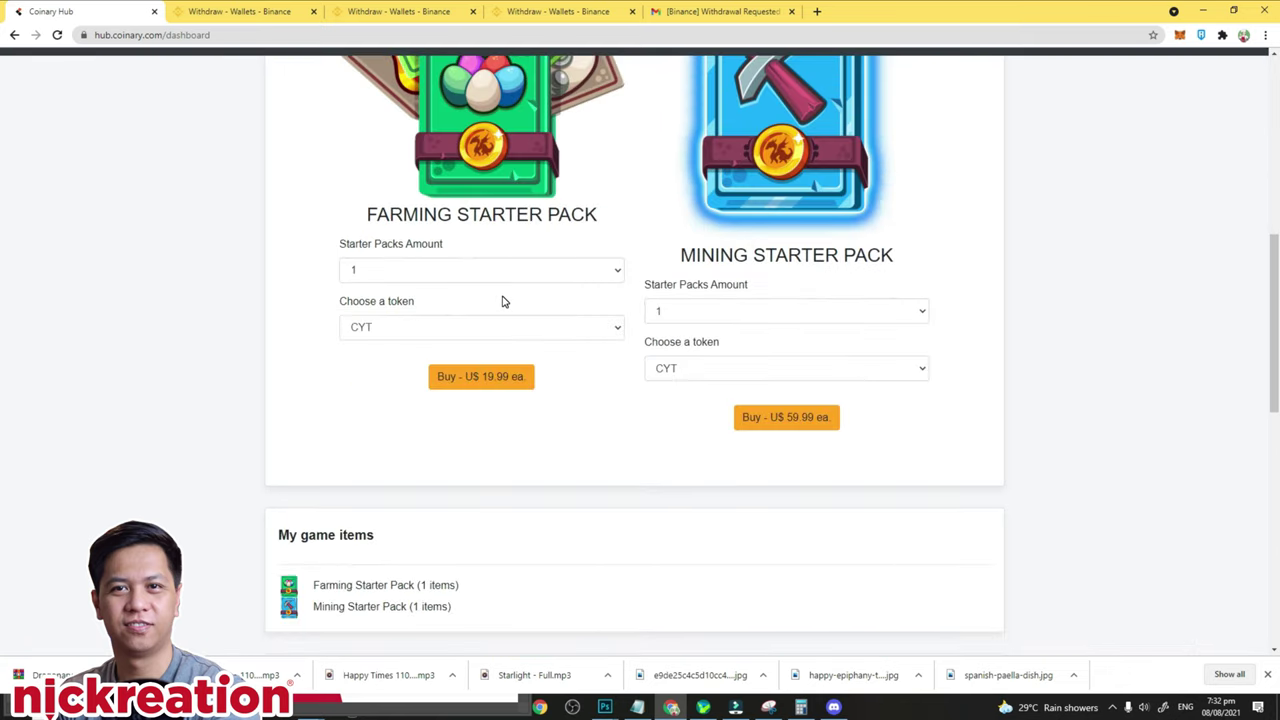
scroll(495, 307, down, 4)
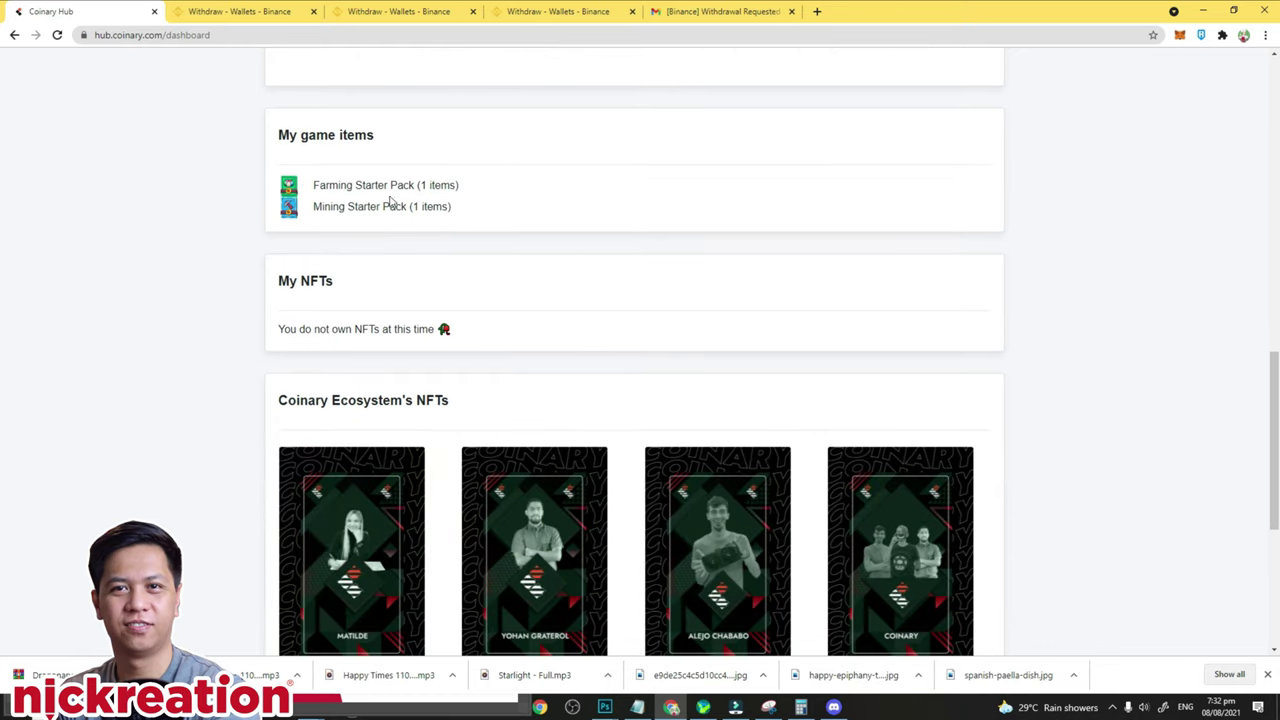
scroll(509, 314, down, 4)
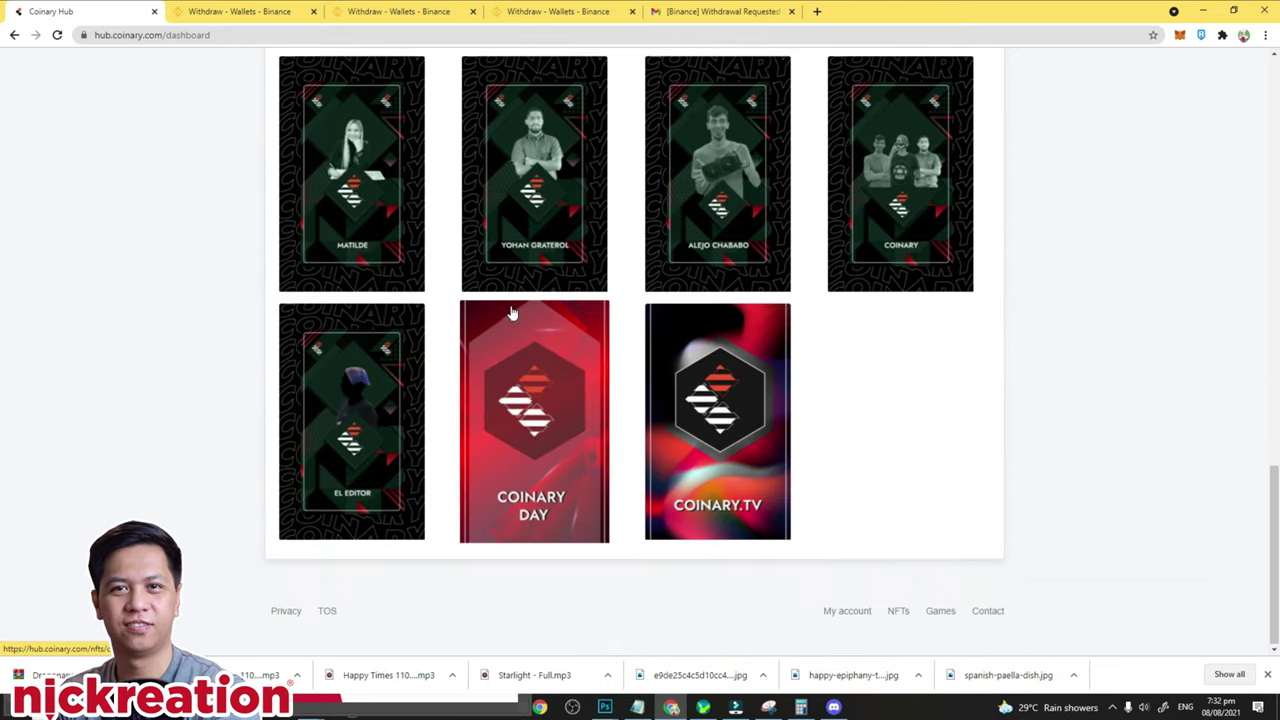
scroll(512, 313, up, 5)
scroll(512, 313, up, 8)
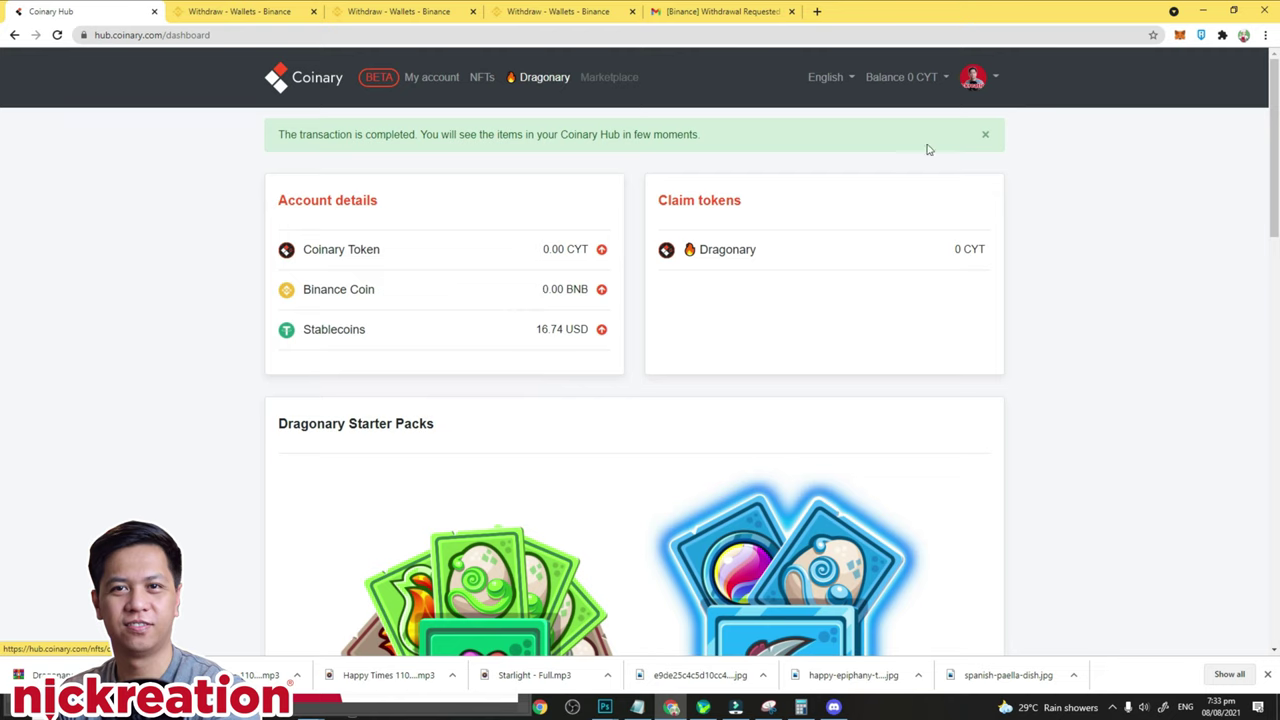
click(918, 80)
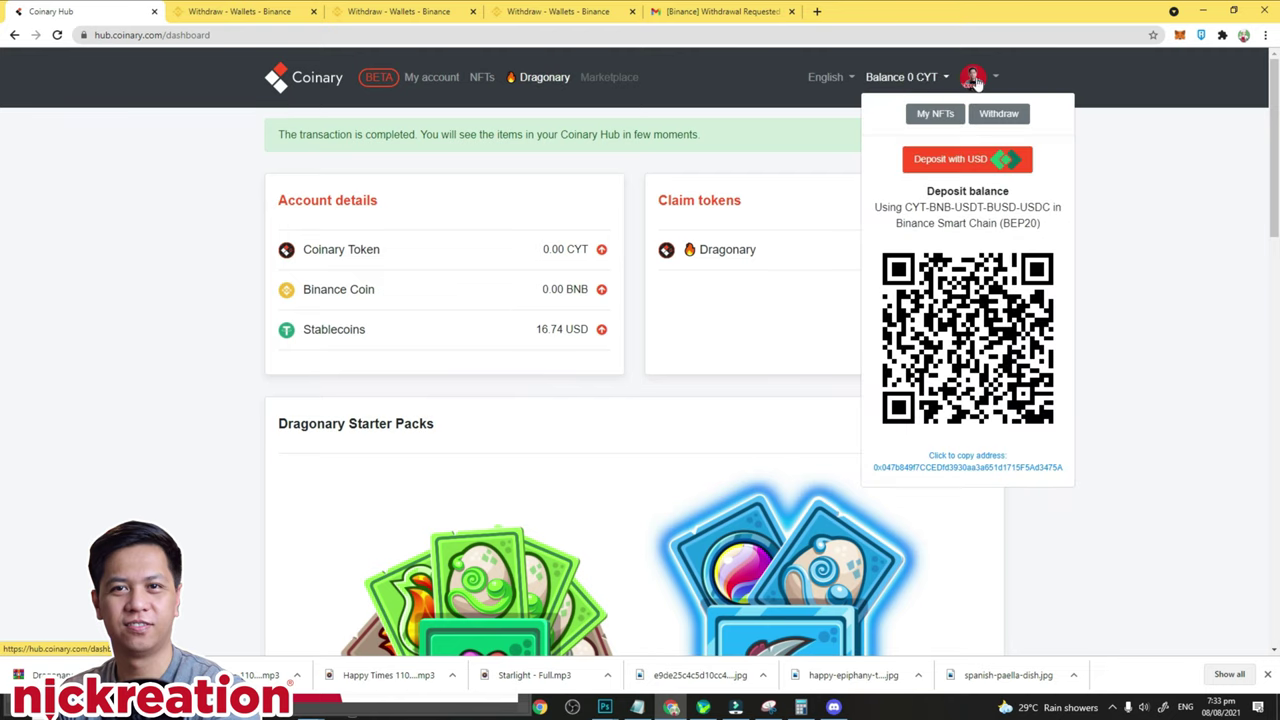